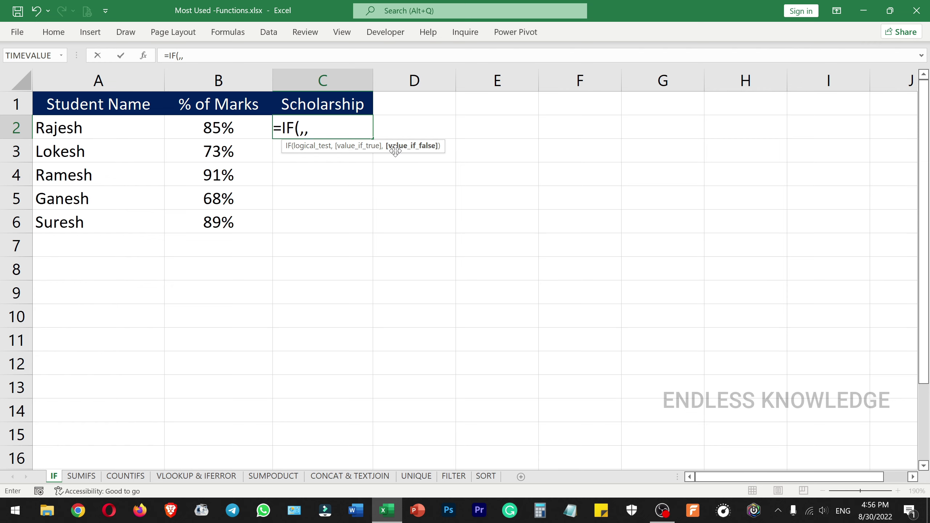
Set the logical test of the IF formula in C2 to B2>=80%.
key("BackSpace")
key("BackSpace")
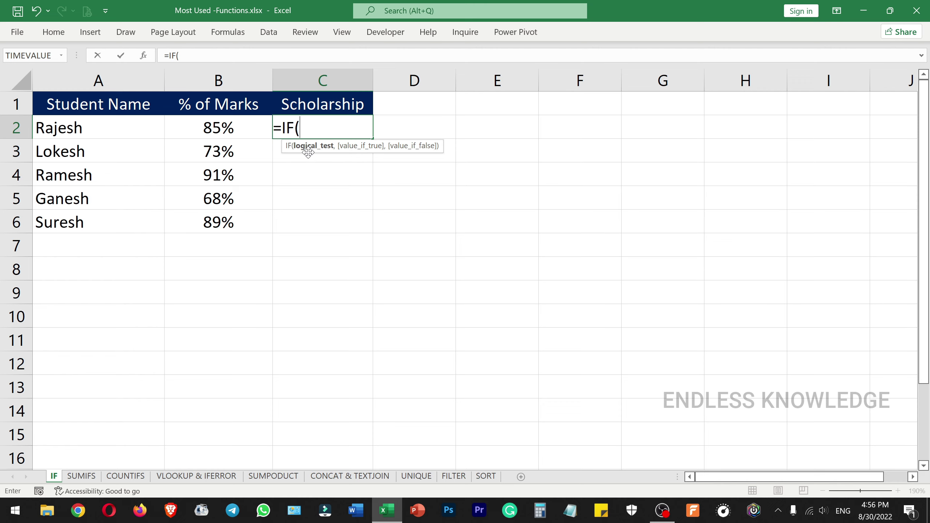
left_click(249, 126)
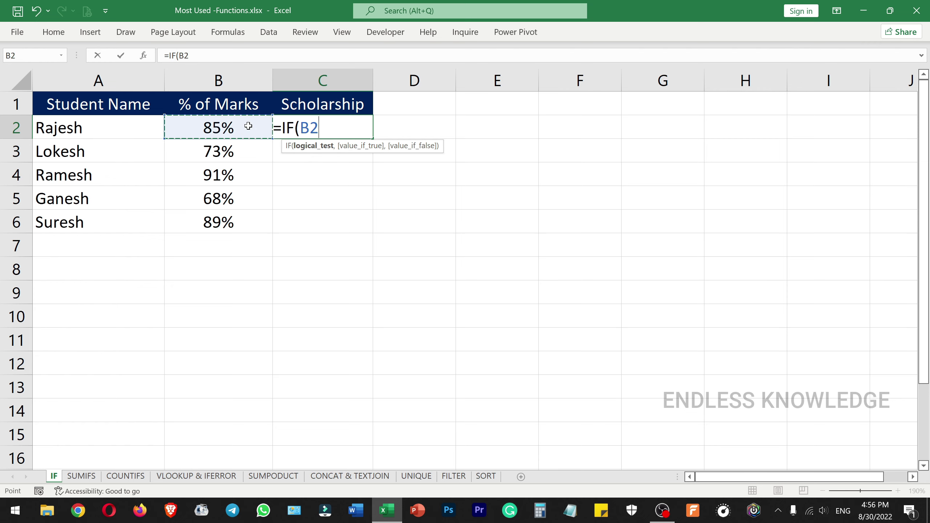
type(">=80%")
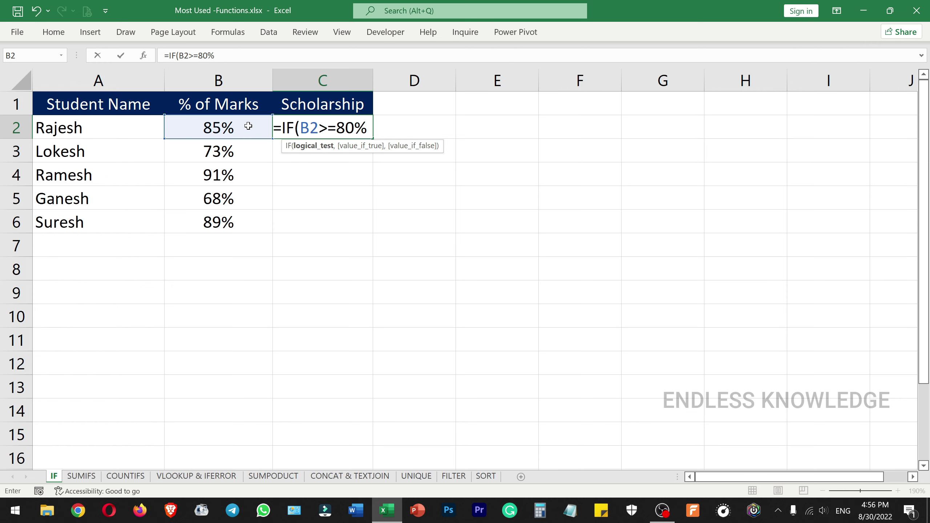
type(",")
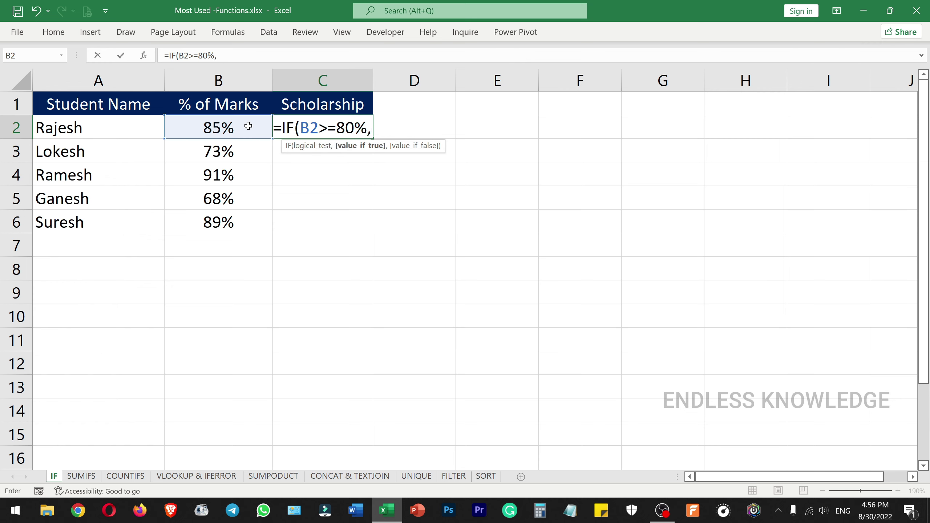
Complete the IF formula in C2 with "Yes" as the value if true and "No" as the value if false.
type("\"Yes")
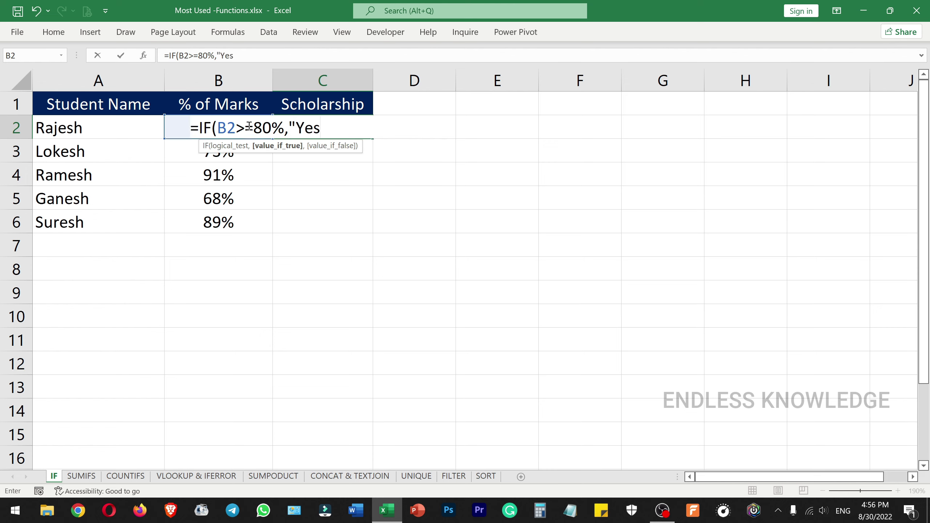
type("\"")
key("BackSpace")
key("BackSpace")
key("BackSpace")
key("BackSpace")
key("BackSpace")
type("0")
key("BackSpace")
type("\"Yes\",")
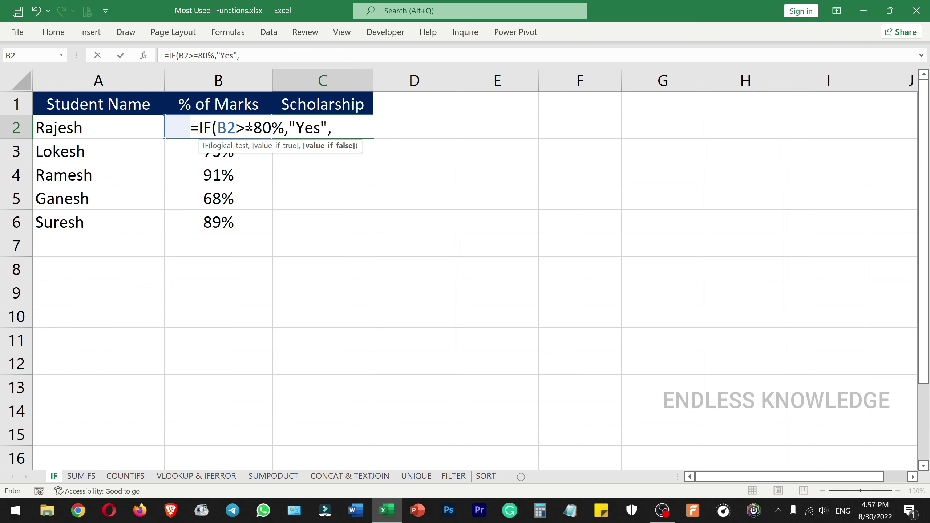
type("\"No\")")
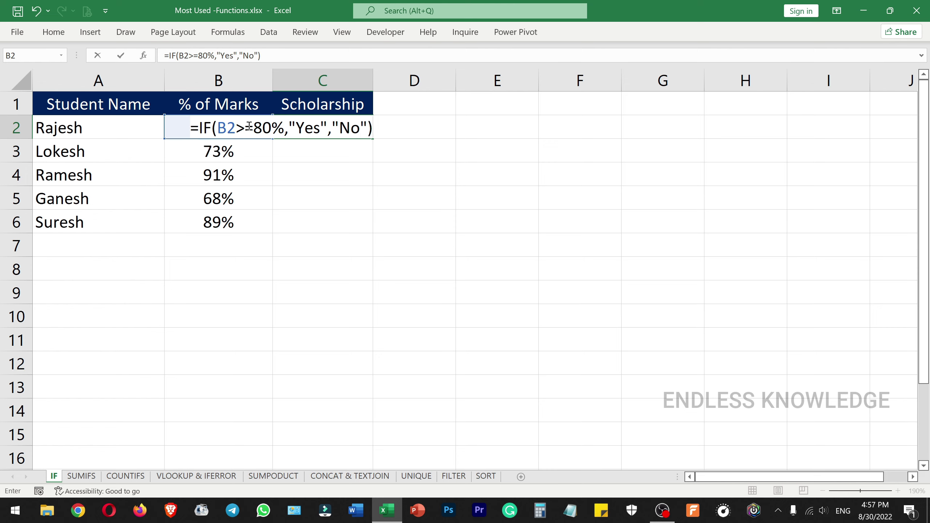
key("Return")
Fill the IF formula from C2 down the Scholarship column through C6.
left_click(338, 130)
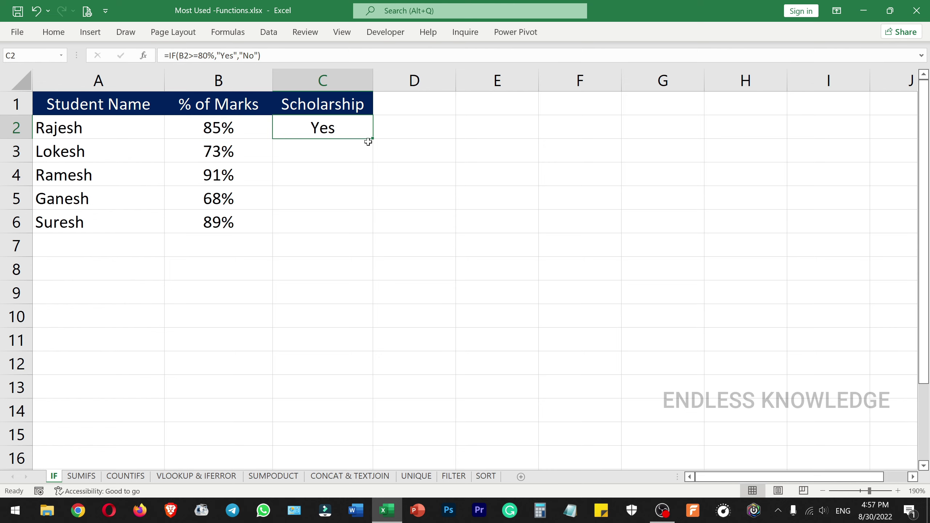
double_click(368, 141)
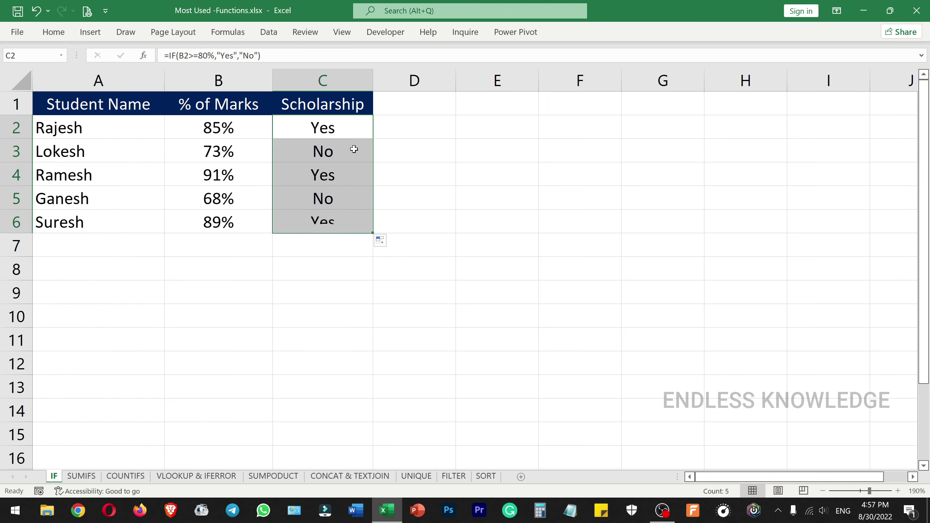
left_click(332, 124)
left_click(332, 153)
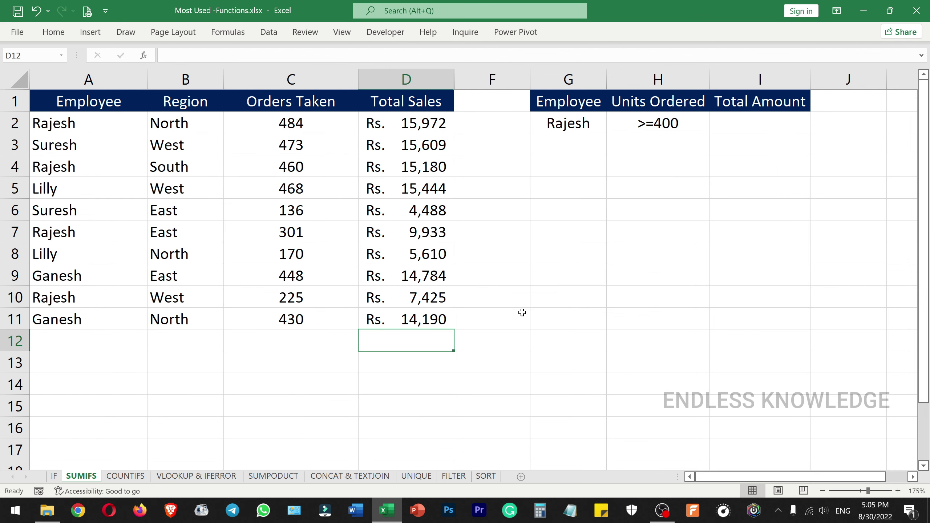
Examine the sales table in A1:D11, its individual columns, and the employee, region and order cells in rows 2, 4, 7 and 10.
left_click_drag(105, 107, 410, 322)
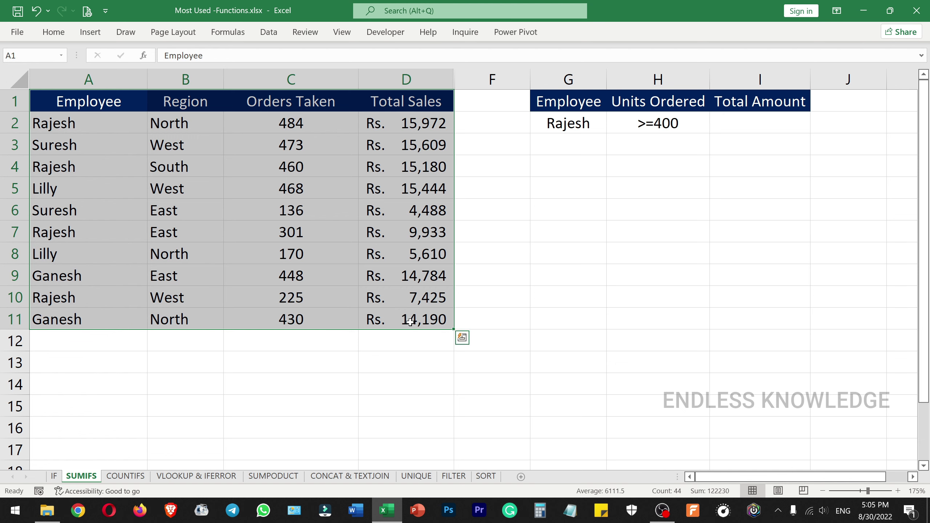
left_click(98, 132)
left_click(197, 126)
left_click(288, 132)
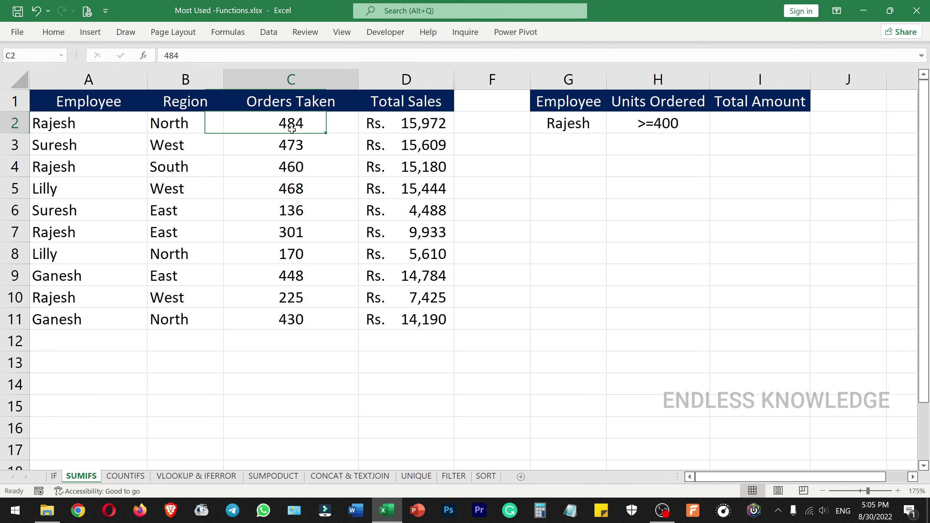
left_click(404, 127)
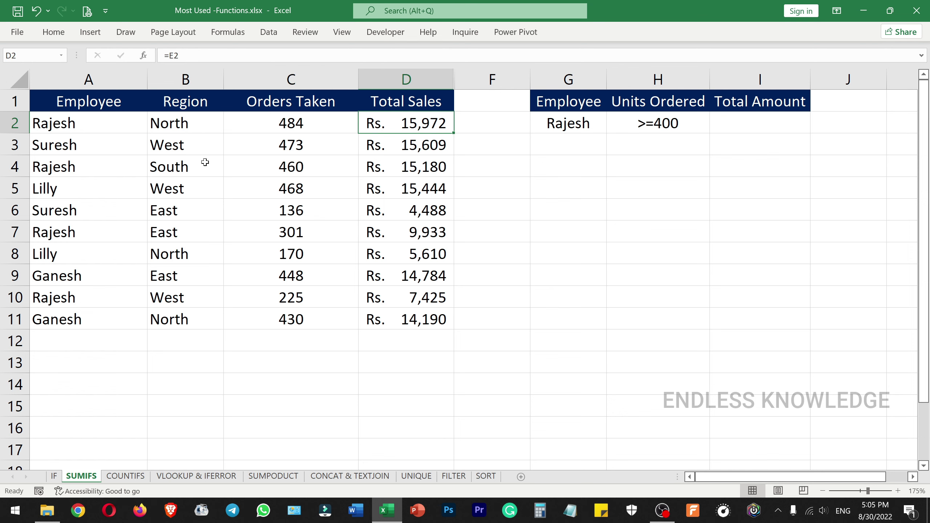
left_click_drag(93, 125, 266, 124)
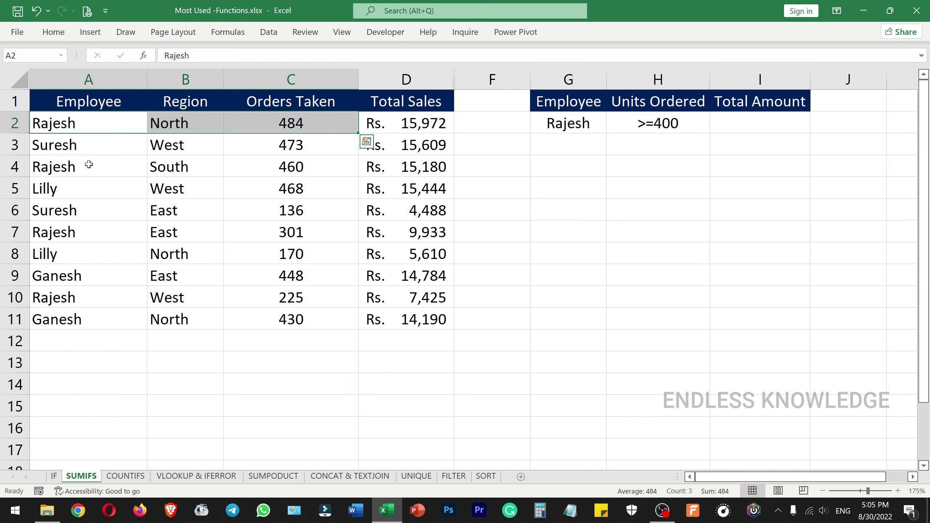
left_click_drag(93, 167, 271, 163, "ctrl")
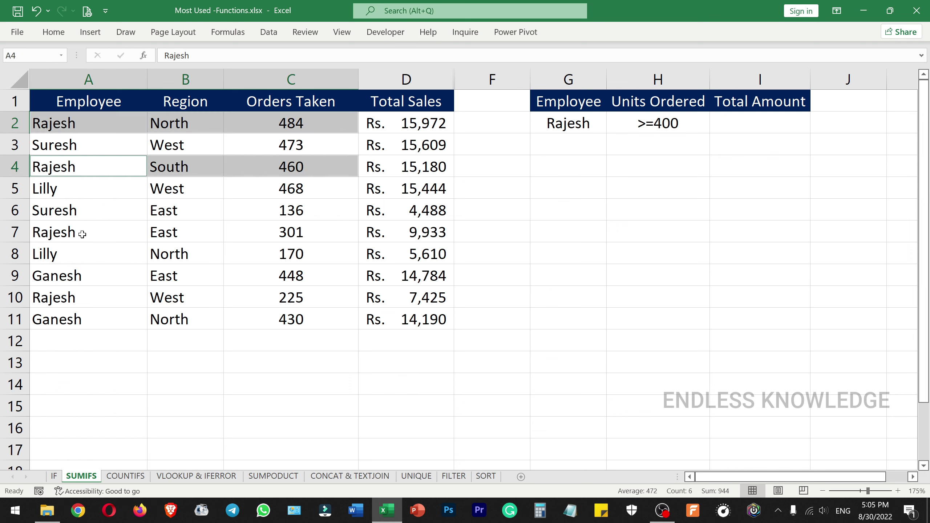
left_click_drag(81, 234, 264, 232, "ctrl")
left_click_drag(62, 297, 251, 297, "ctrl")
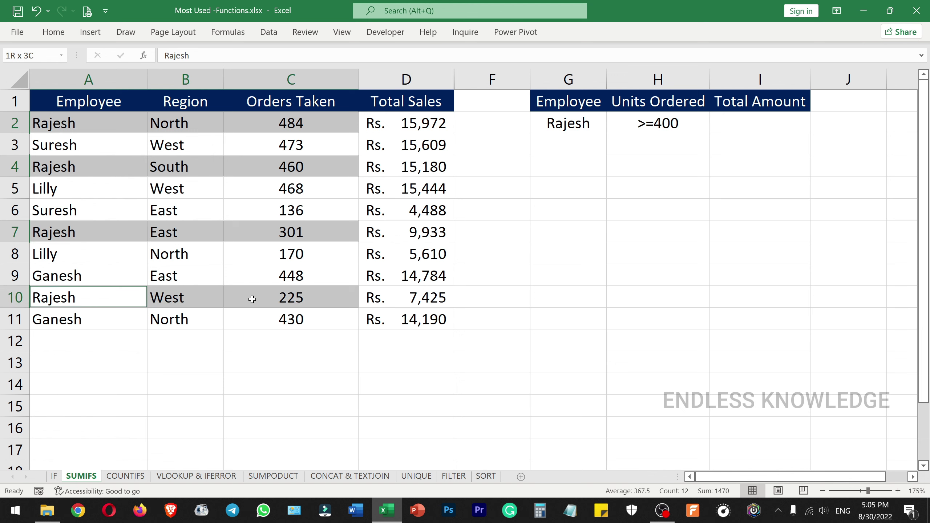
left_click(367, 249)
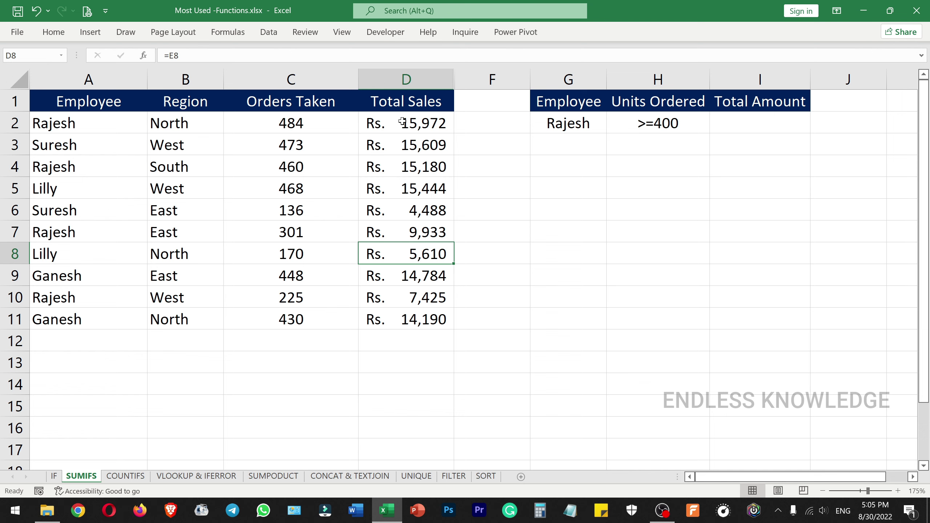
Total the Total Sales values D2:D11 with a SUM formula in D12 and inspect that formula.
left_click_drag(403, 123, 419, 311)
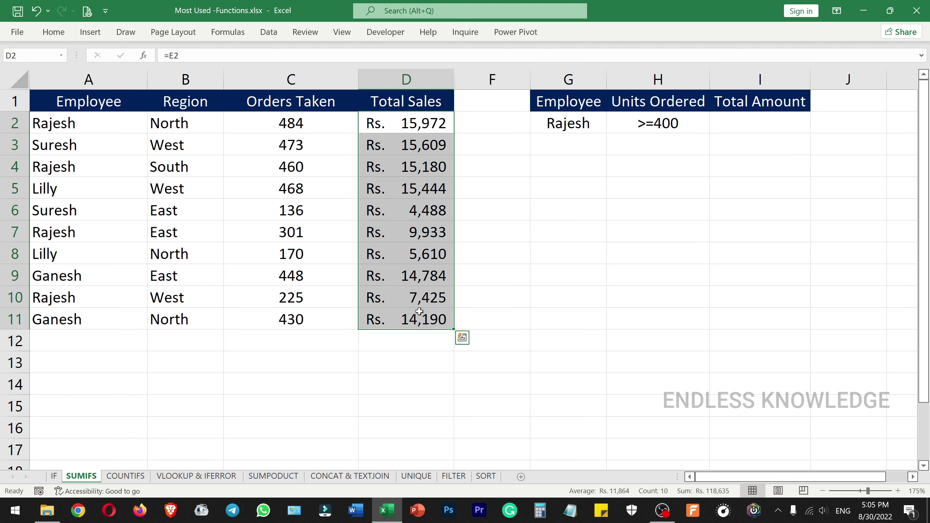
key("alt+equal")
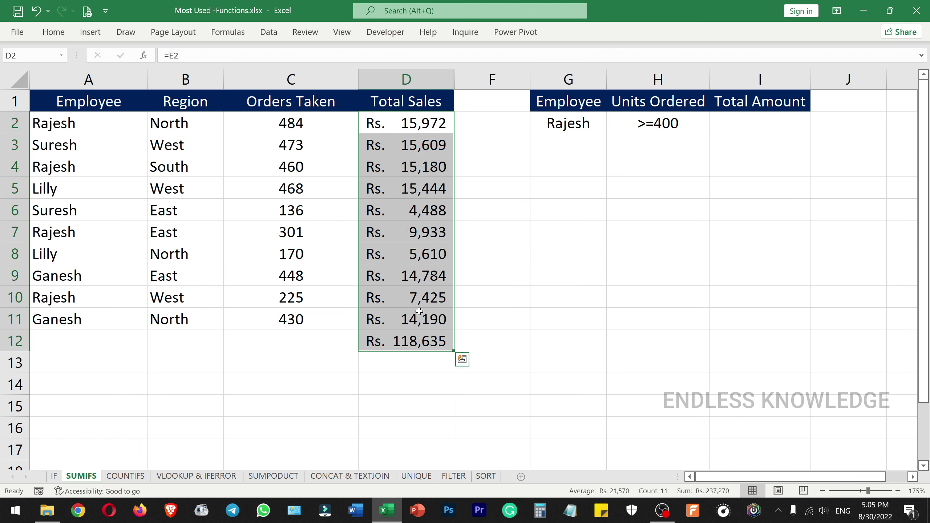
double_click(429, 343)
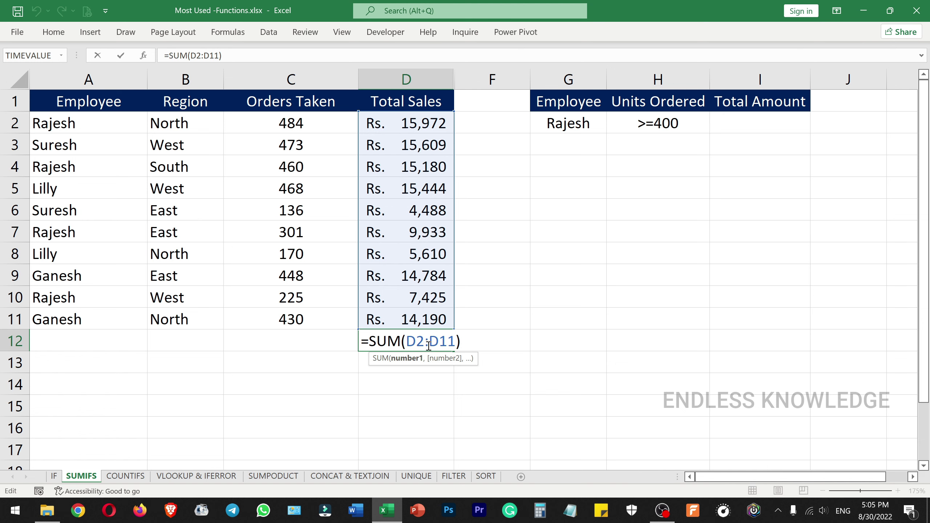
key("Escape")
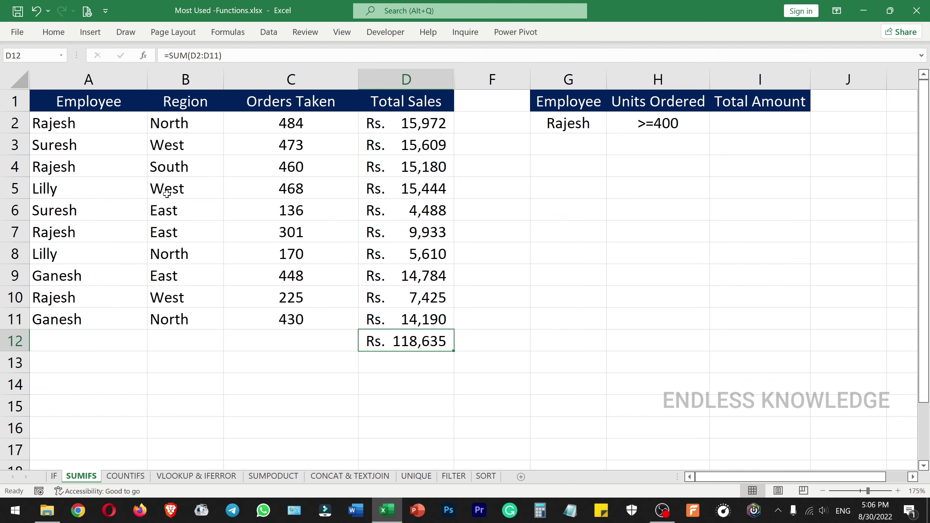
left_click(66, 79)
left_click(91, 139)
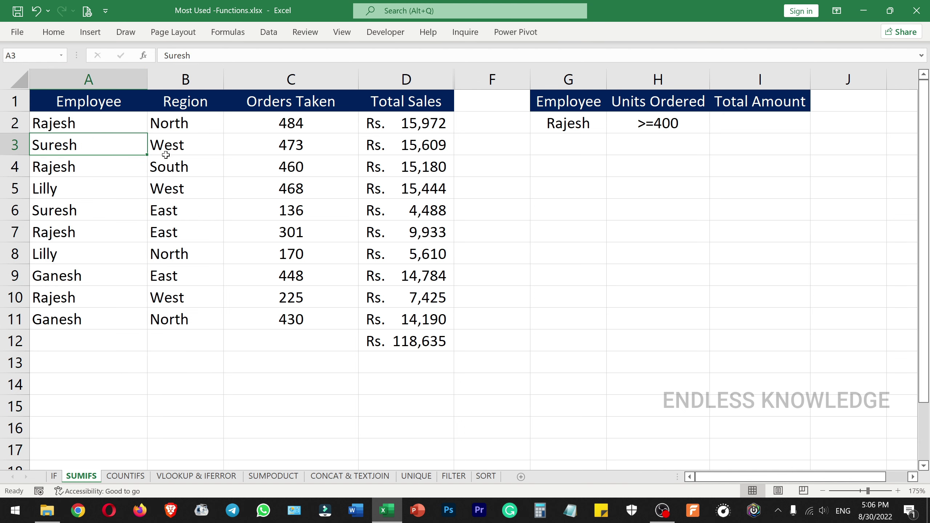
Start a SUMIFS formula in I2 under Total Amount with D2:D11 as the sum range.
left_click(748, 127)
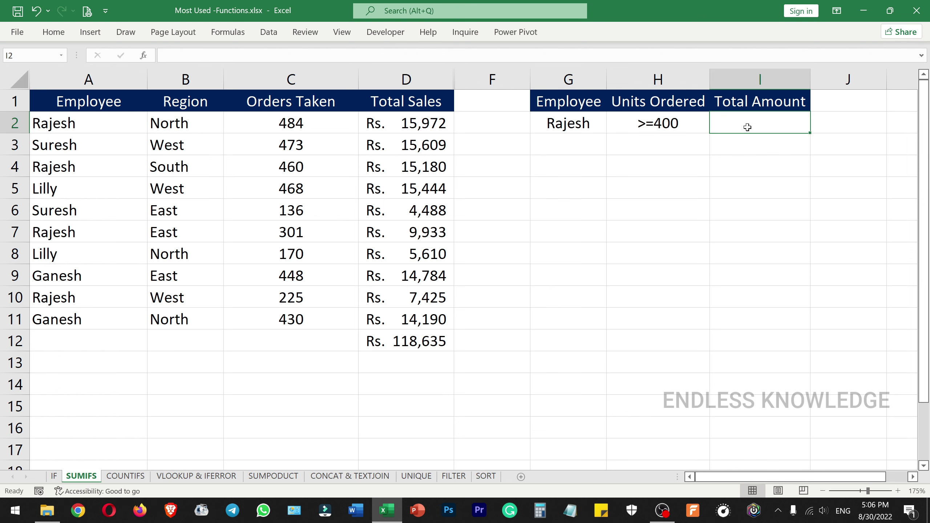
type("=s")
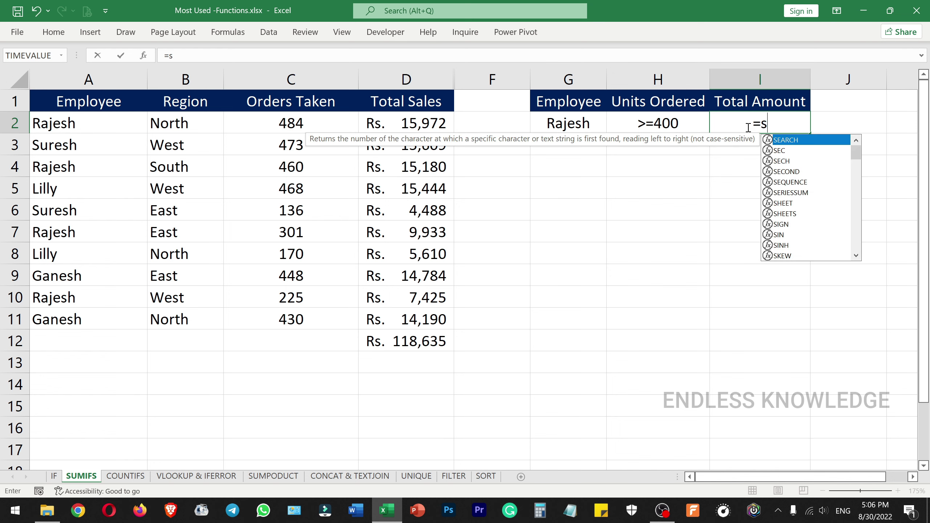
type("unifs")
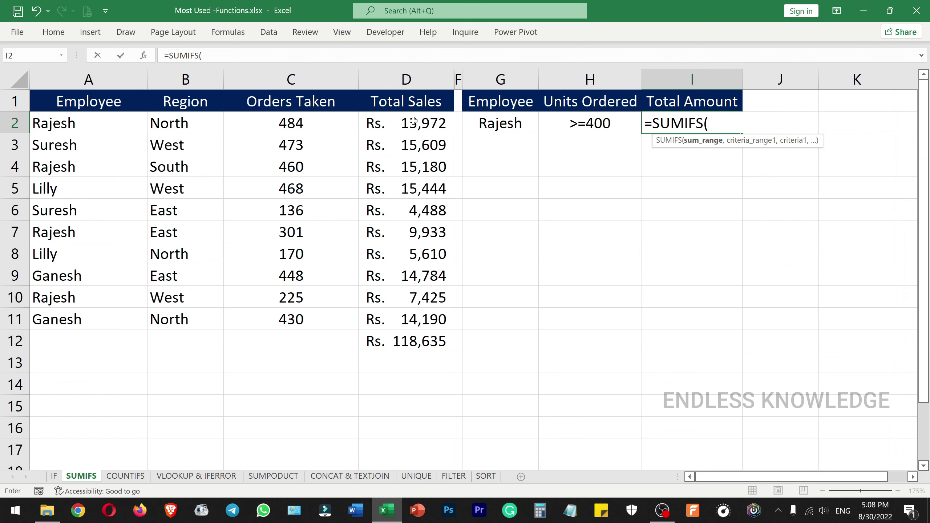
left_click_drag(423, 118, 411, 313)
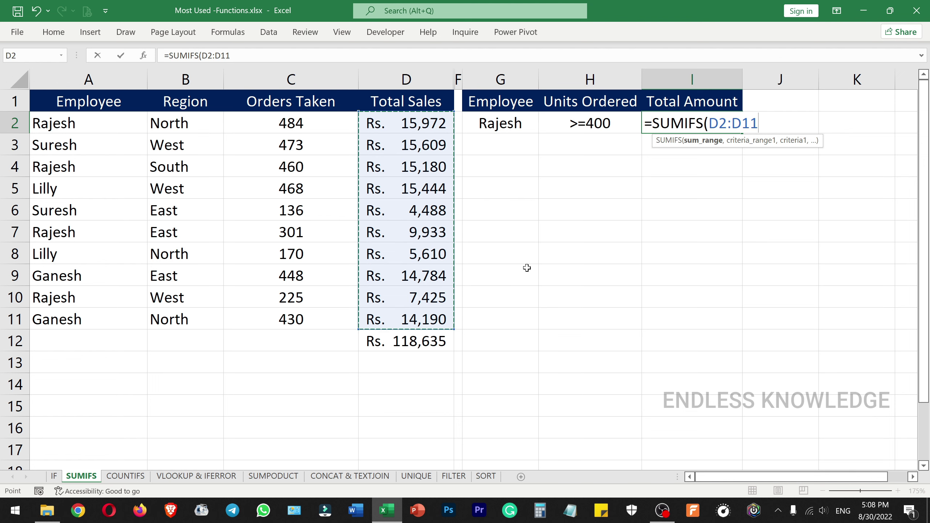
type(",")
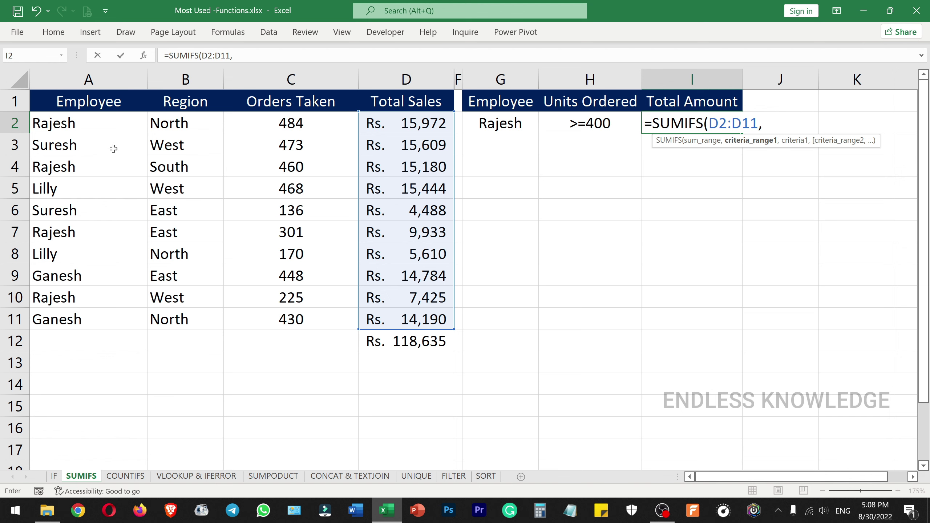
Complete the SUMIFS formula with criteria range A2:A11 and the employee cell G2 as its criterion.
left_click_drag(108, 123, 105, 313)
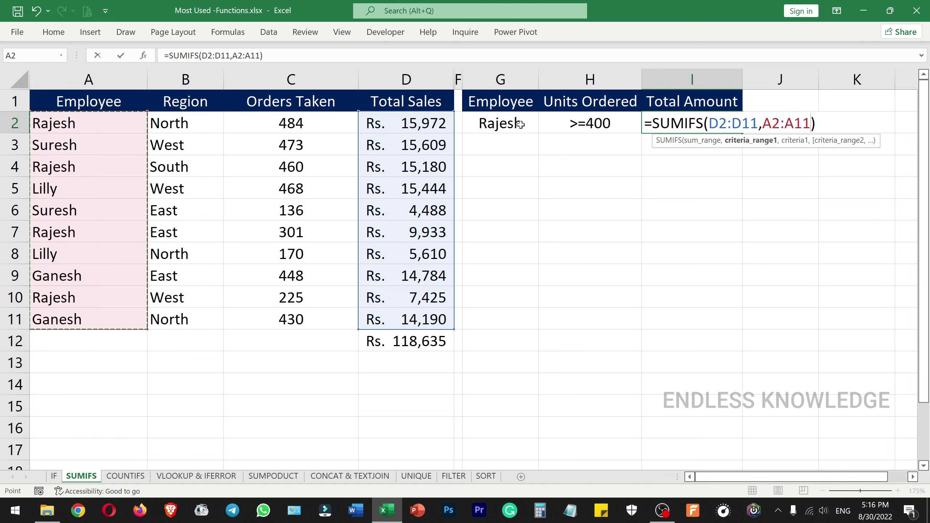
type(",")
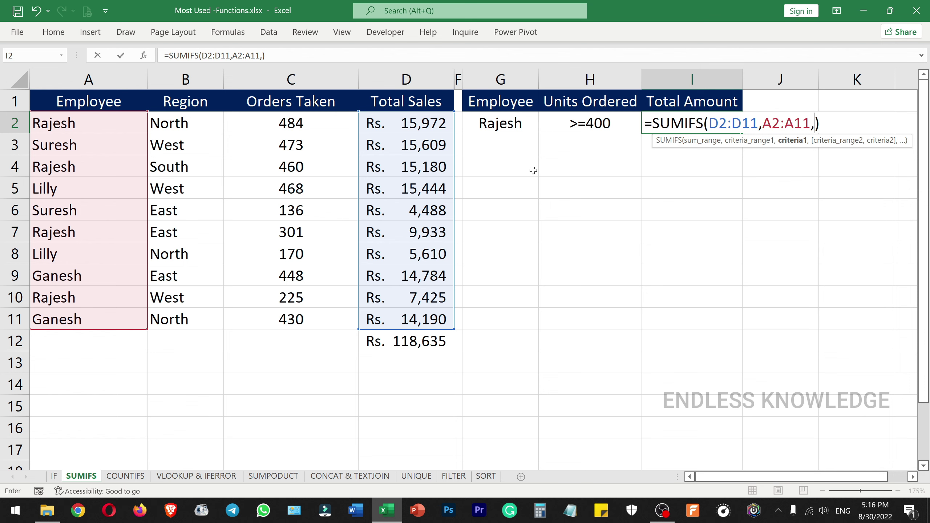
type("\"")
key("BackSpace")
left_click(516, 125)
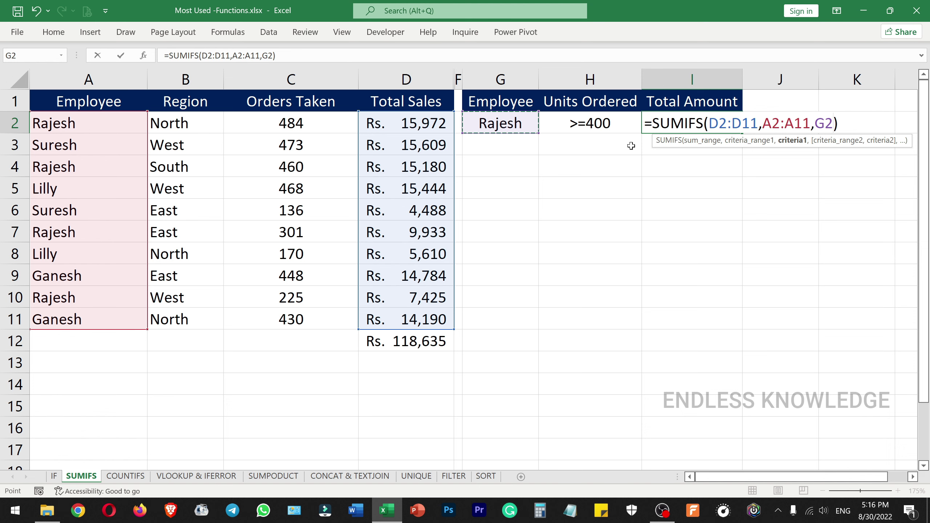
key("Return")
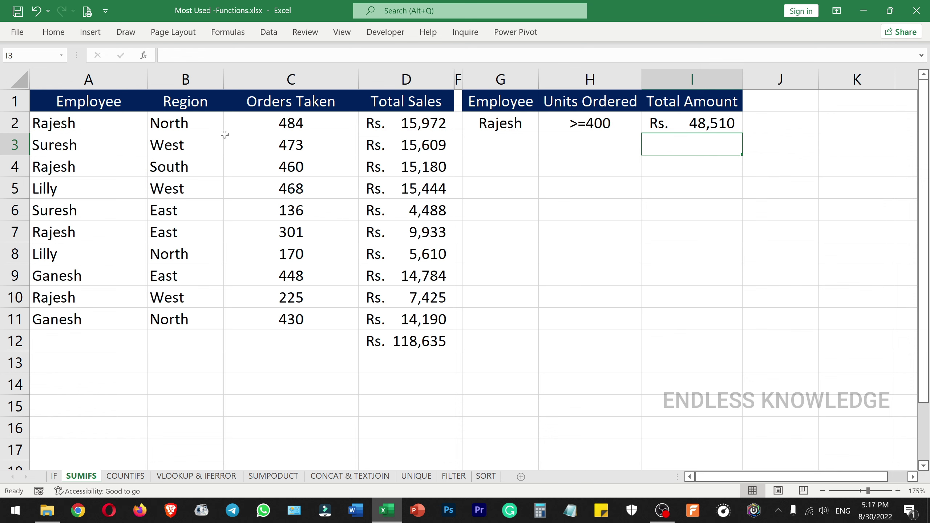
Review the SUMIFS formula in I2, its employee criterion in G2, and the matching employee and Orders Taken entries.
left_click(712, 123)
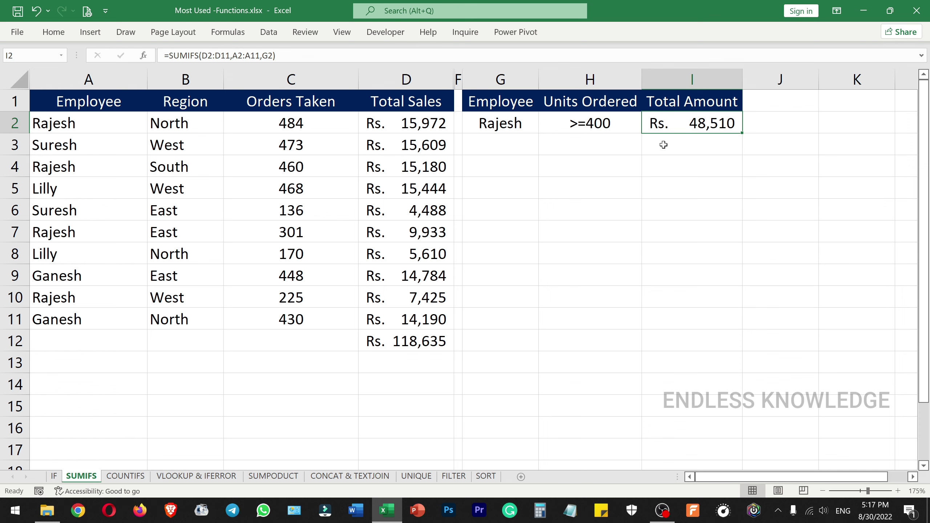
left_click(503, 124)
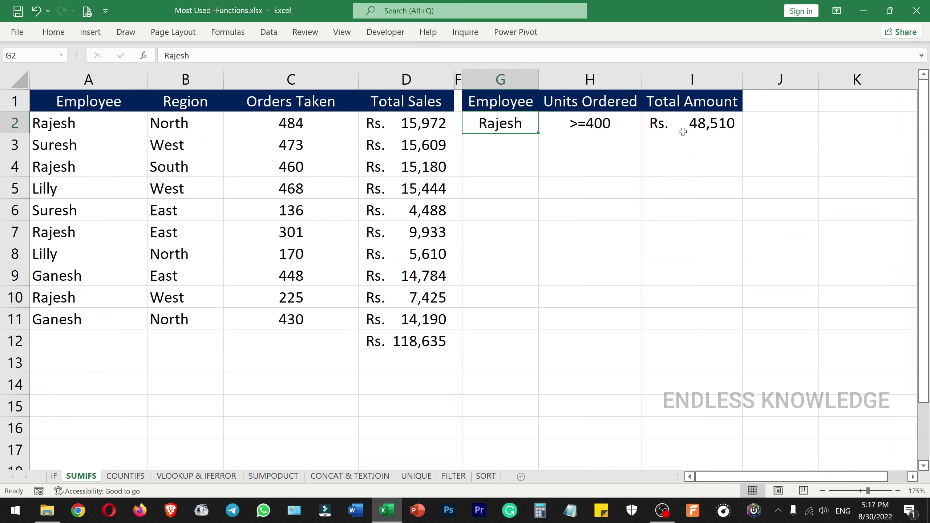
left_click(77, 123)
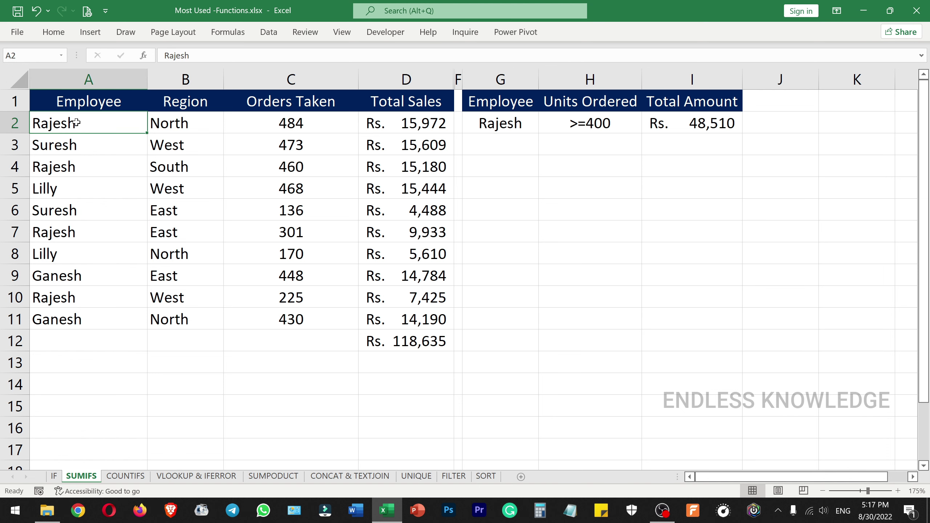
left_click(307, 124)
left_click(298, 163)
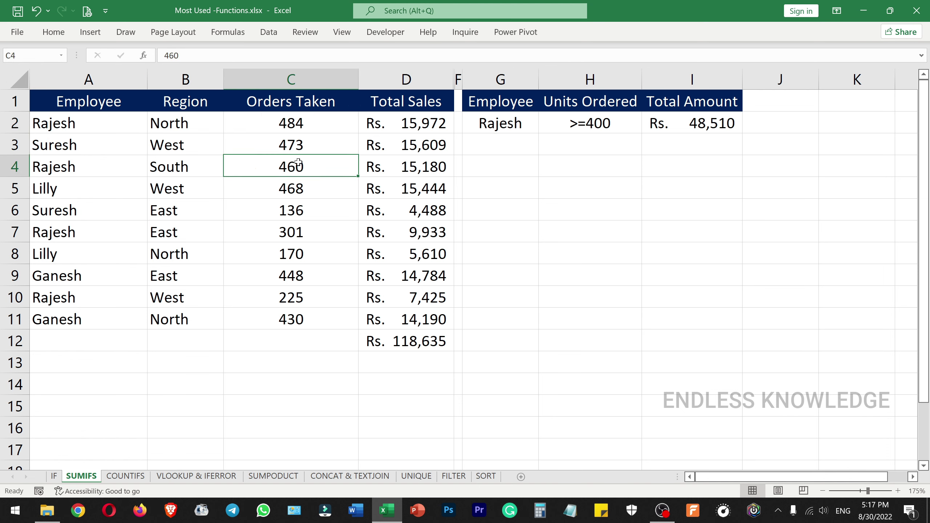
Compare the Orders Taken entries of the employee in G2 with the >=400 condition, highlighting C2:D2 and C4:D4.
left_click(276, 236)
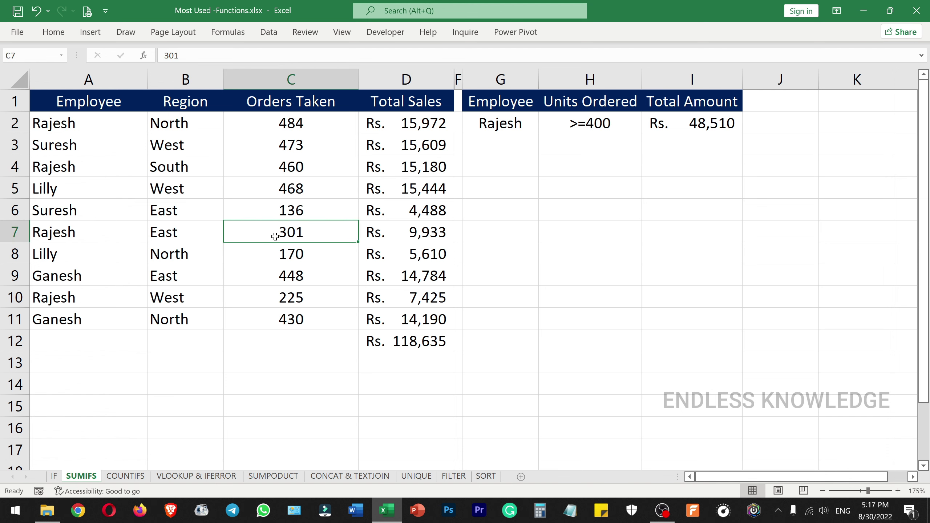
left_click(280, 301)
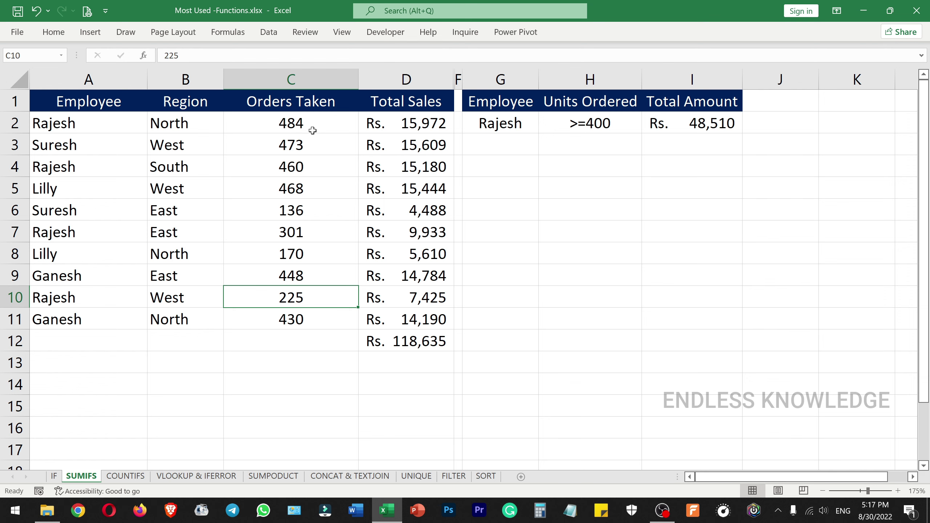
left_click_drag(304, 123, 370, 124)
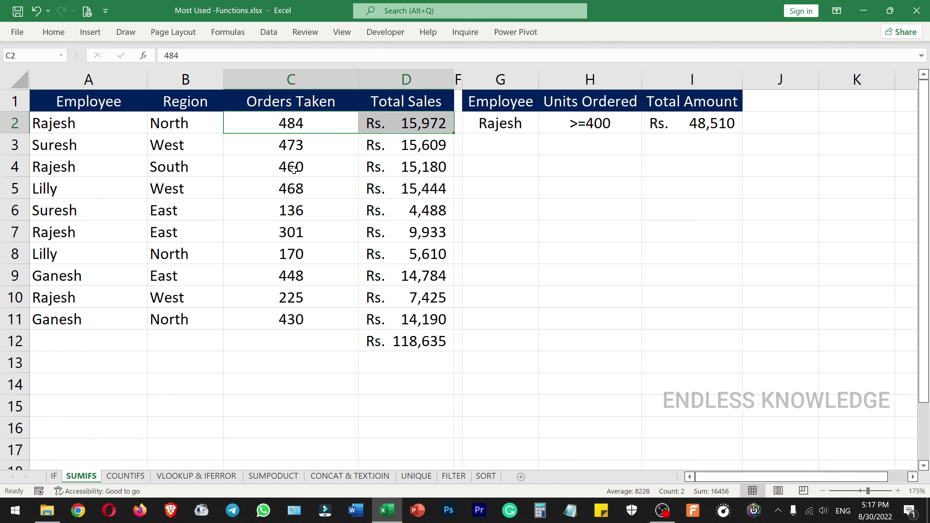
key("ctrl+q")
left_click_drag(298, 167, 406, 170, "ctrl")
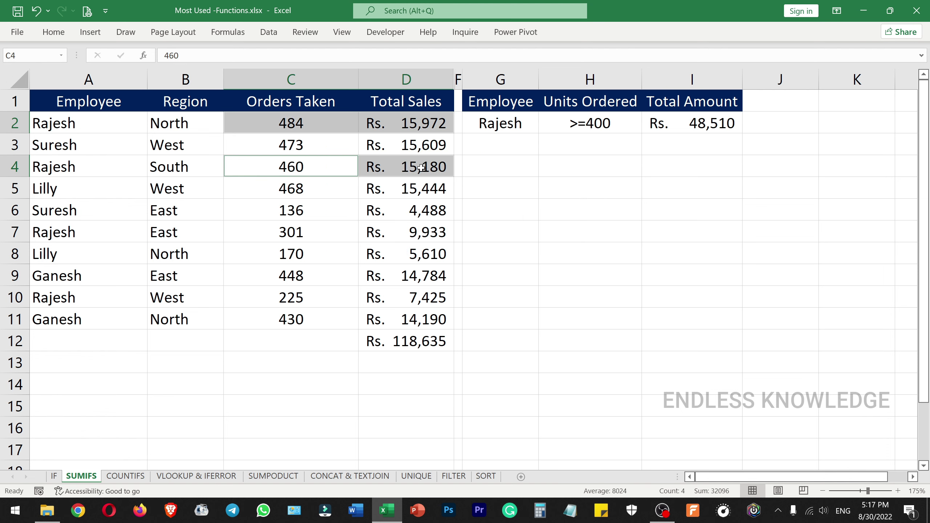
Extend the SUMIFS formula in I2 with second criteria range C2:C11 and the Units Ordered cell H2 as its criterion.
left_click(670, 129)
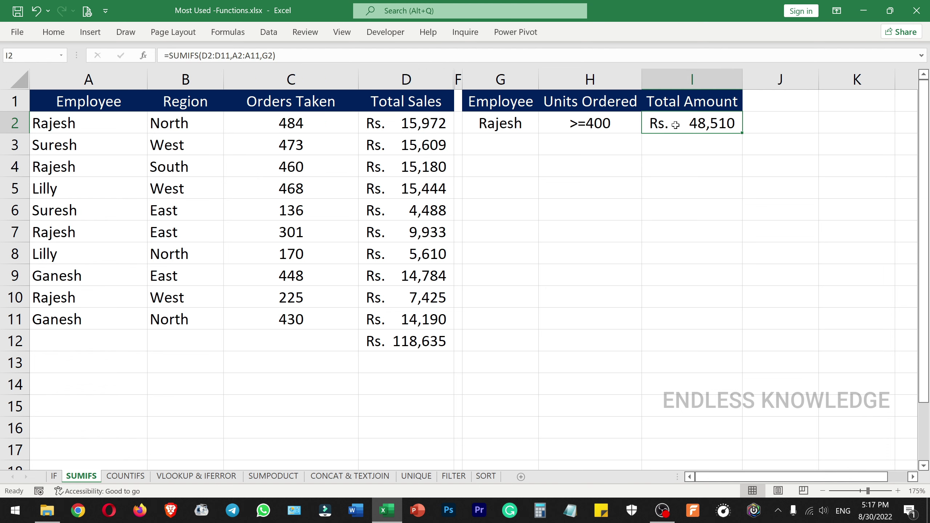
double_click(674, 124)
left_click(830, 121)
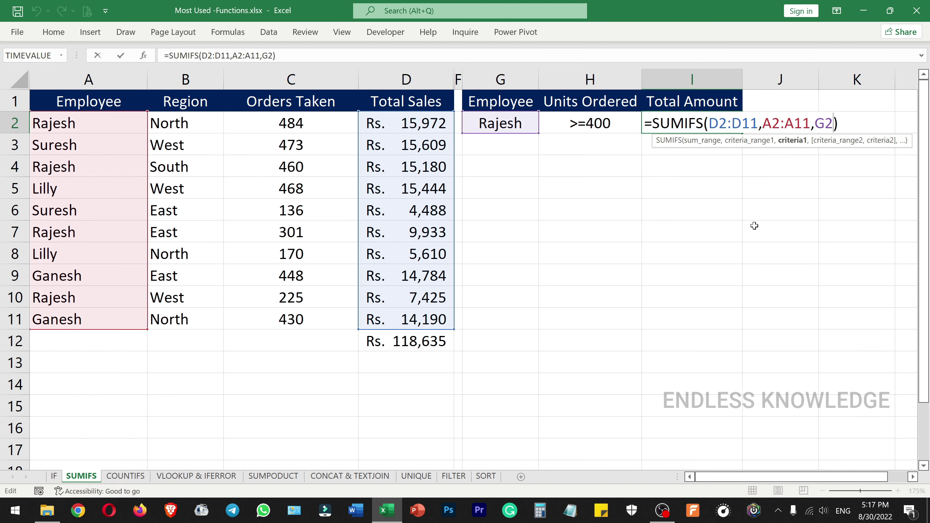
type(",")
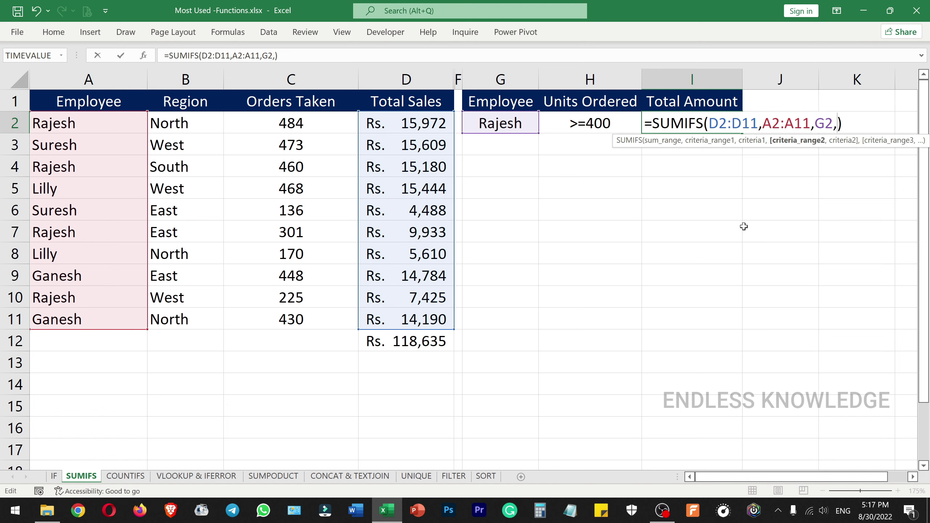
left_click_drag(307, 122, 305, 311)
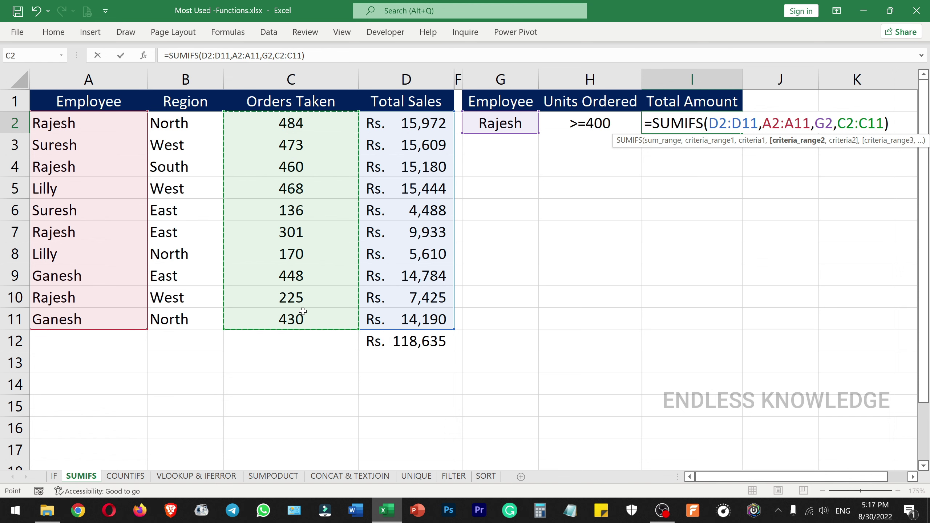
type(",")
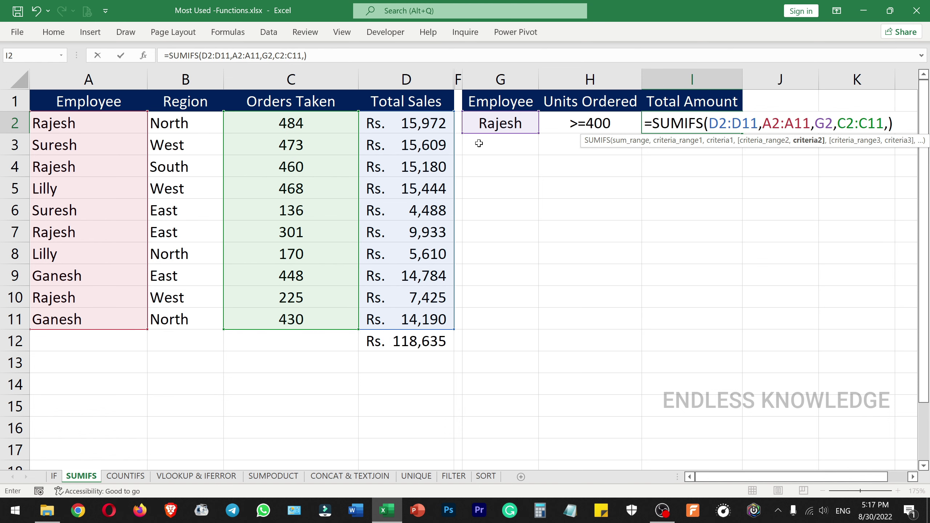
left_click(593, 128)
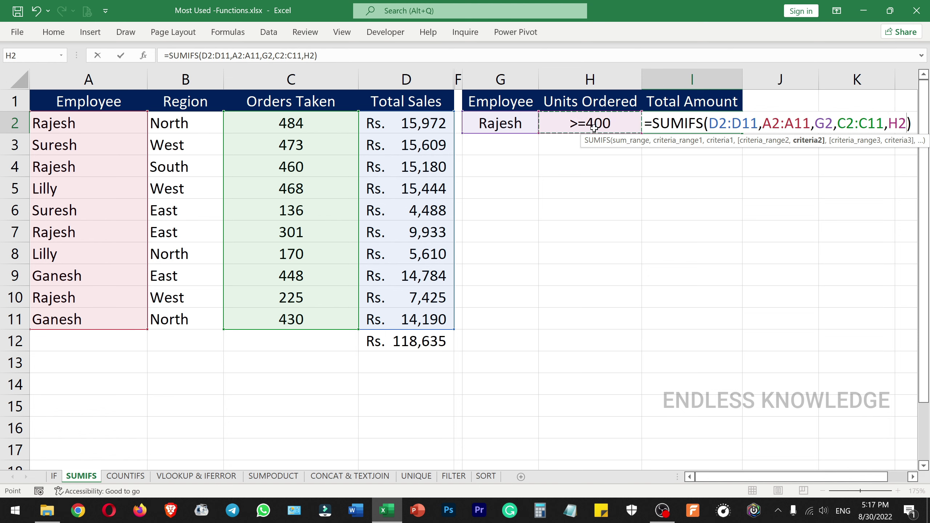
key("Return")
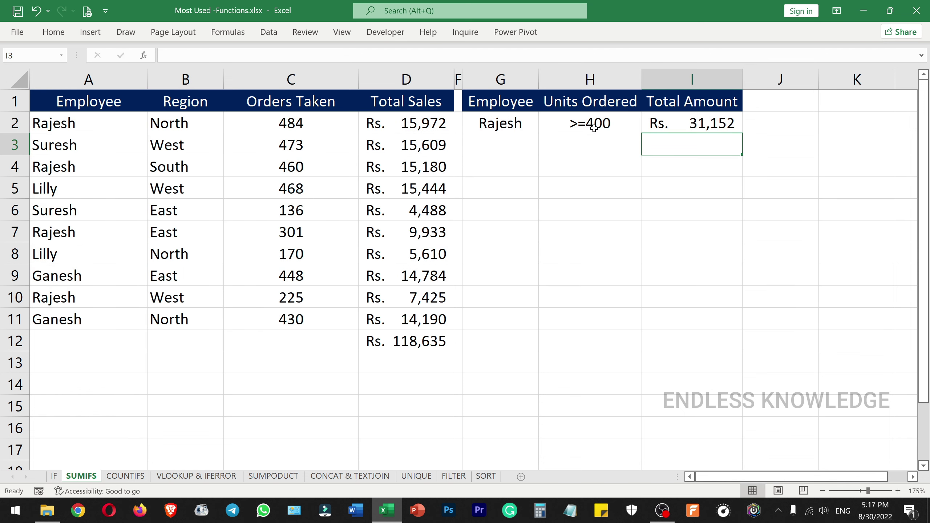
Check the SUMIFS result in I2 against the combined Total Sales values in D2 and D4.
left_click(704, 130)
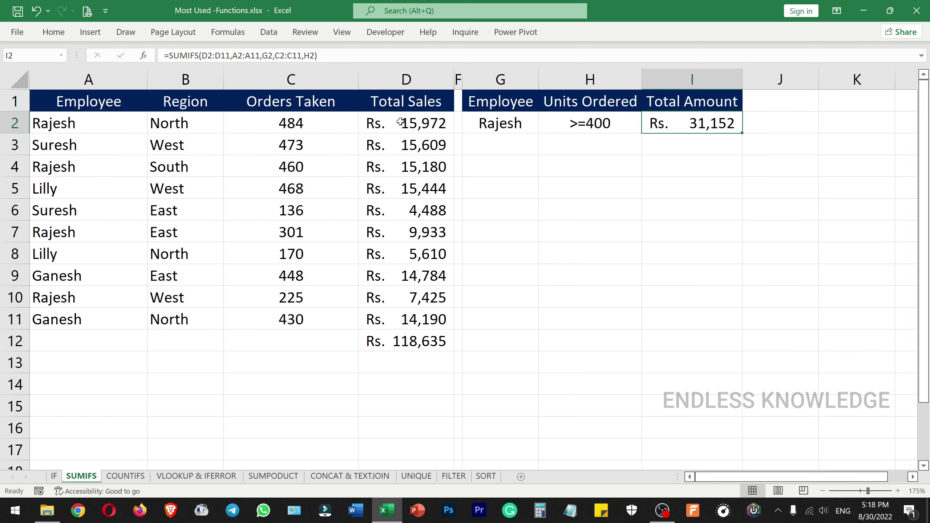
left_click(410, 131)
left_click(420, 168, "ctrl")
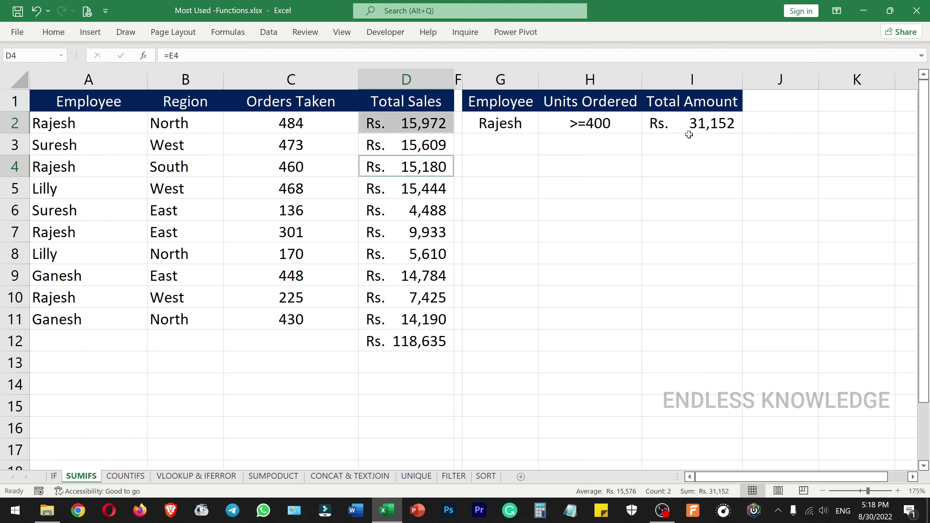
left_click(698, 124)
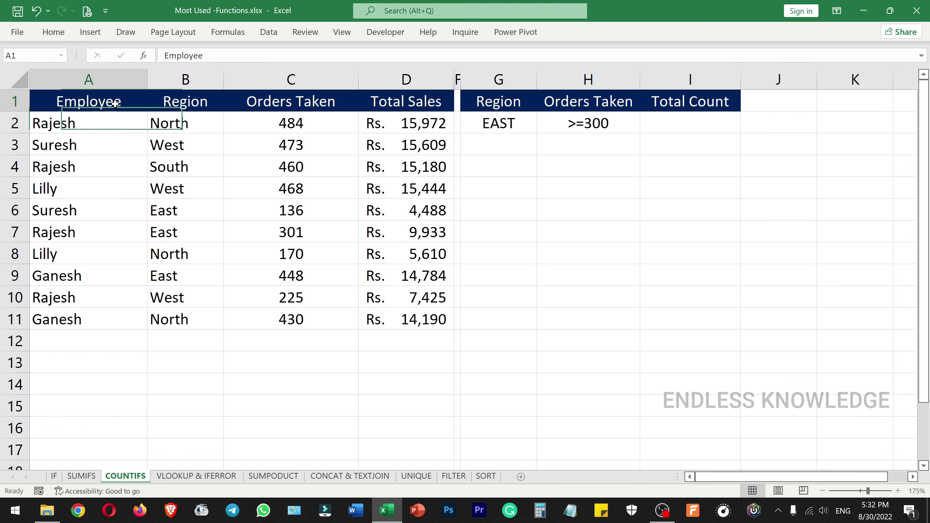
Examine the data table A1:D11 on the COUNTIFS sheet, particularly its Region and Orders Taken columns.
left_click_drag(118, 101, 404, 314)
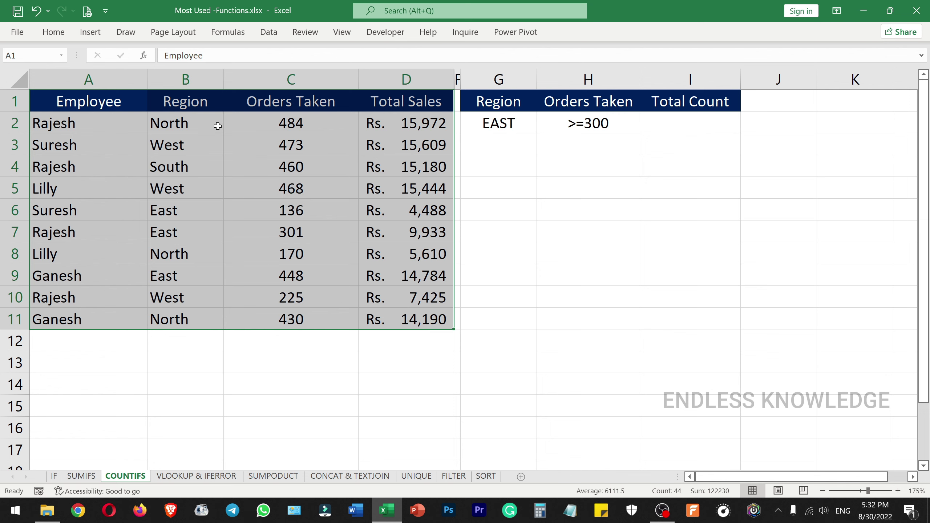
left_click_drag(184, 105, 193, 318)
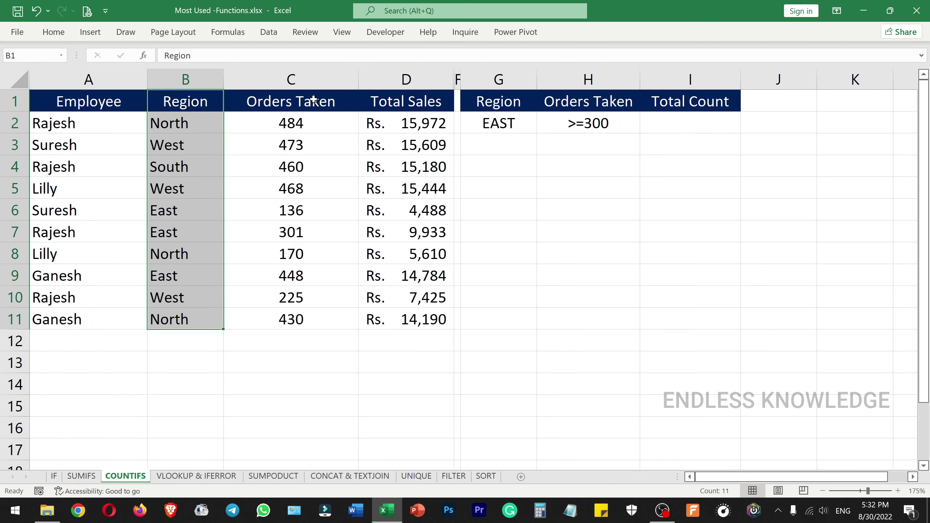
left_click_drag(314, 99, 316, 317)
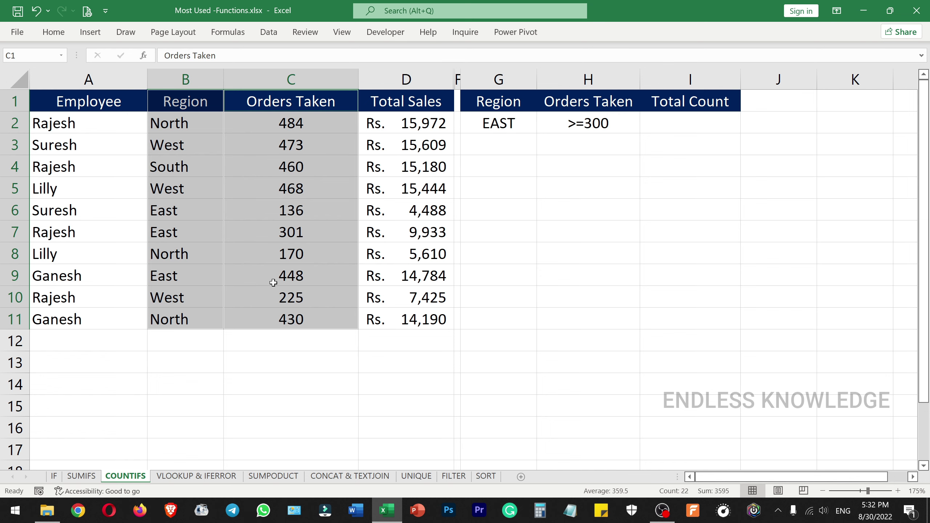
left_click_drag(196, 100, 197, 267)
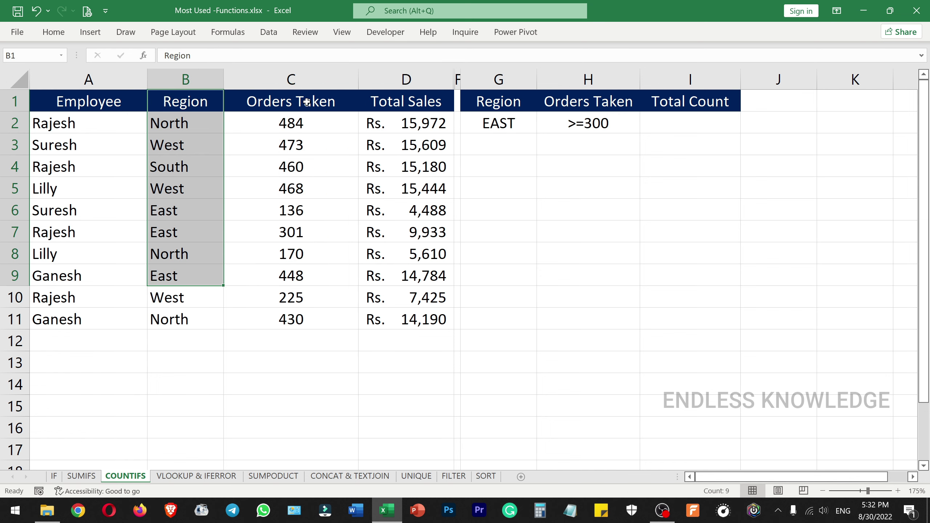
left_click_drag(291, 106, 316, 299)
Start a COUNTIFS formula in I2 under Total Count.
left_click(687, 124)
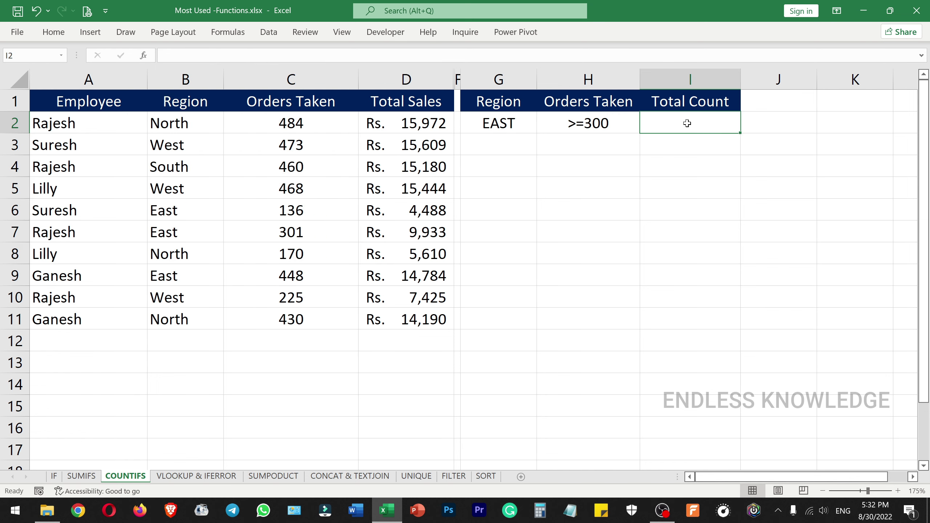
type("=countifs")
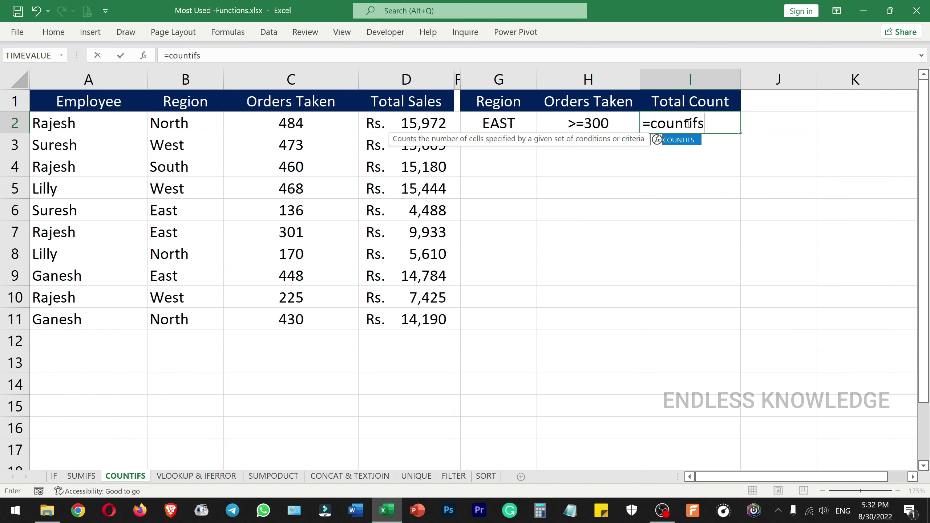
key("Tab")
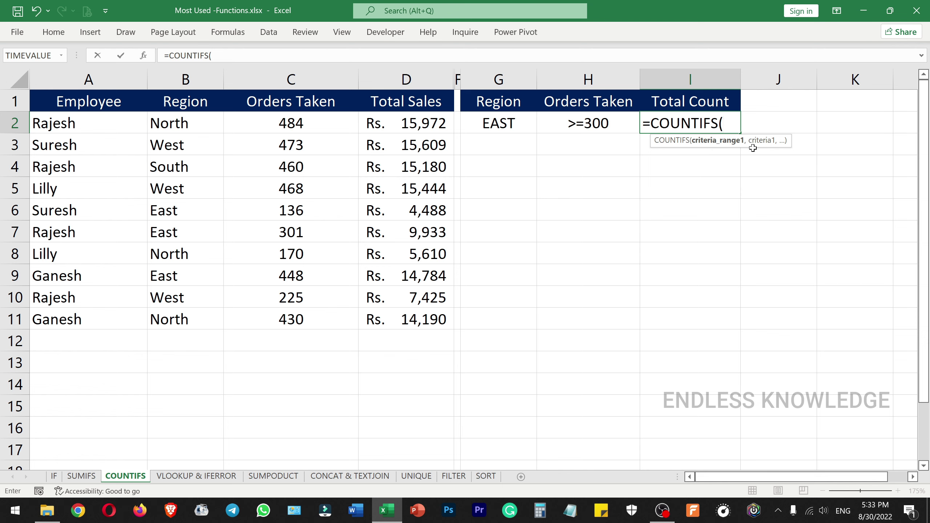
Preview the COUNTIFS argument hints up to the second criterion using placeholder commas, and remove the commas again.
type(",,")
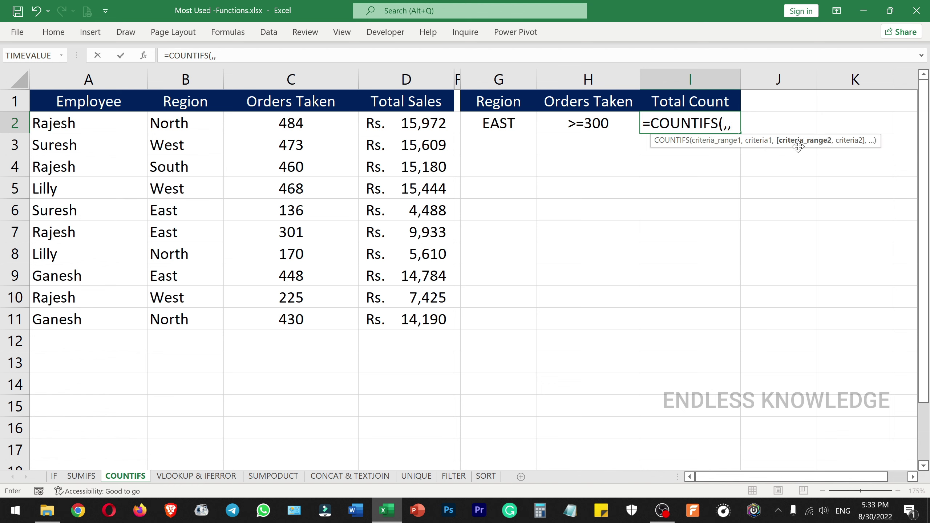
type(",")
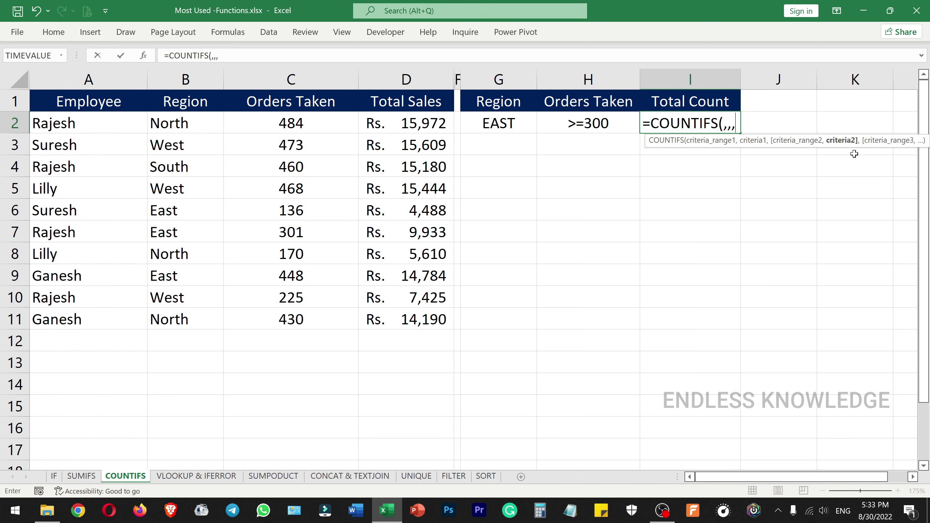
key("BackSpace")
key("BackSpace")
key("BackSpace")
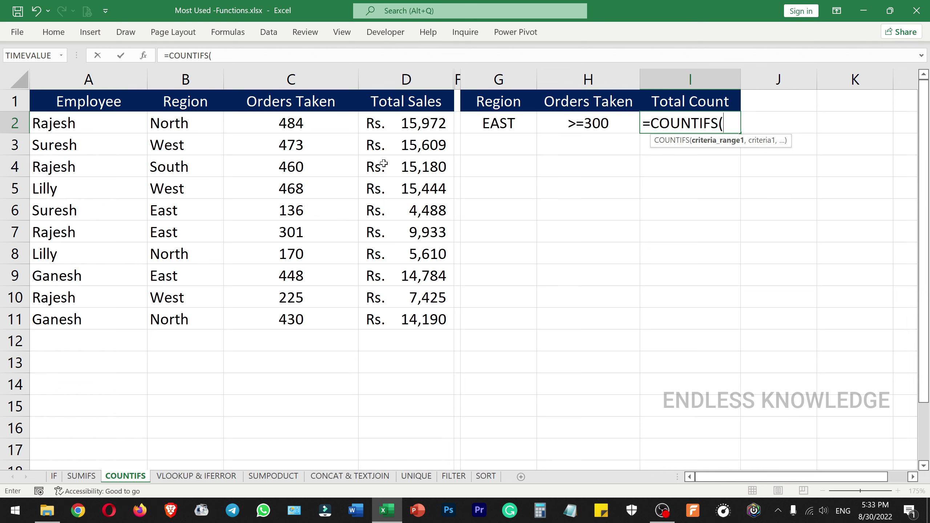
Complete the COUNTIFS formula in I2 with criteria range B2:B11 and the region cell G2 as its criterion.
left_click_drag(191, 123, 214, 315)
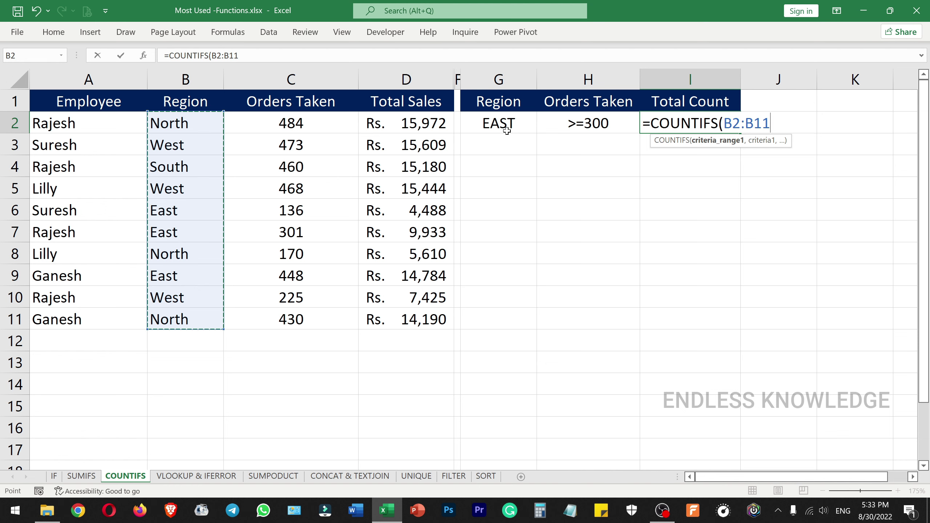
type(",")
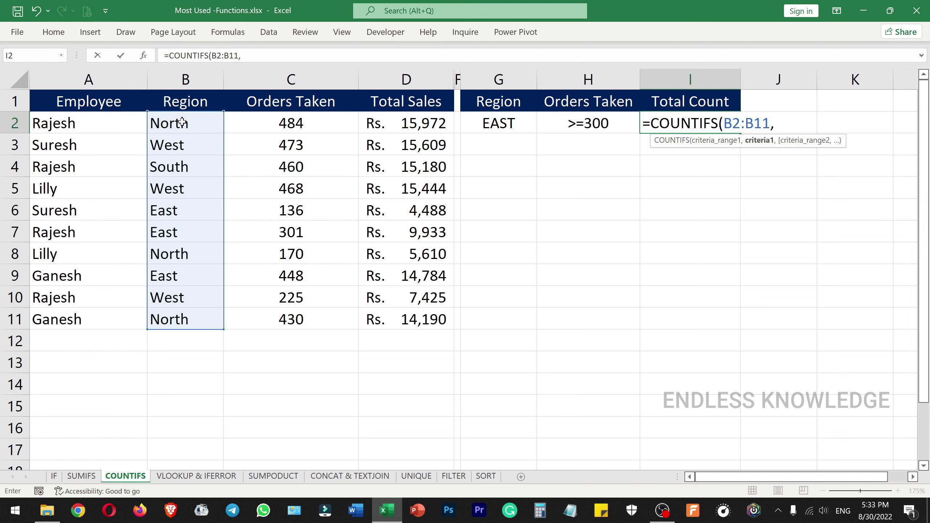
left_click(513, 126)
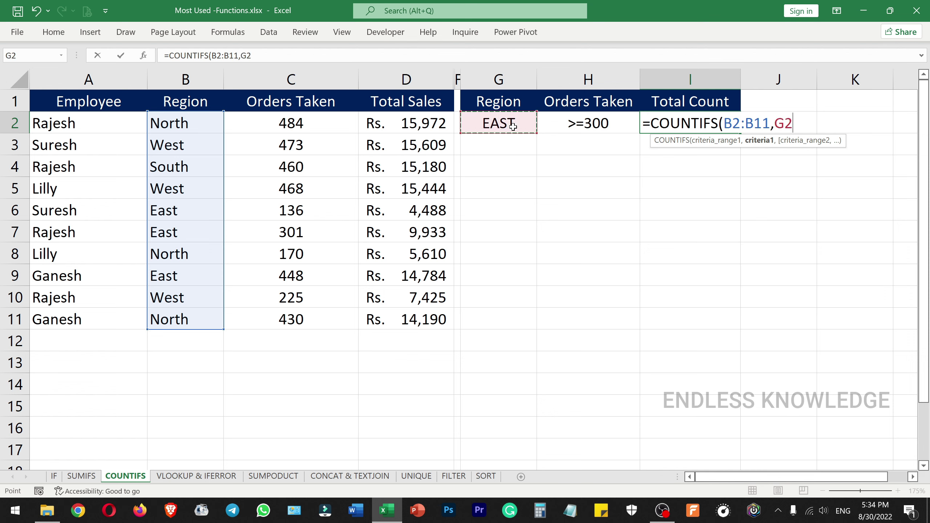
type(")")
key("Return")
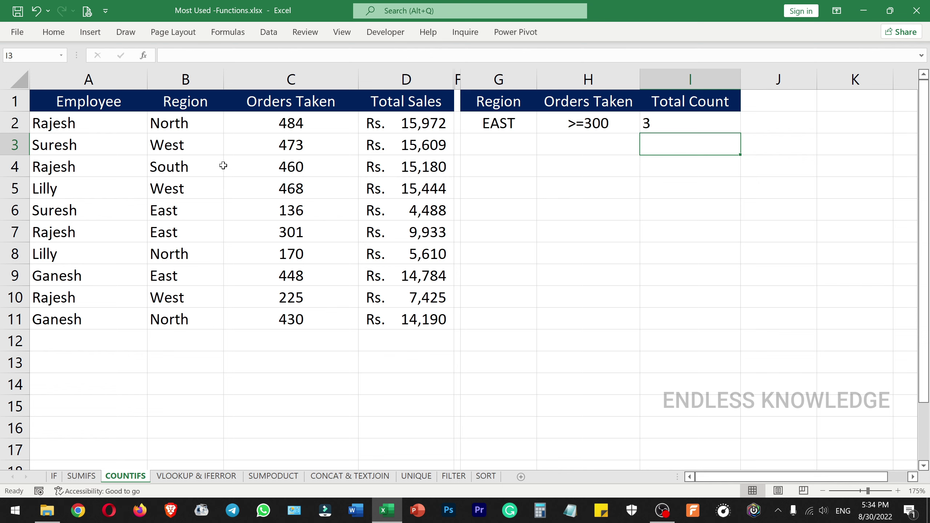
Extend the COUNTIFS formula in I2 with second criteria range C2:C11 and the Orders Taken condition cell H2 as its criterion.
left_click(653, 119)
double_click(680, 126)
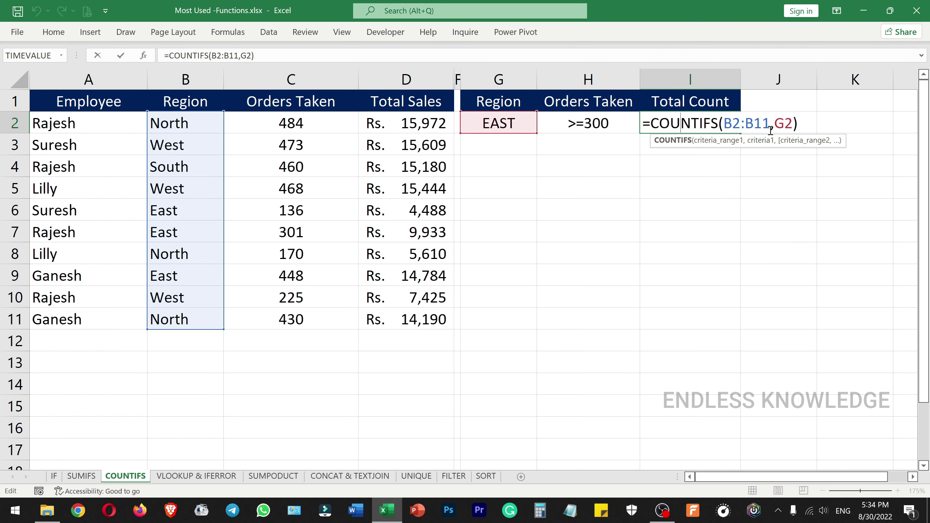
left_click(793, 124)
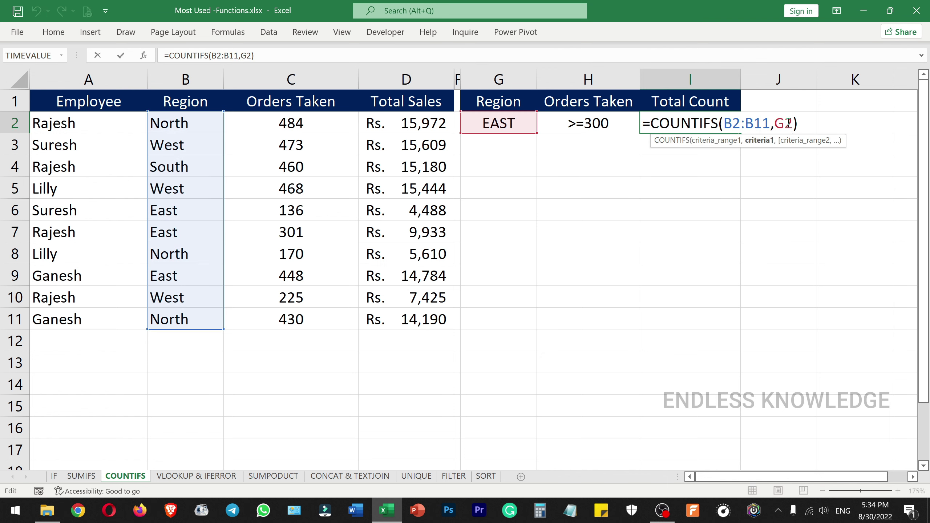
type(",")
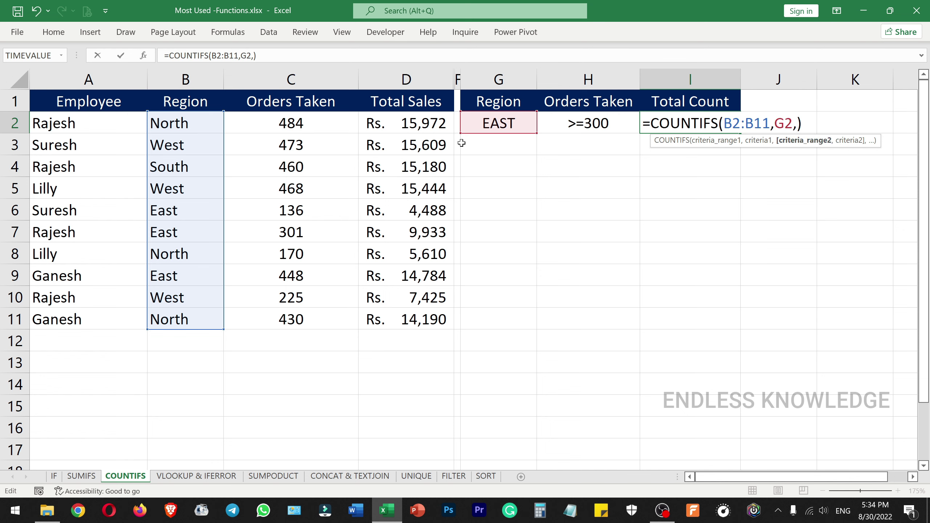
left_click_drag(314, 122, 310, 316)
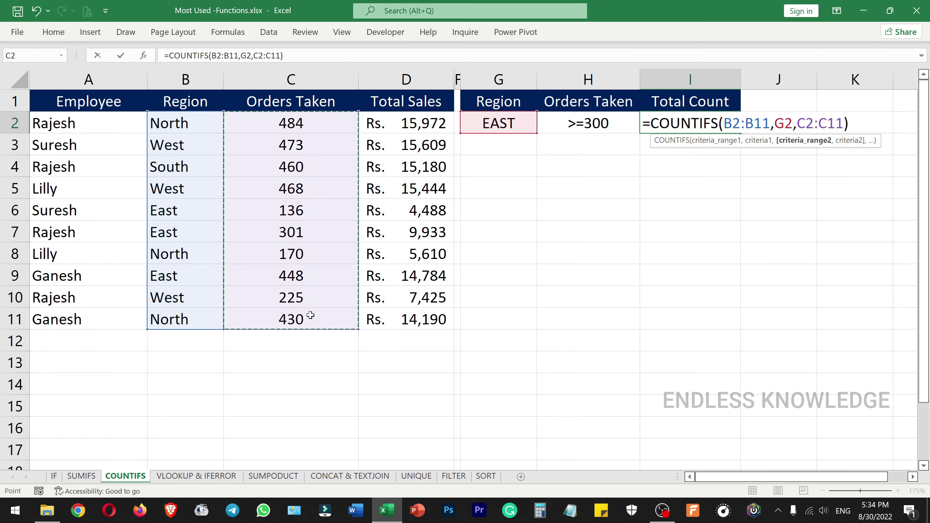
type(",")
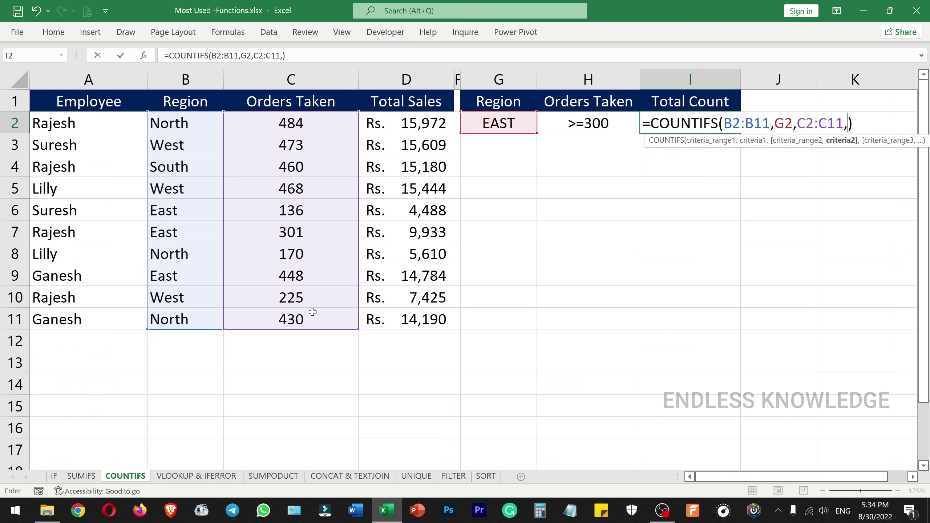
left_click(583, 126)
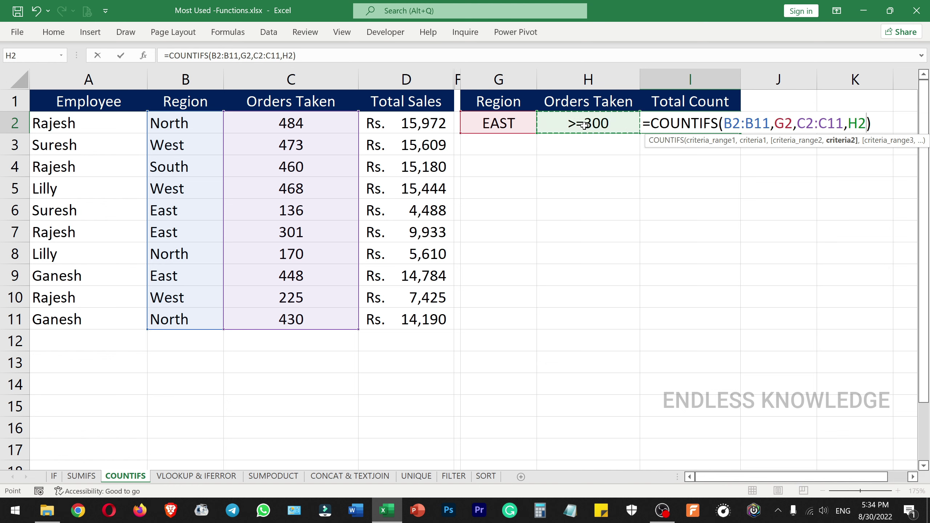
key("Return")
left_click(682, 128)
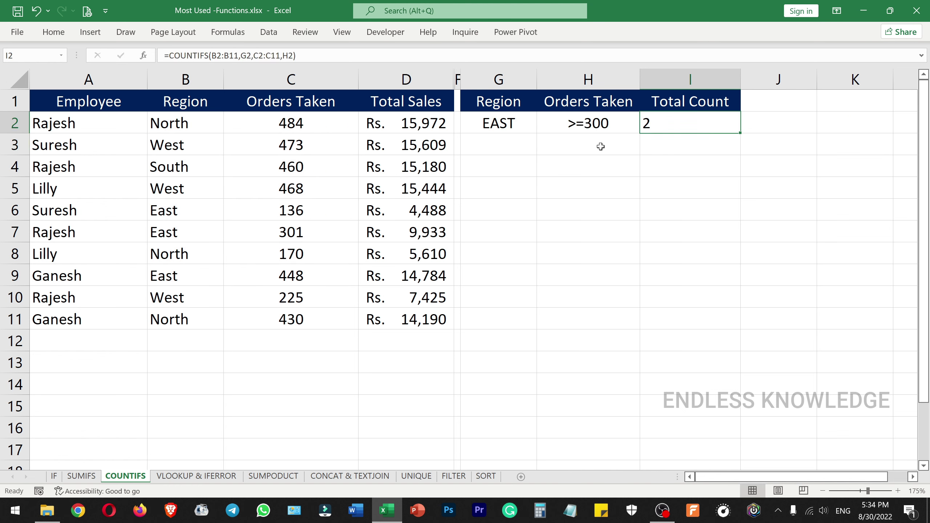
Check the COUNTIFS result against the East region entries in B6:C7 and B9:C9.
left_click_drag(185, 214, 276, 234)
left_click_drag(196, 276, 263, 278)
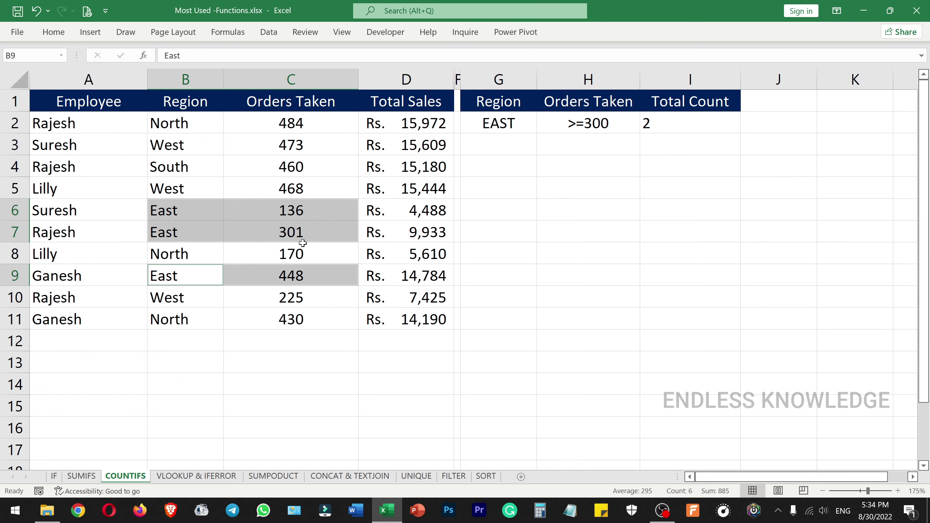
left_click(685, 114)
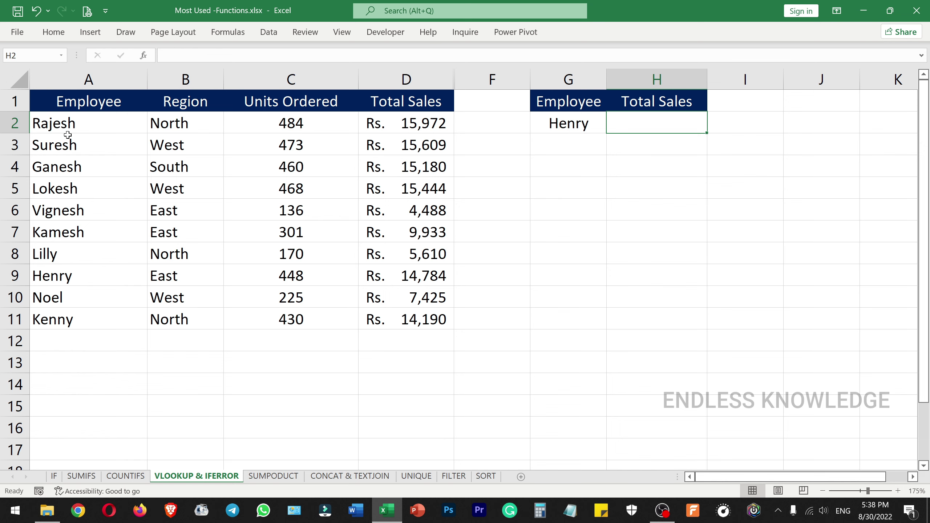
Examine the employee sales table A1:D11 and the lookup cells G2 and H2 on the VLOOKUP & IFERROR sheet.
left_click_drag(55, 98, 398, 324)
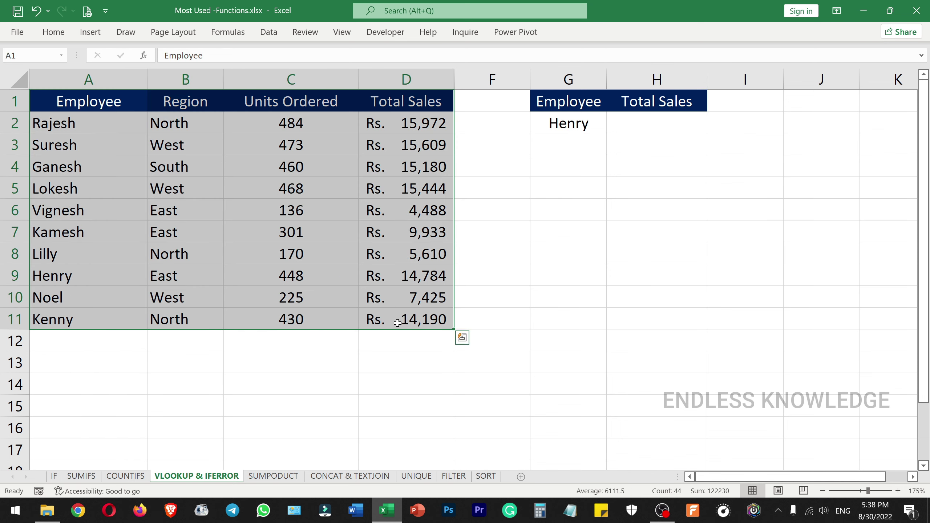
left_click(512, 290)
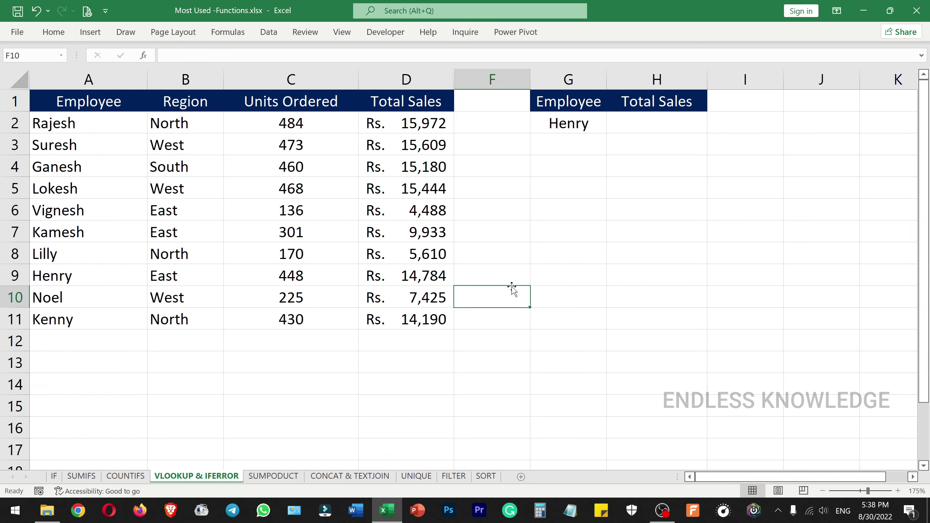
left_click(660, 123)
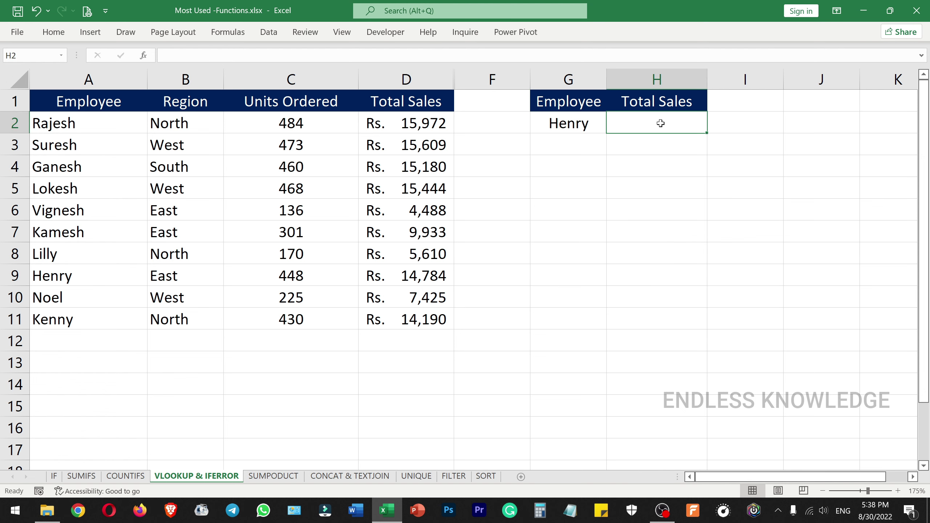
left_click_drag(55, 104, 369, 318)
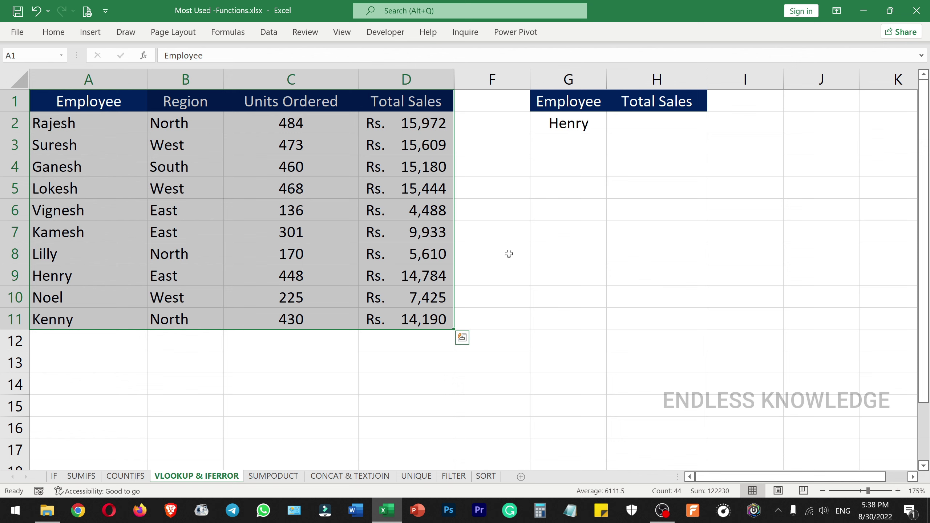
left_click(561, 218)
left_click(581, 124)
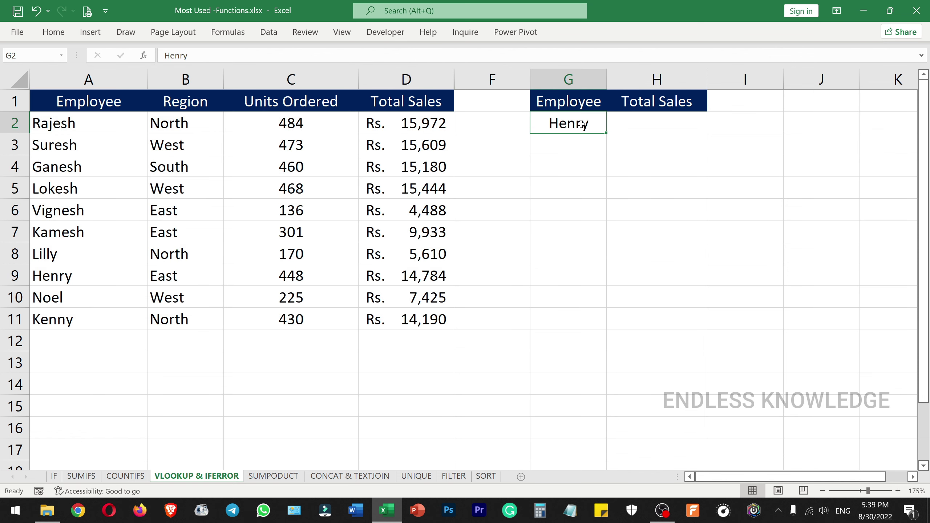
left_click(661, 129)
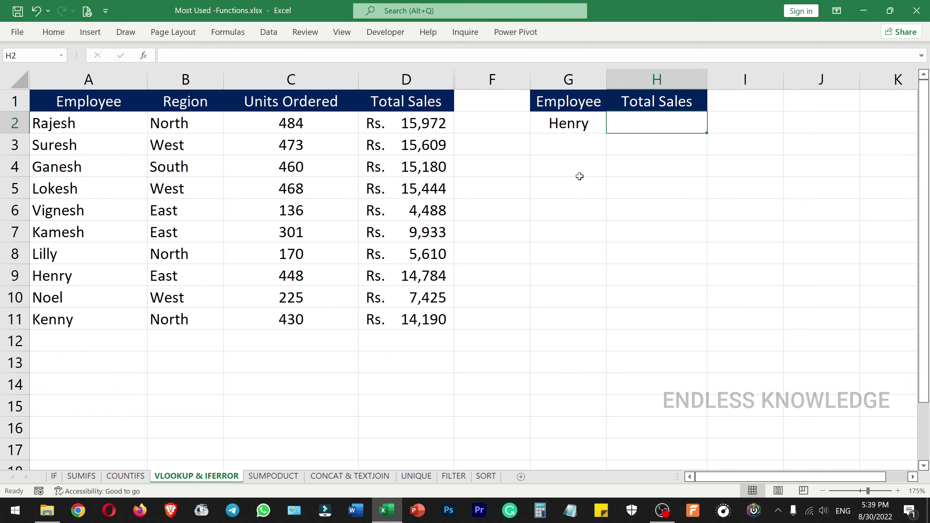
left_click(589, 125)
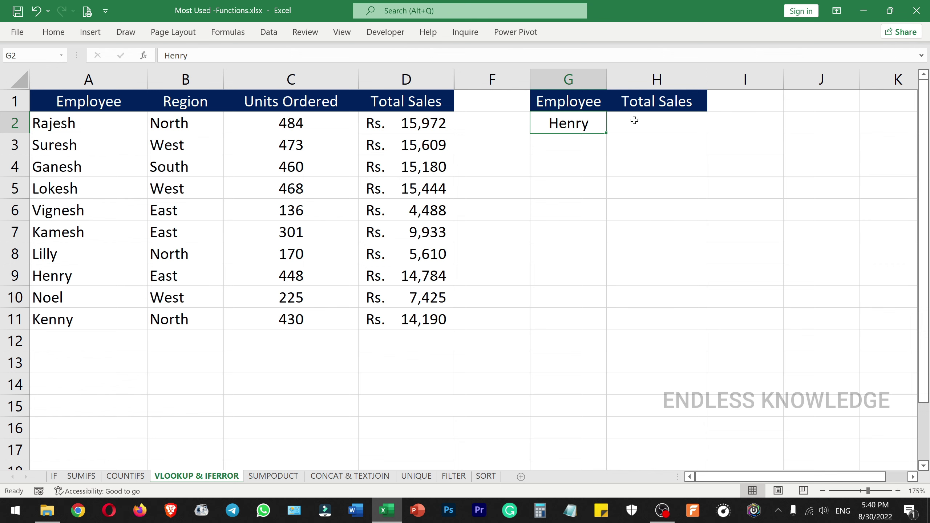
Start a VLOOKUP formula in H2 under Total Sales with the employee cell G2 as the lookup value.
left_click(646, 121)
type("=vlook")
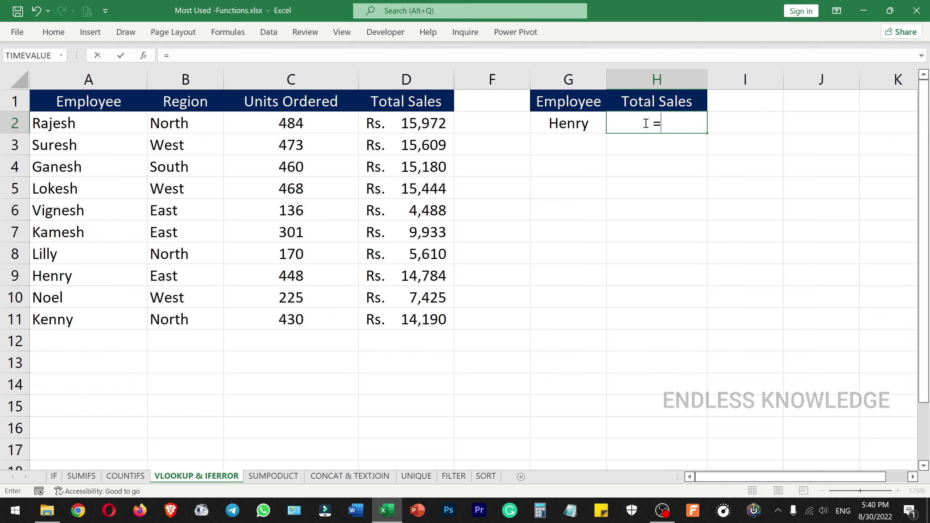
key("Tab")
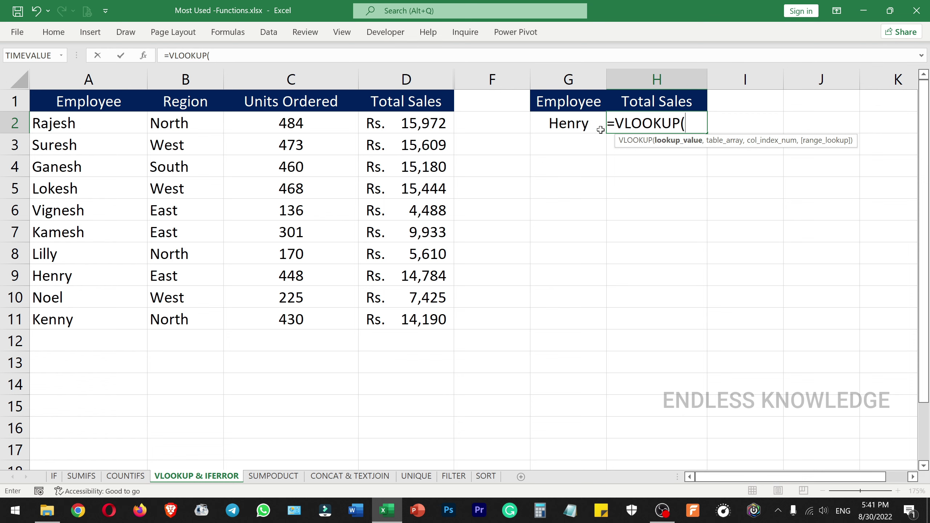
left_click(585, 118)
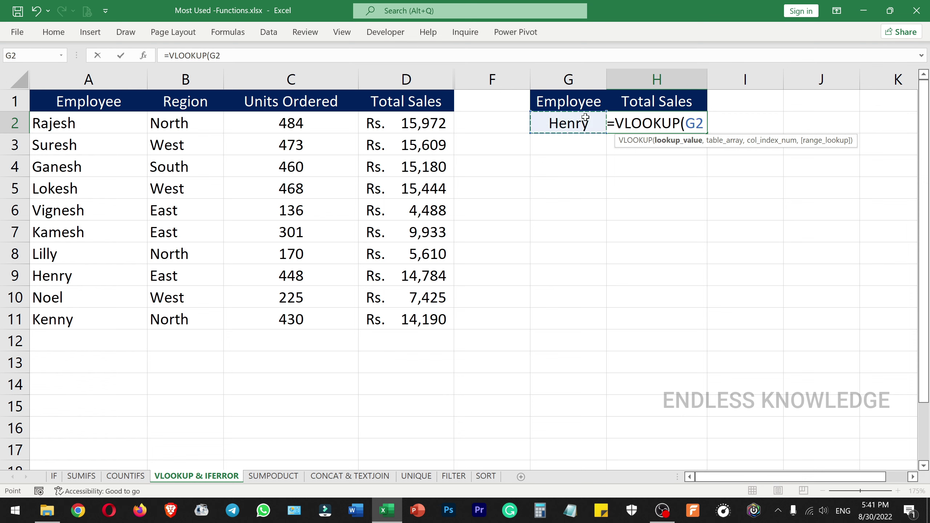
type(",")
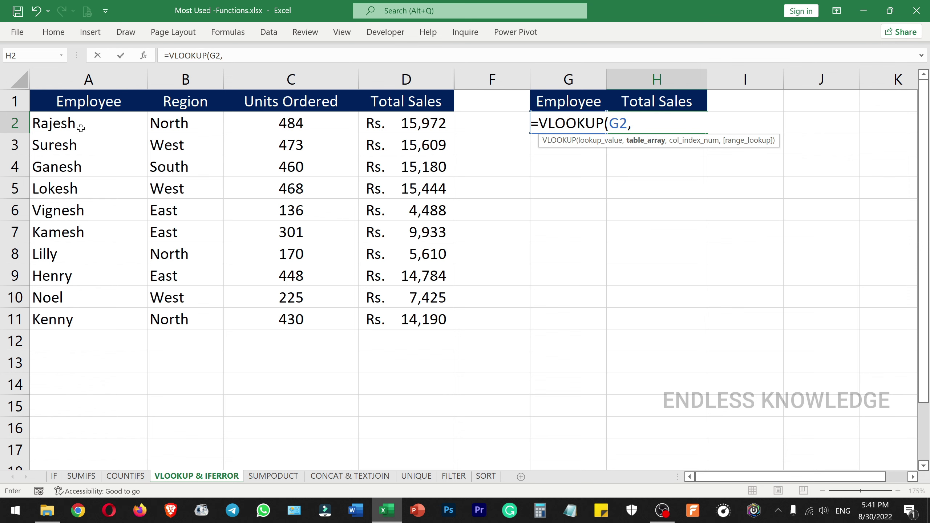
Complete the VLOOKUP formula in H2 with table array A2:D11, column index 4 and exact match FALSE.
left_click_drag(81, 125, 419, 316)
type(",")
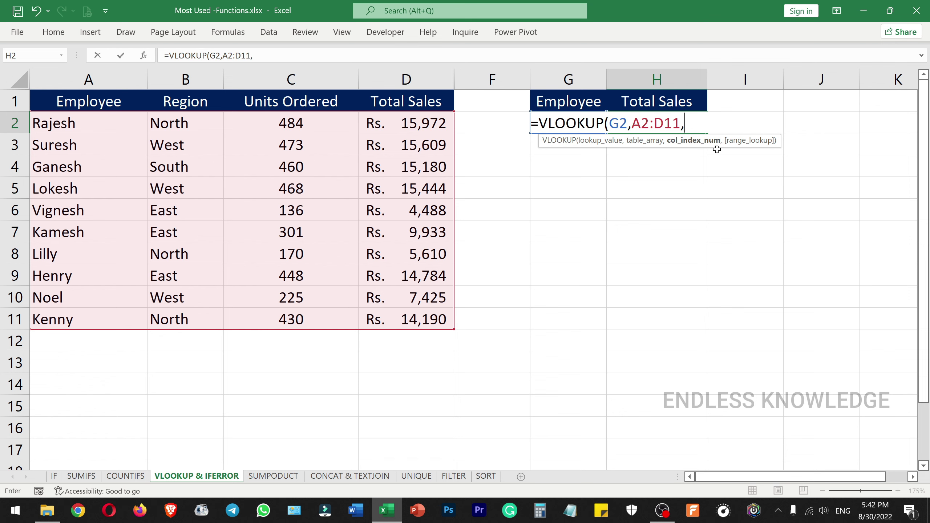
type("4,")
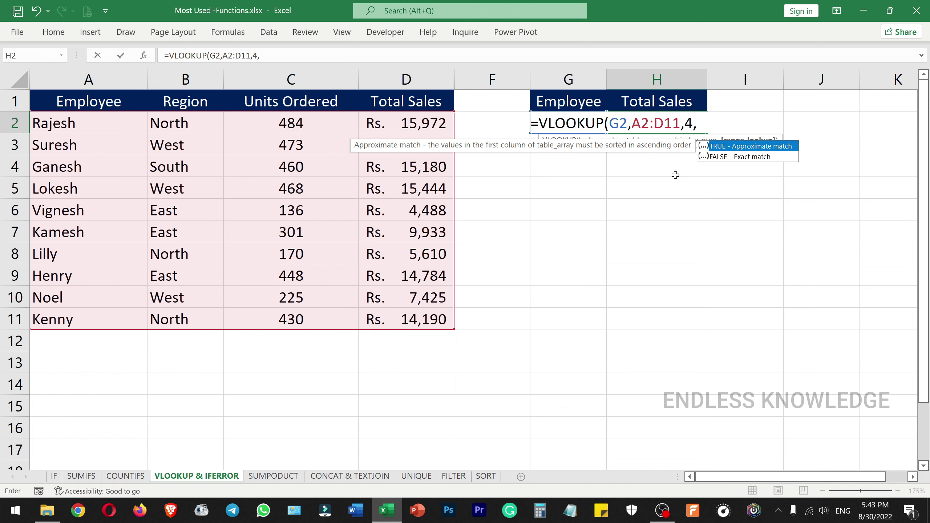
key("Down")
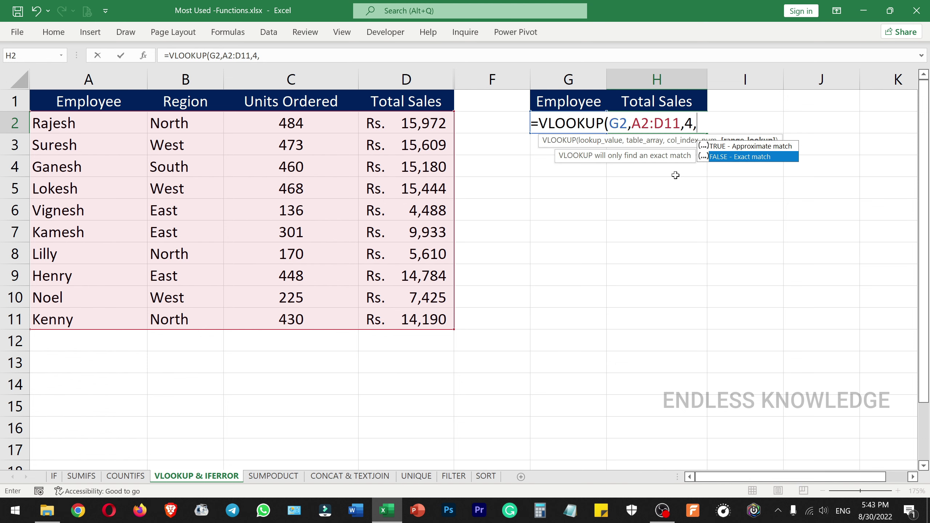
key("Tab")
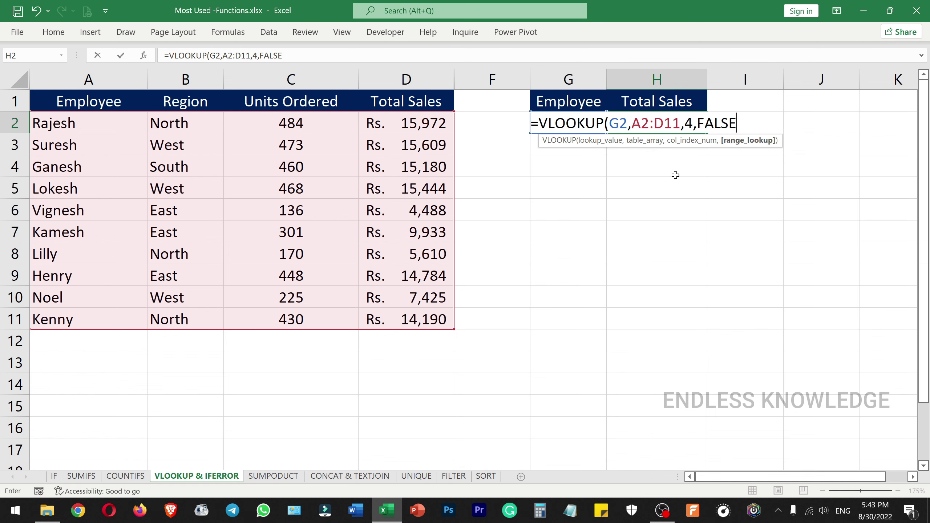
type(")")
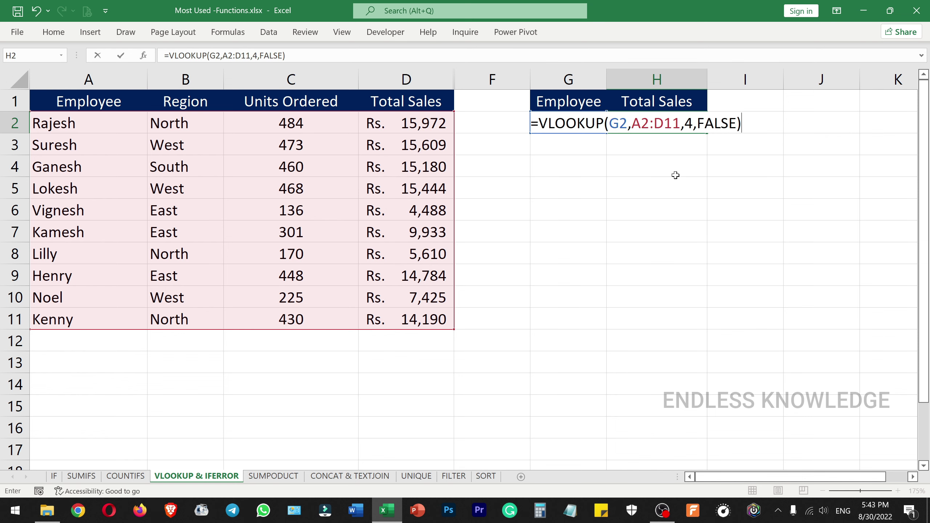
key("Return")
Compare the lookup result in H2 with the matching employee's Total Sales in D9.
left_click(562, 119)
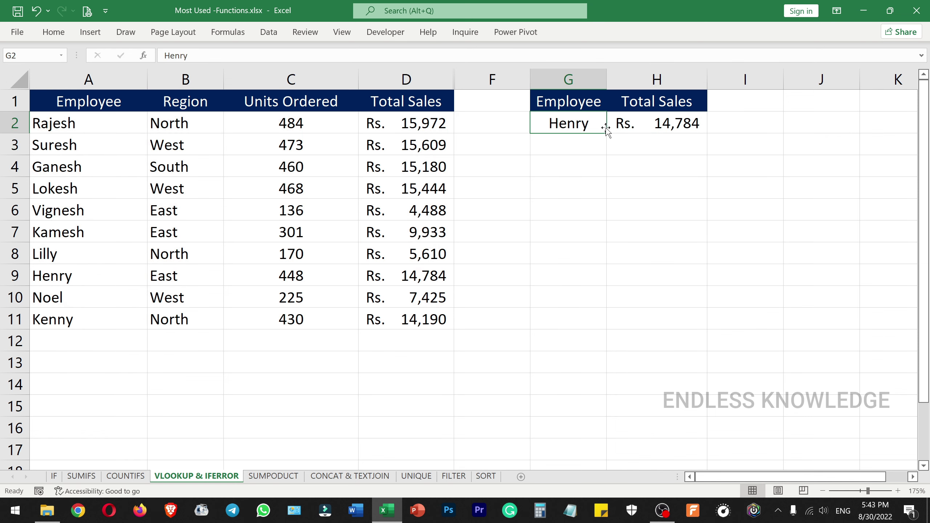
left_click(657, 127)
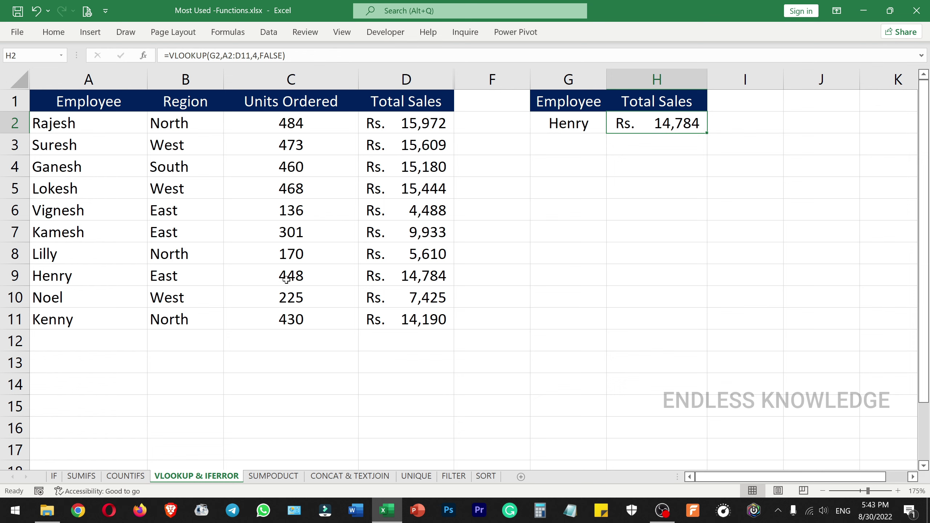
left_click(417, 281)
Test the lookup by entering the employee name from A8 in G2, followed by the employee name from A10.
left_click(570, 129)
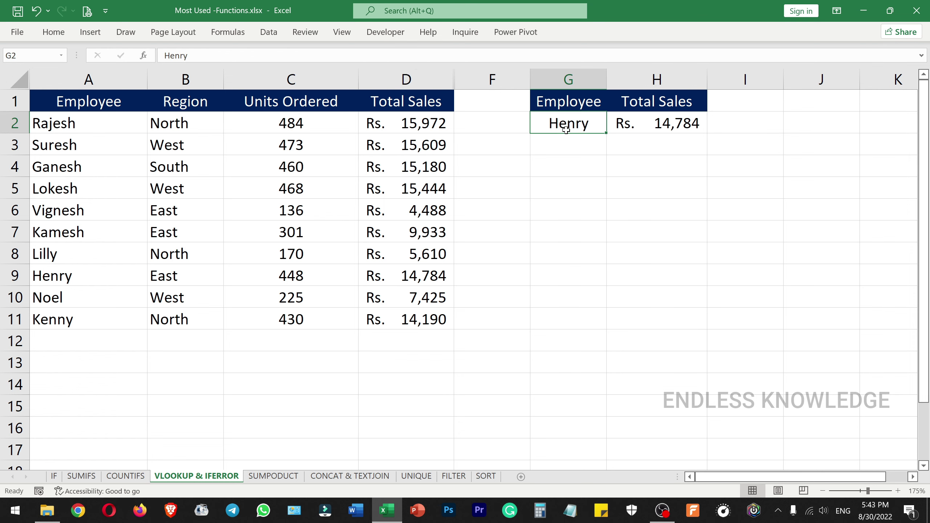
type("Lill")
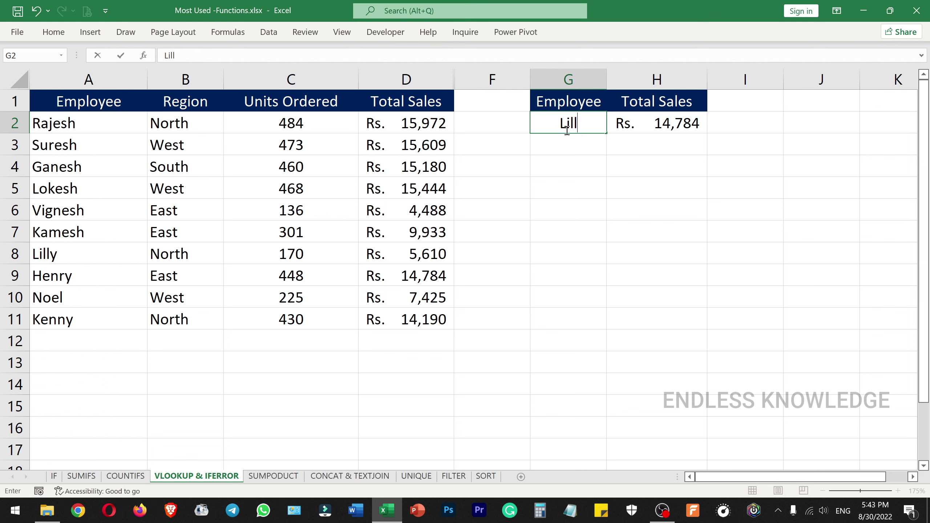
type("y")
key("Return")
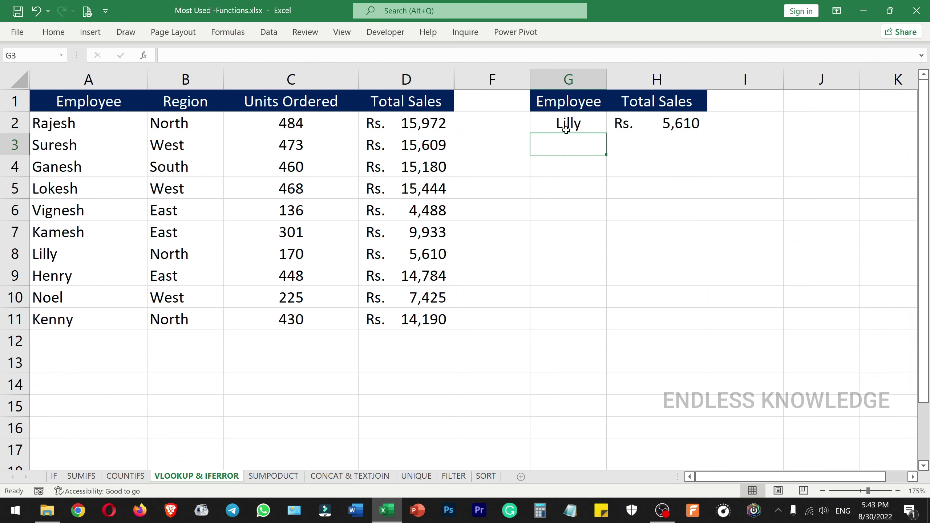
left_click(566, 130)
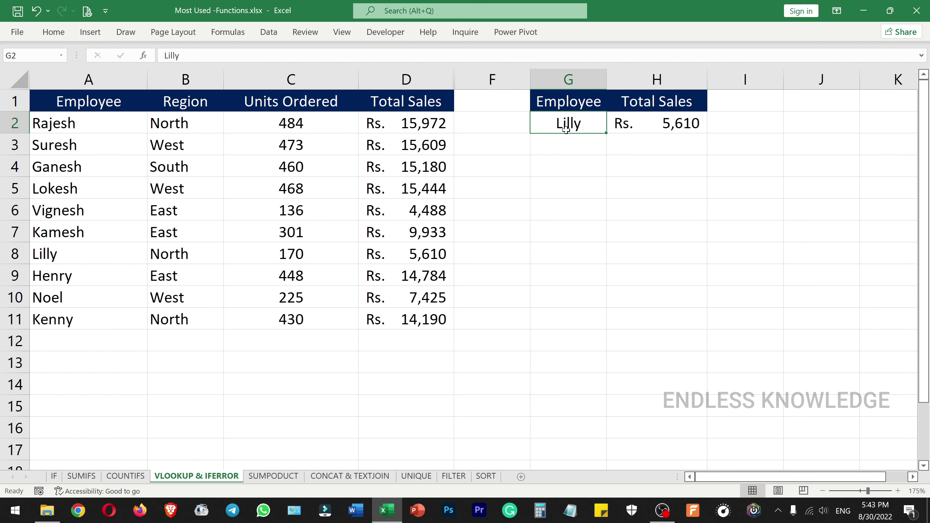
type("Noel")
key("Return")
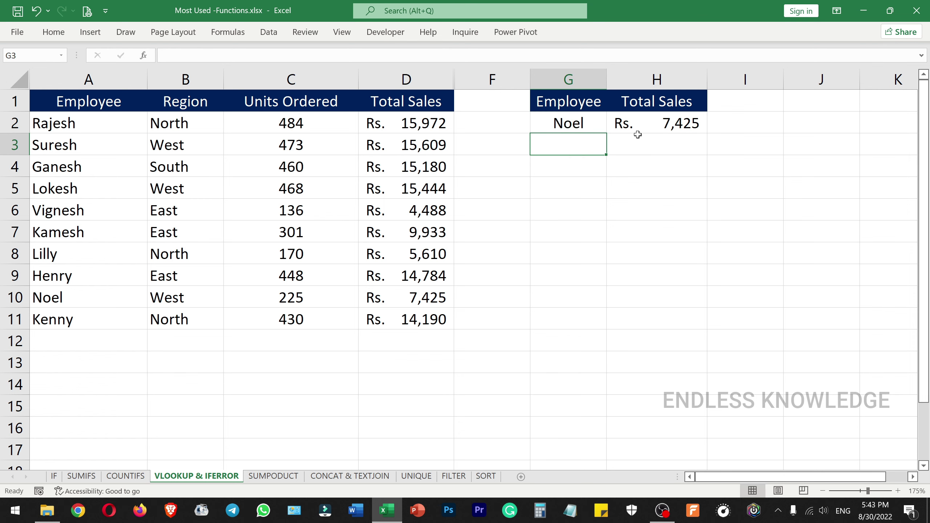
Replace the name in G2 with an employee name that is missing from the table.
left_click(595, 129)
type("George")
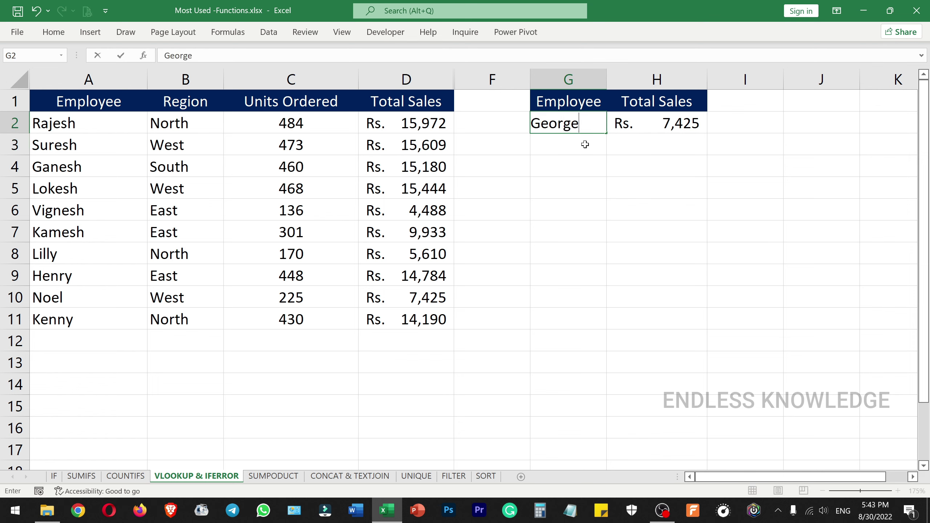
key("Return")
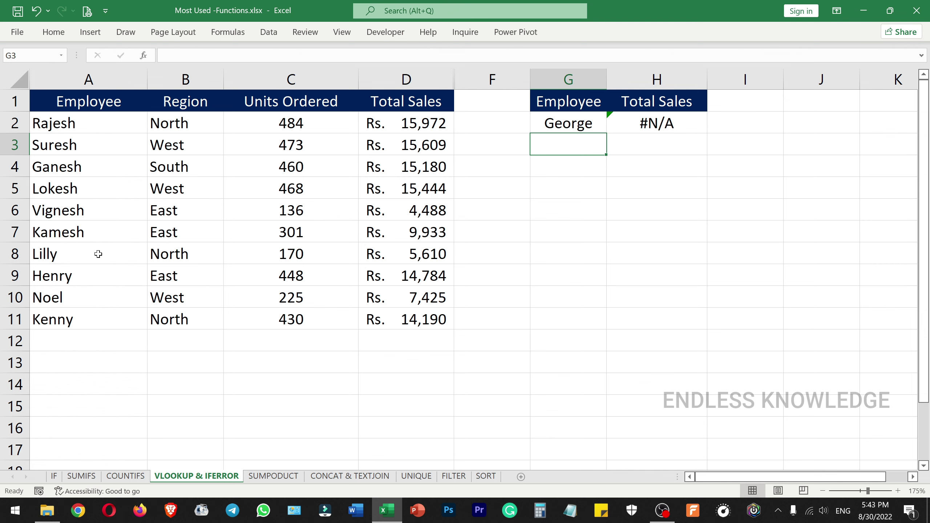
Copy the VLOOKUP expression in H2 without its equals sign and delete it from the formula.
left_click(679, 124)
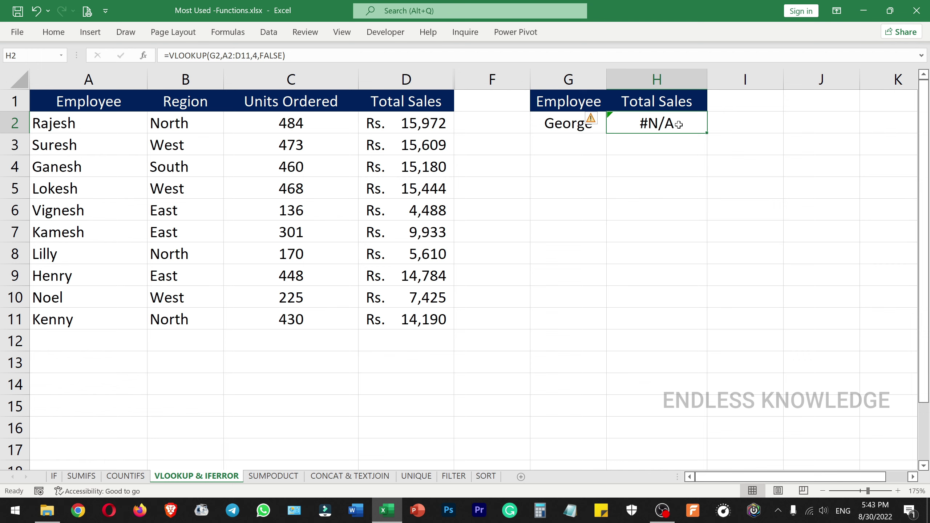
double_click(679, 124)
left_click(540, 123)
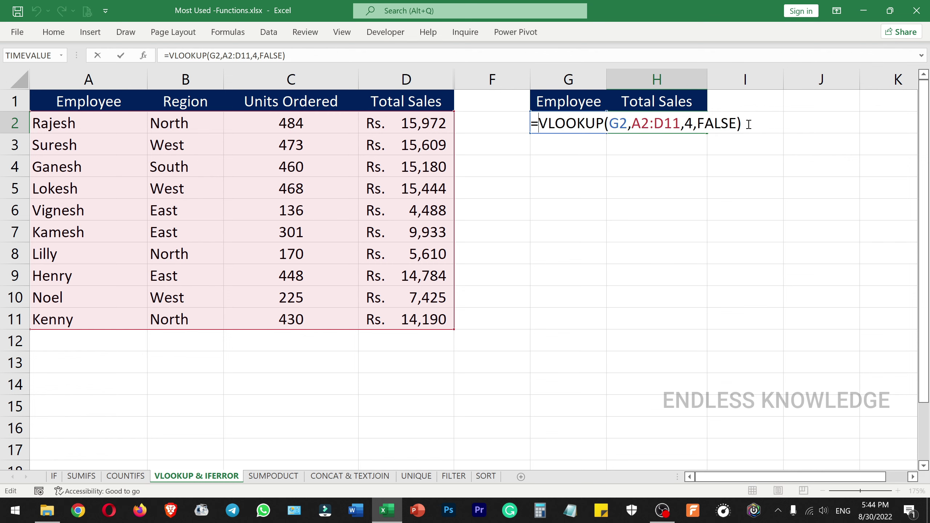
left_click_drag(749, 124, 540, 127)
key("ctrl+c")
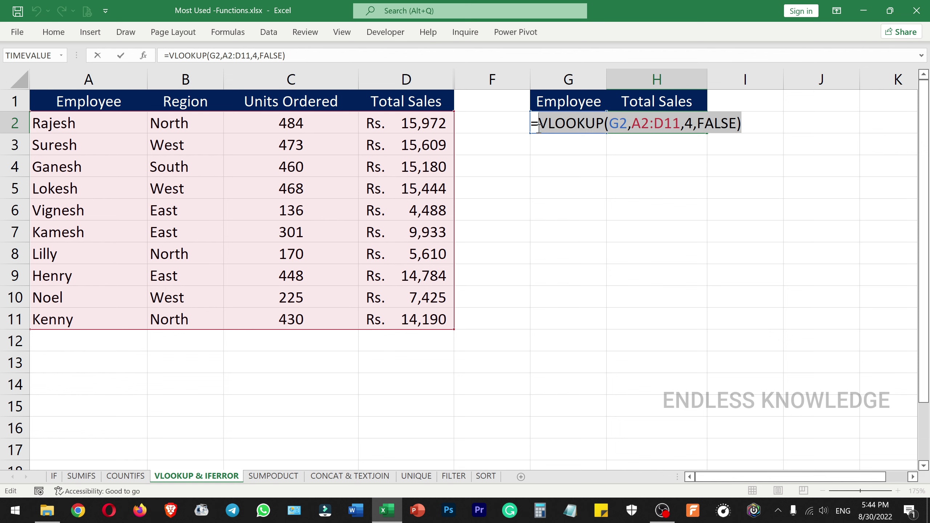
key("BackSpace")
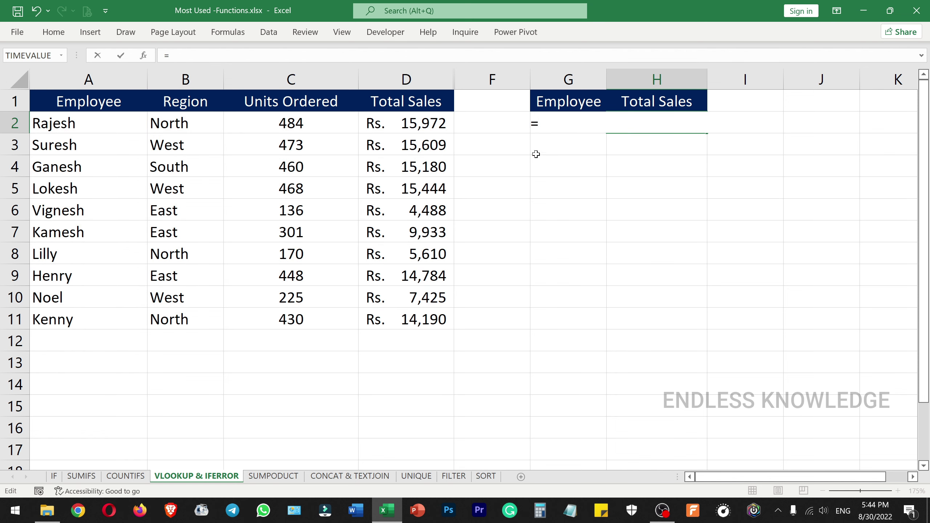
Add the IFERROR function in H2 and paste the copied VLOOKUP expression as its value argument.
type("iferr")
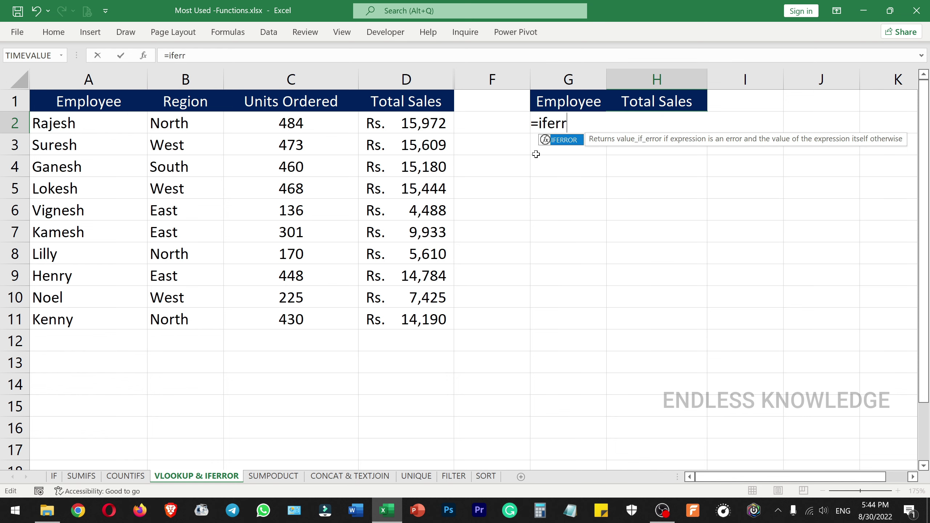
key("Tab")
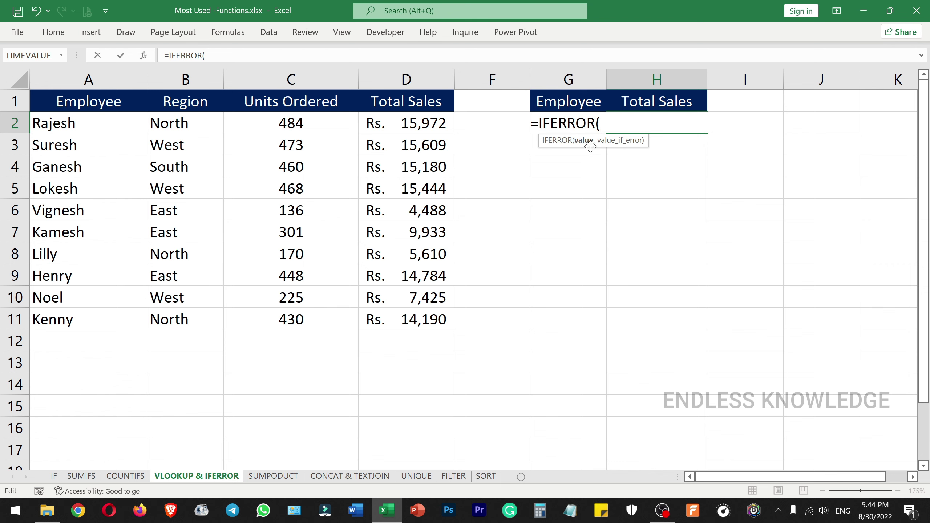
type(",")
key("BackSpace")
key("ctrl+v")
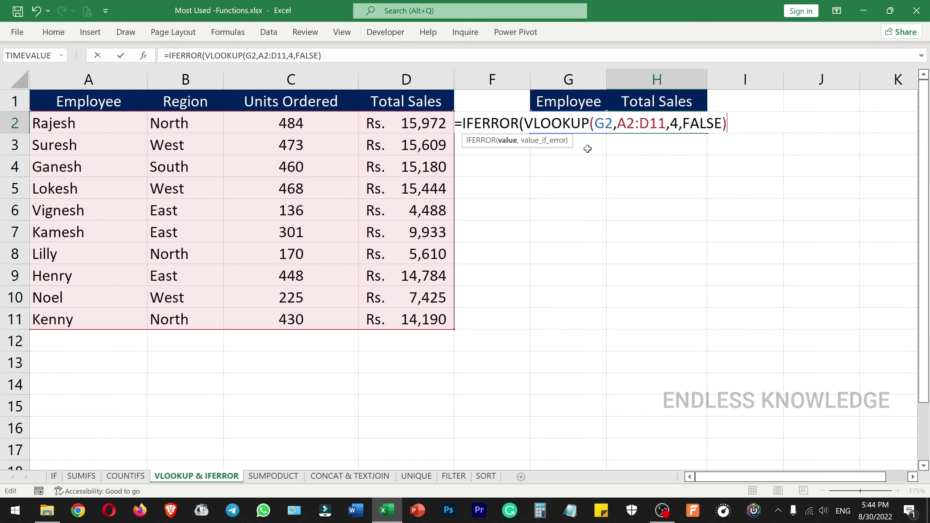
Set the IFERROR fallback value in H2 to "Nothing Found" and complete the formula.
type(",")
type("\"o")
key("BackSpace")
type("Nothio")
key("BackSpace")
key("BackSpace")
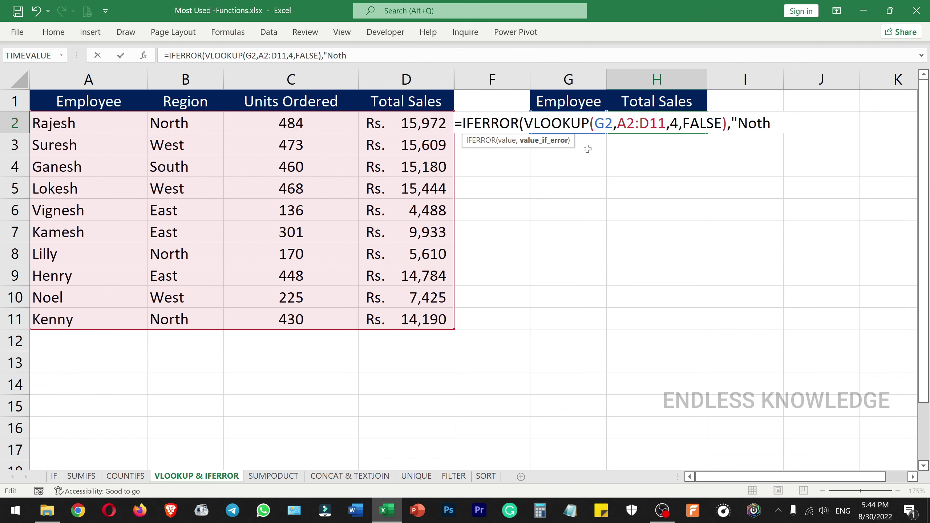
type("ing Found\"")
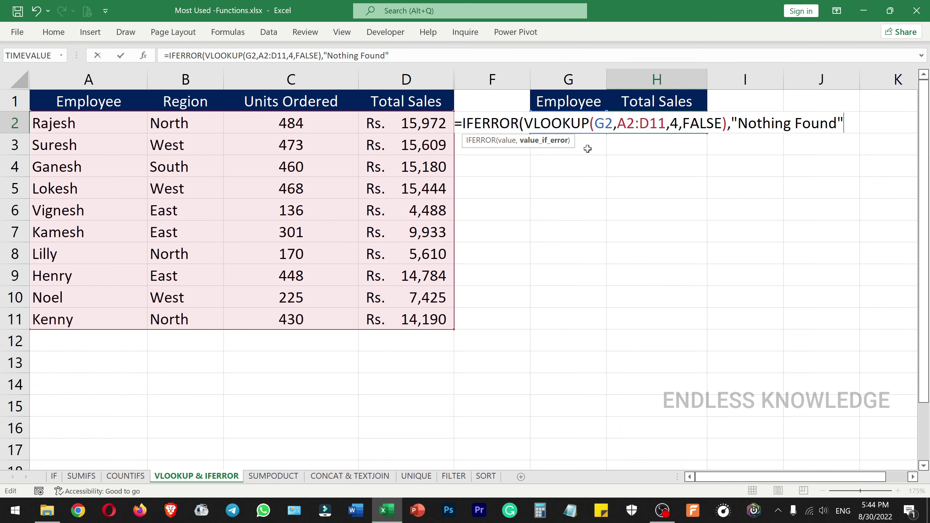
type(")")
key("Return")
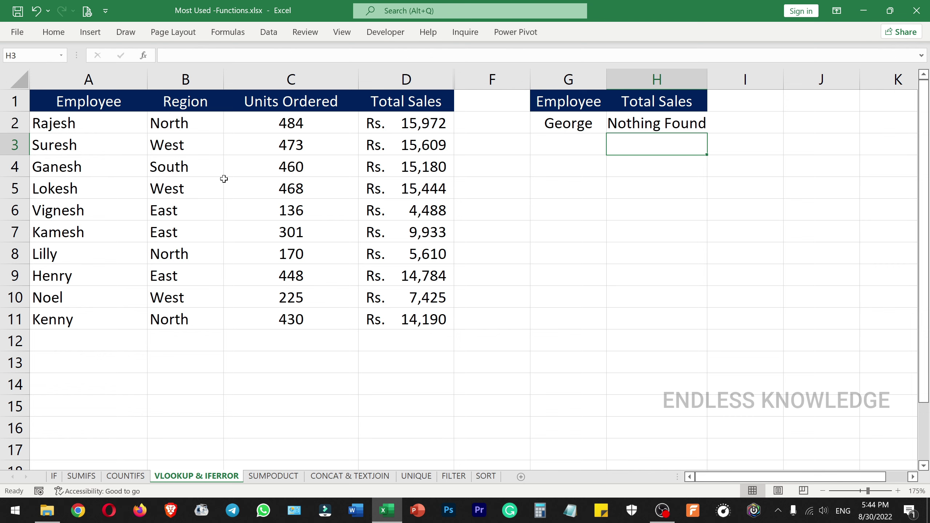
Widen column H slightly so the Total Sales result fits comfortably.
left_click(650, 128)
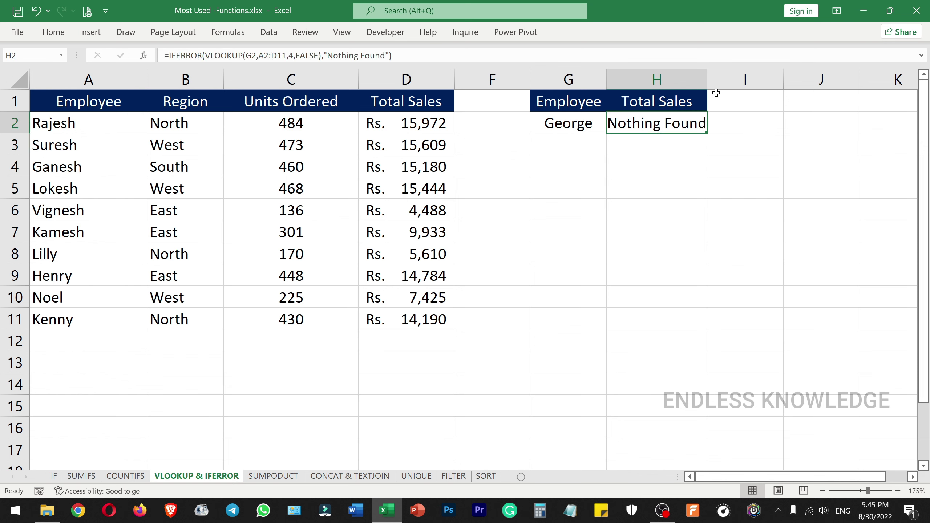
left_click_drag(707, 78, 726, 79)
left_click(673, 146)
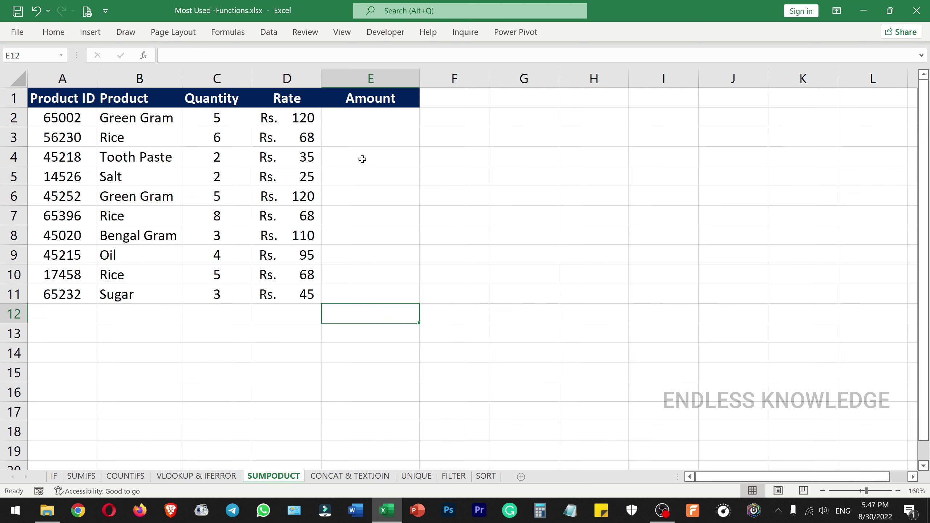
Calculate the Amount column by multiplying D2 by C2 in E2 and filling the formula down to E11.
left_click(362, 119)
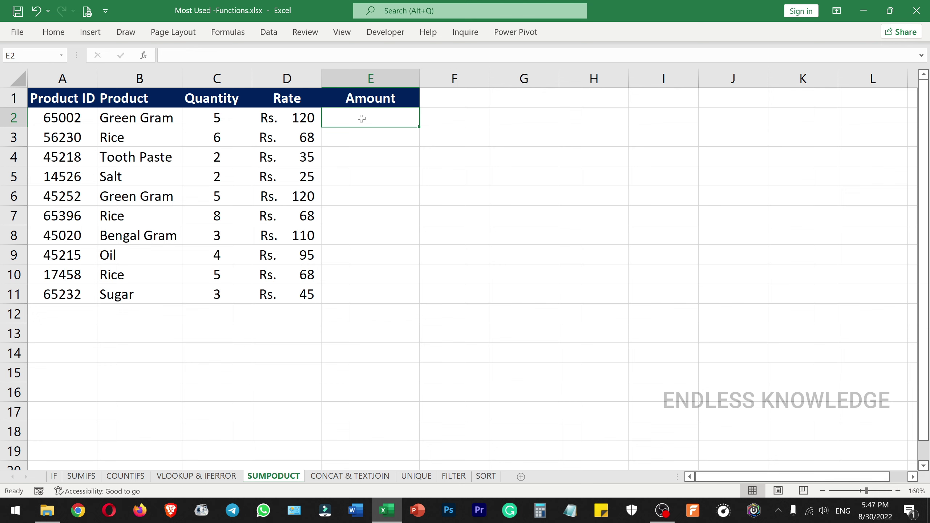
type("=")
left_click(303, 118)
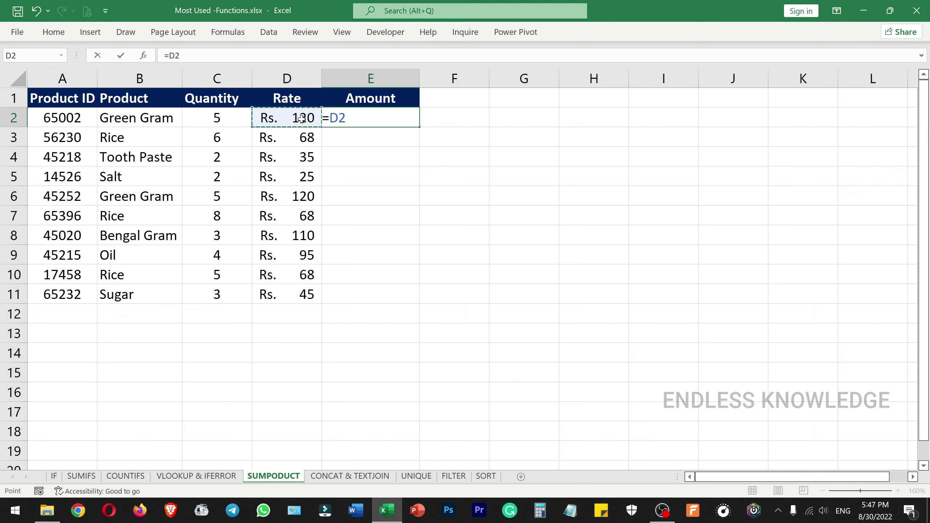
type("*")
left_click(238, 116)
key("Return")
left_click(388, 117)
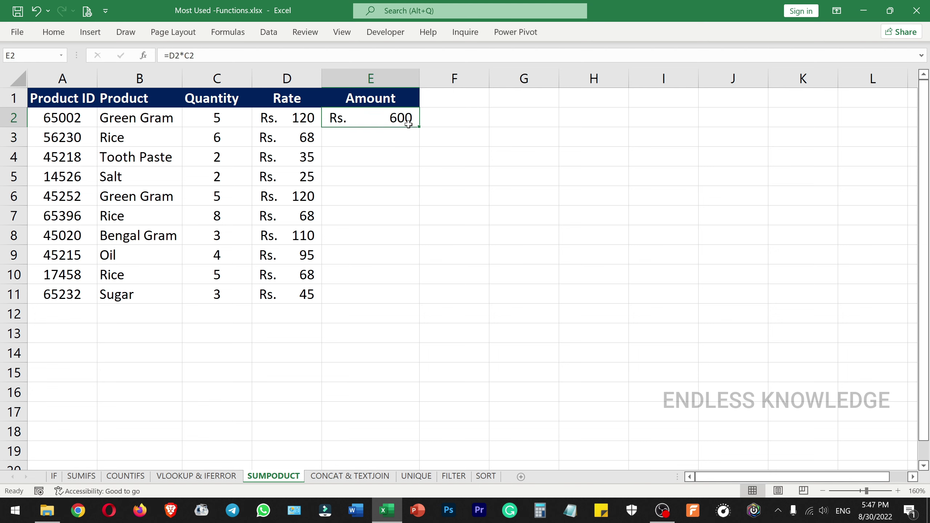
left_click_drag(418, 127, 392, 297)
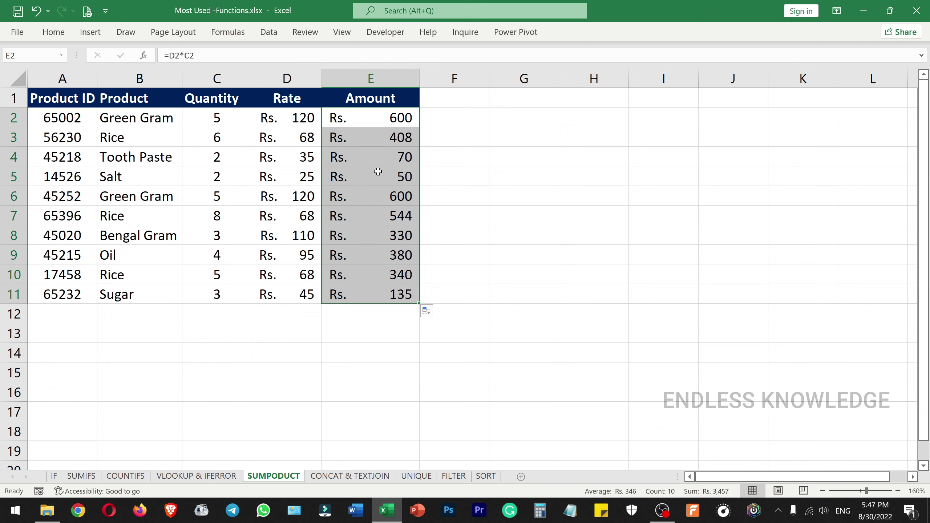
Total the Amount column in E12 with AutoSum, and undo the total, the fill and the E2 formula.
key("alt+equal")
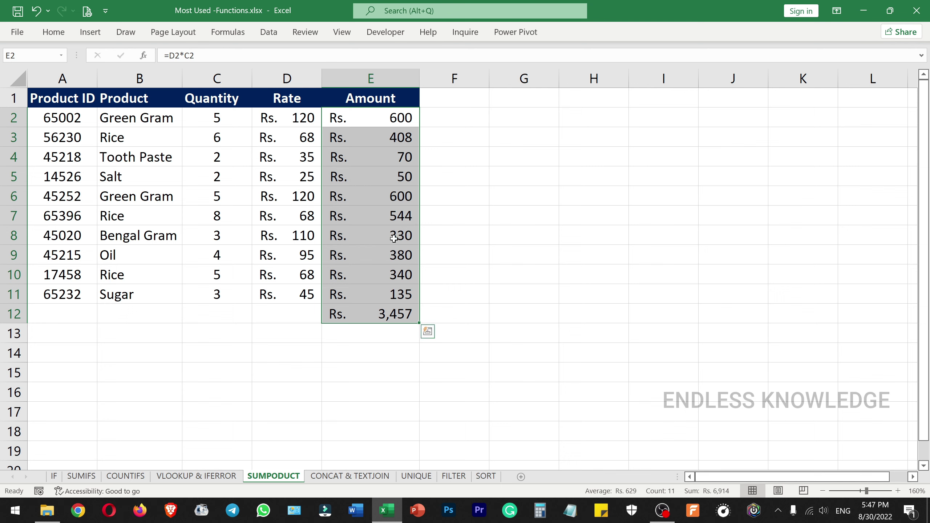
key("ctrl+z")
key("ctrl+z")
key("ctrl+z")
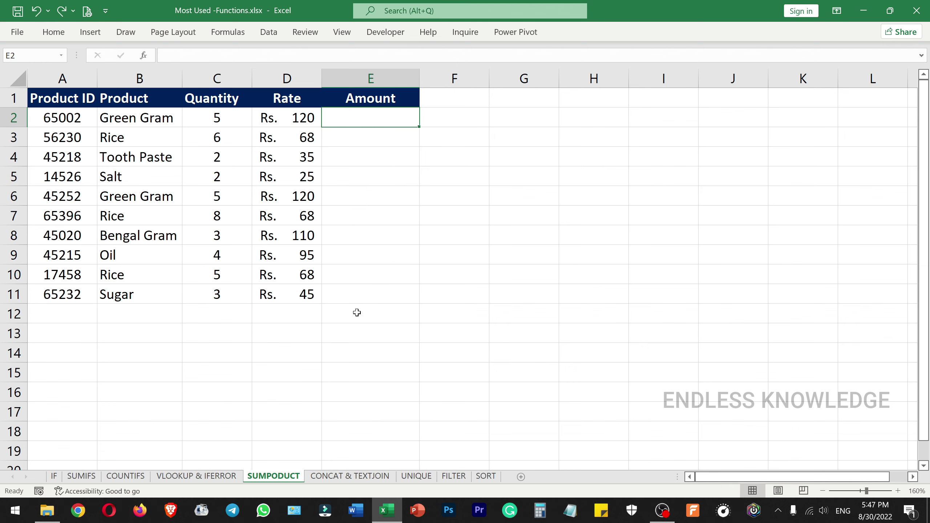
Calculate the total amount in E12 with SUMPRODUCT, using quantities C2:C11 and rates D2:D11.
left_click(328, 316)
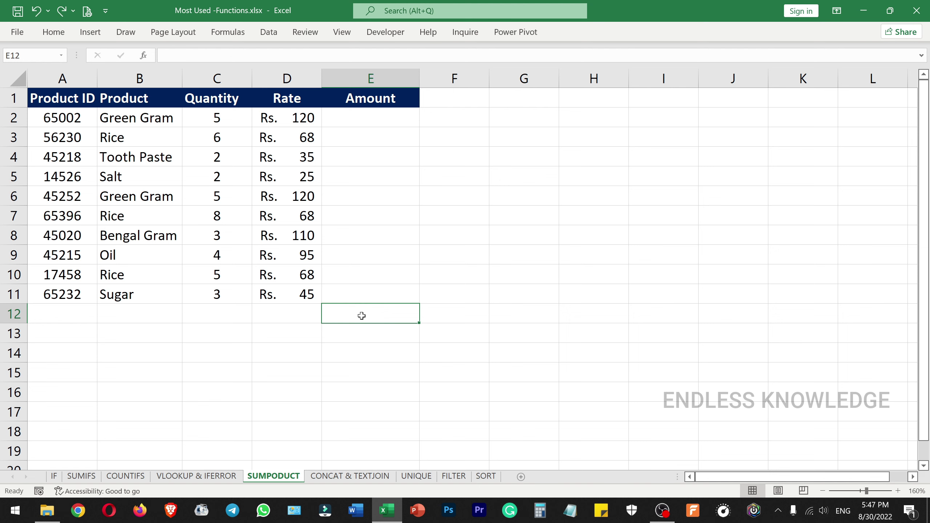
type("=sum")
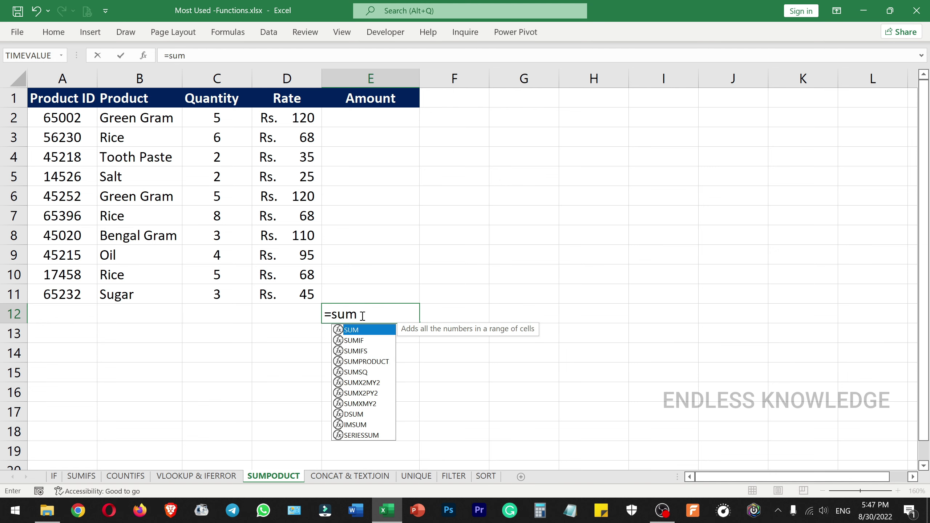
type("pr")
key("Tab")
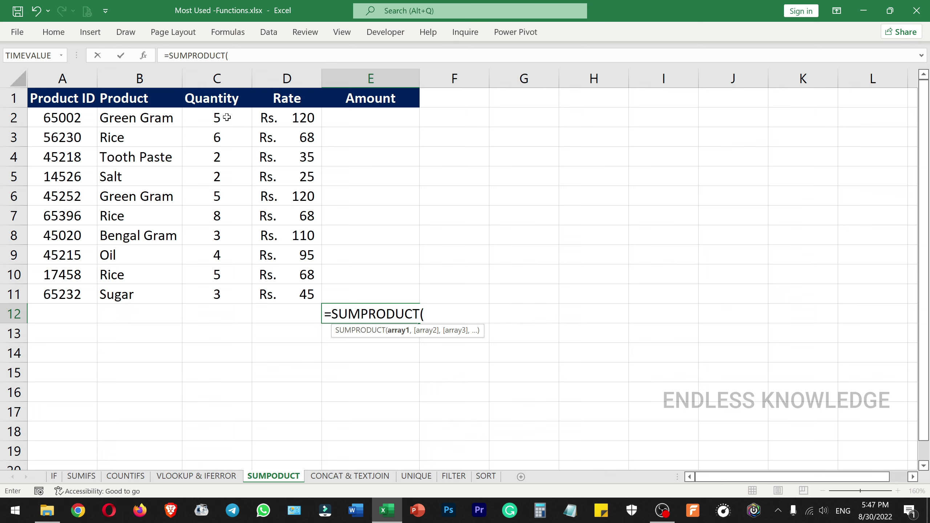
left_click_drag(226, 119, 234, 297)
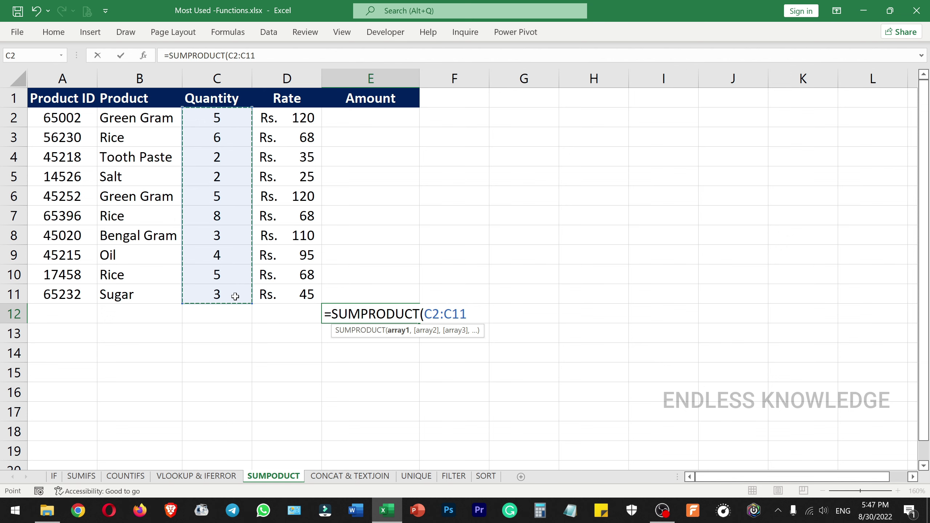
type(",")
left_click_drag(305, 117, 297, 302)
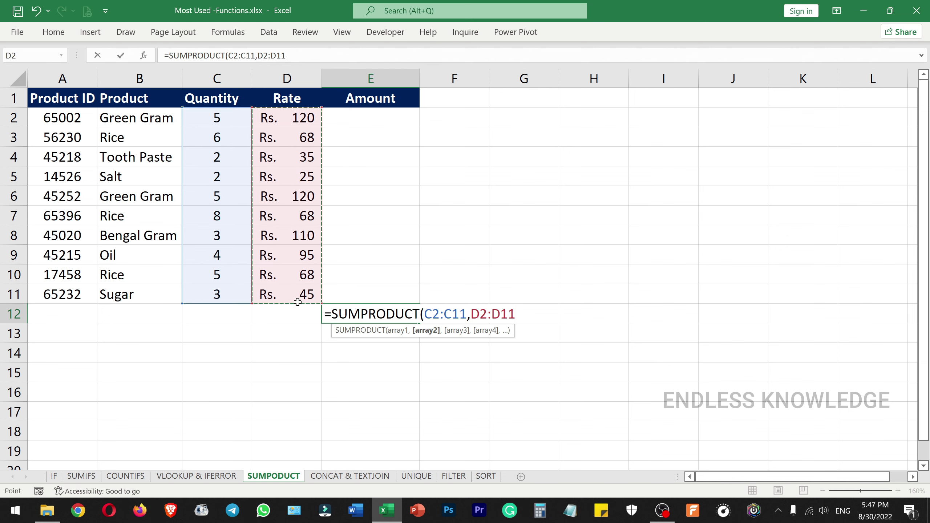
type(")")
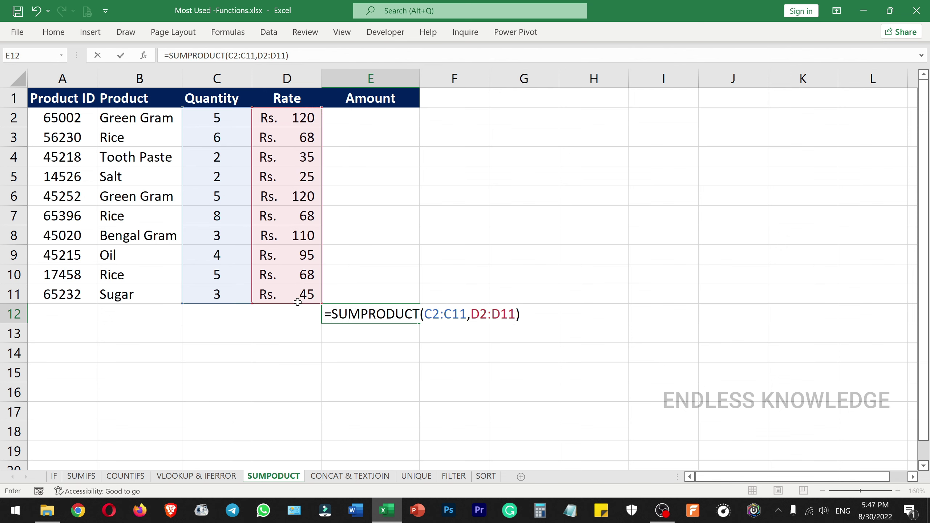
key("Return")
left_click(378, 310)
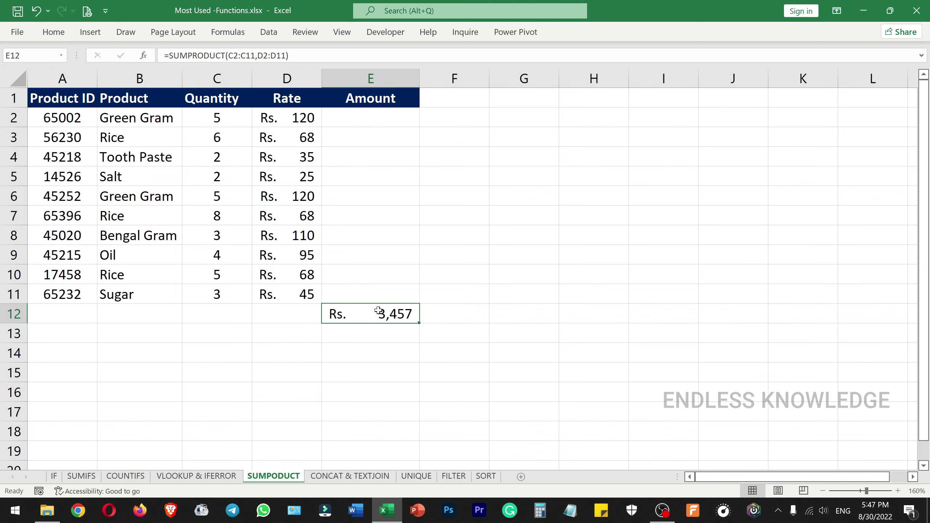
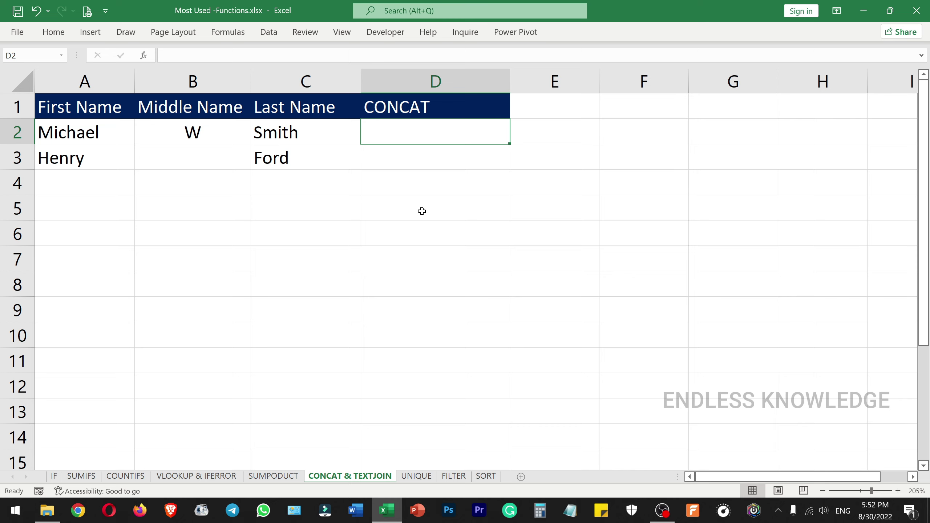
Start a CONCATENATE formula in D2 under the CONCAT header.
left_click(105, 136)
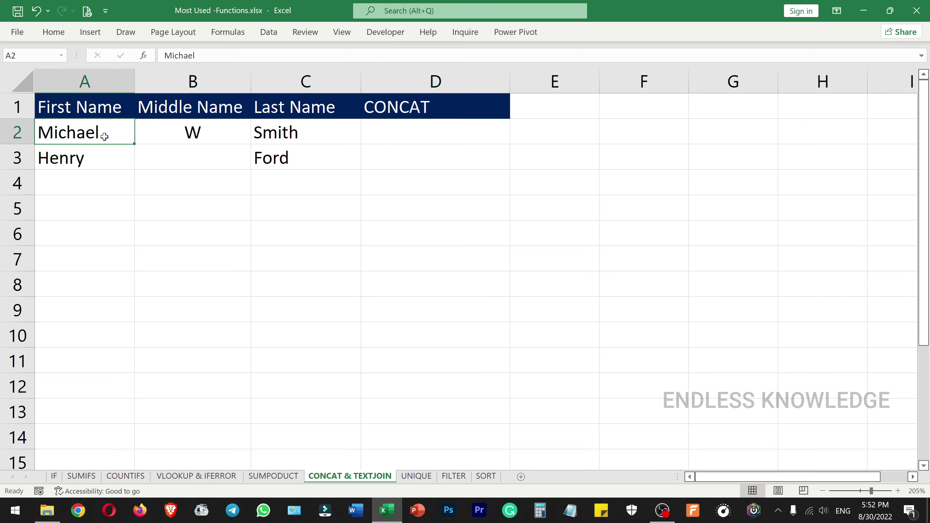
left_click(194, 134)
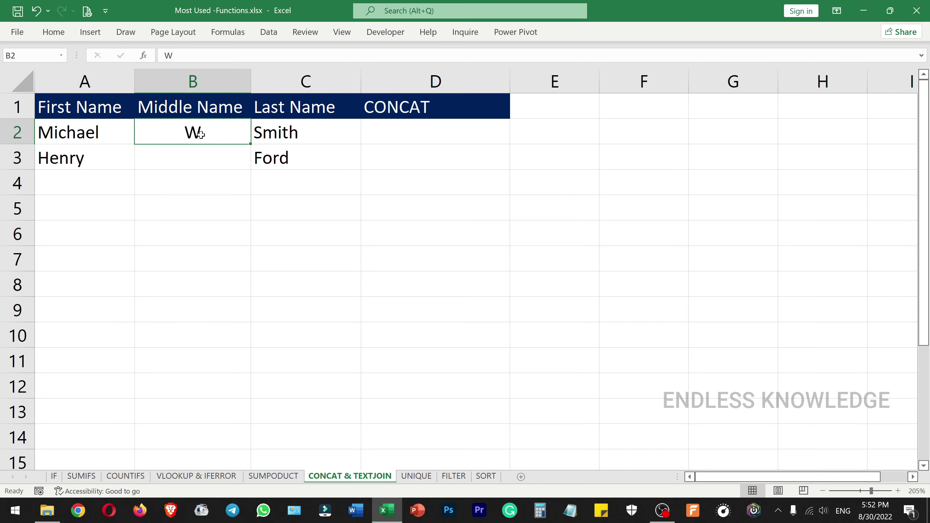
left_click(385, 141)
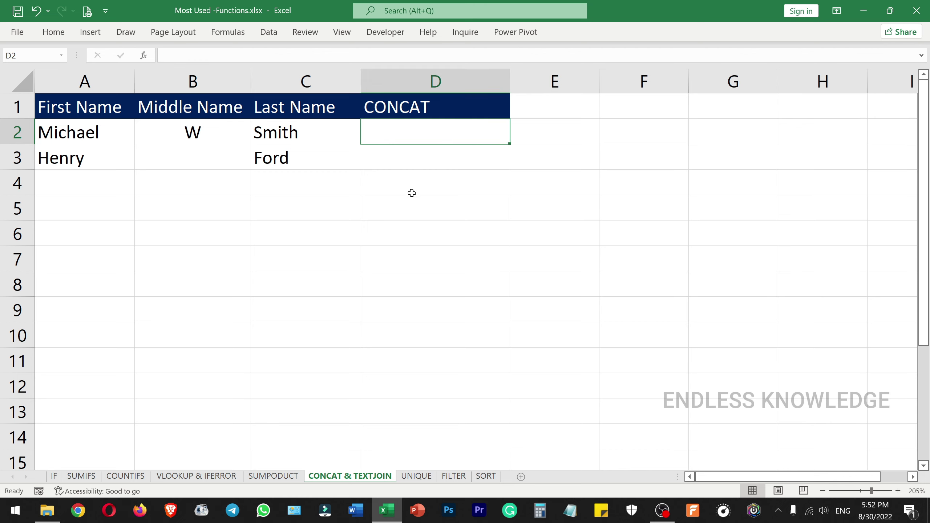
type("=con")
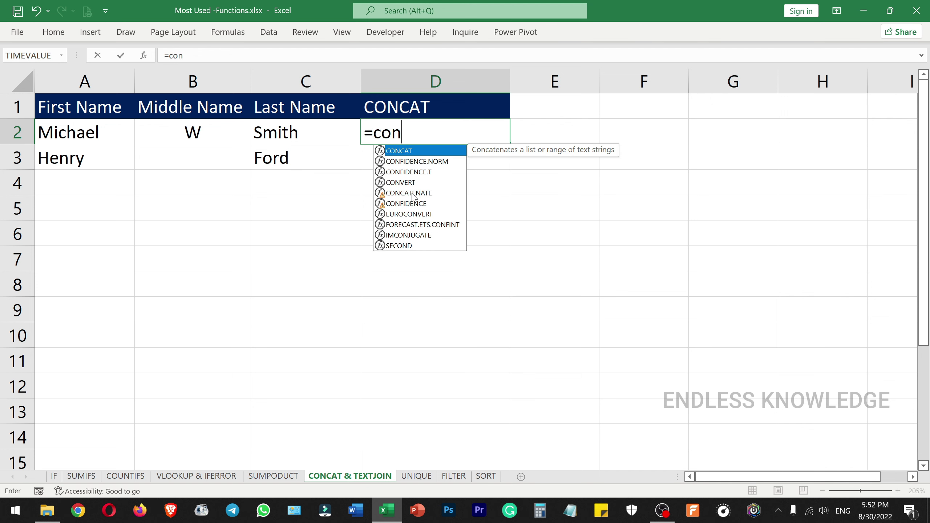
key("Down")
key("Down")
key("Down")
key("Down")
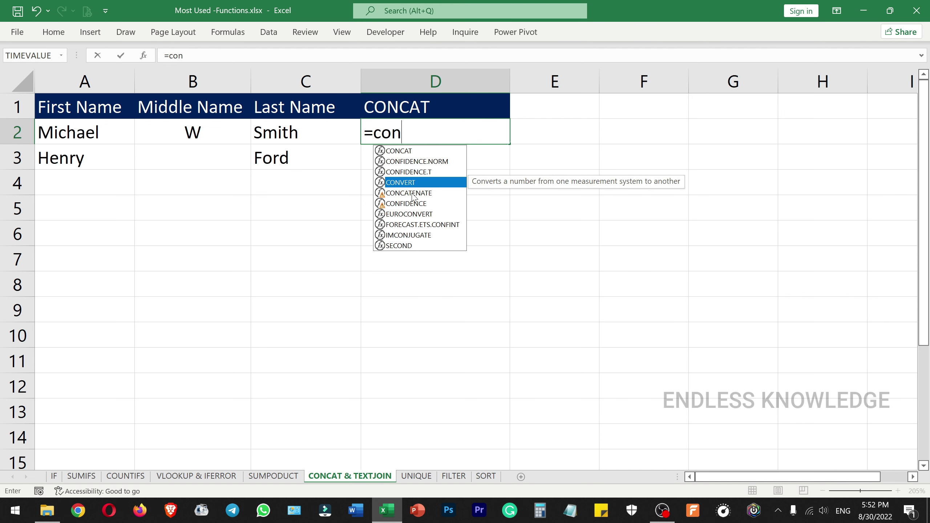
key("Tab")
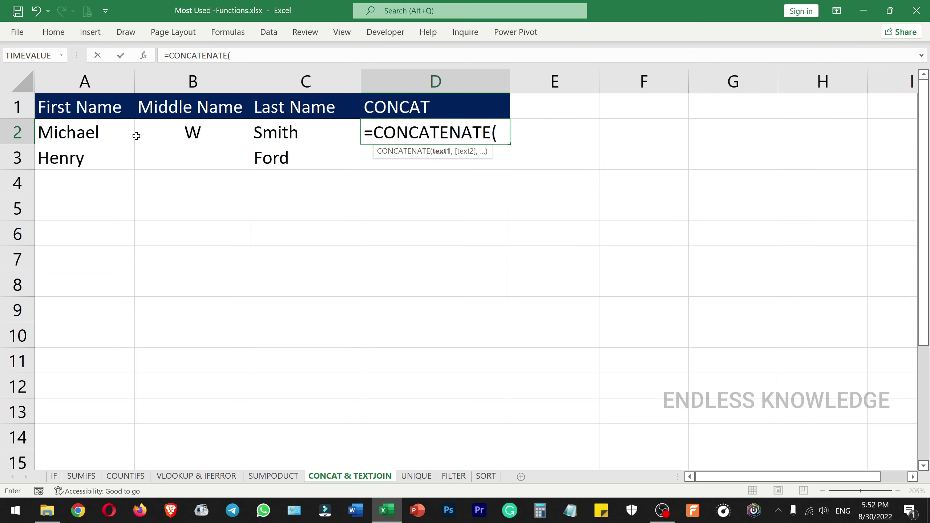
Join A2, B2 and C2 as the CONCATENATE arguments and complete the formula.
left_click(123, 132)
type(",")
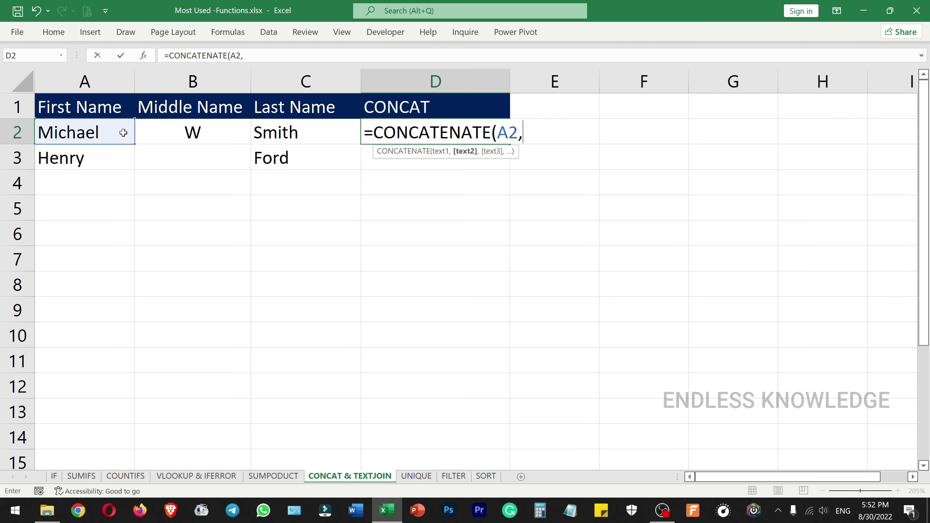
key("Left")
key("Left")
type(",")
key("Left")
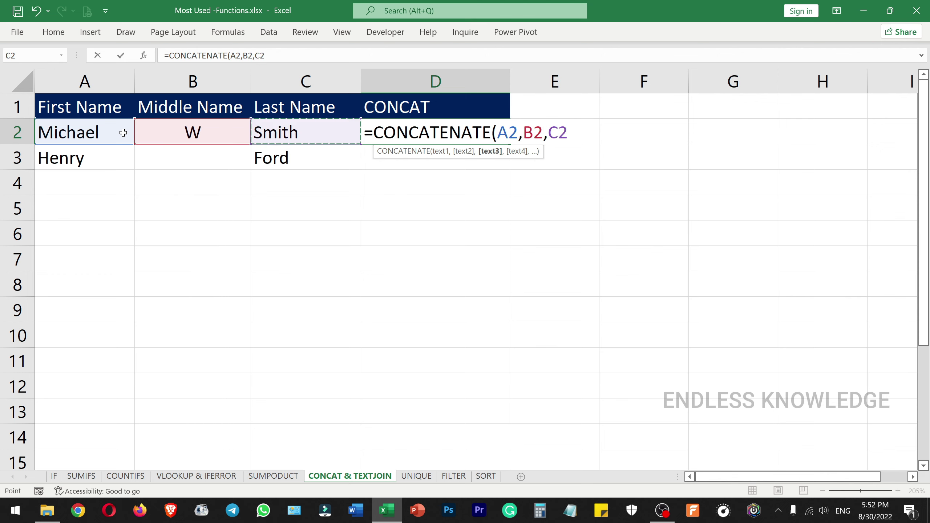
type(")")
key("Return")
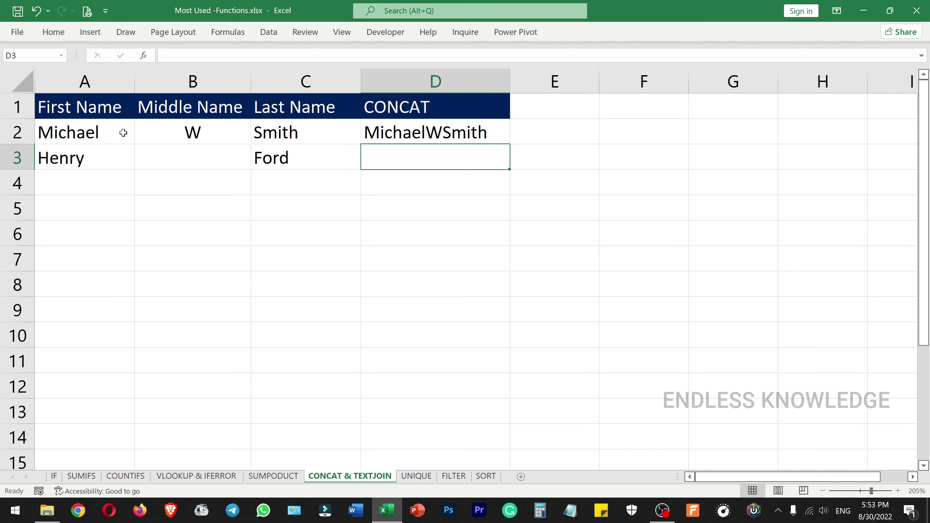
Replace the B2 and C2 arguments in the D2 formula with a quoted space followed by B2.
left_click(484, 134)
double_click(484, 134)
left_click_drag(568, 133, 527, 133)
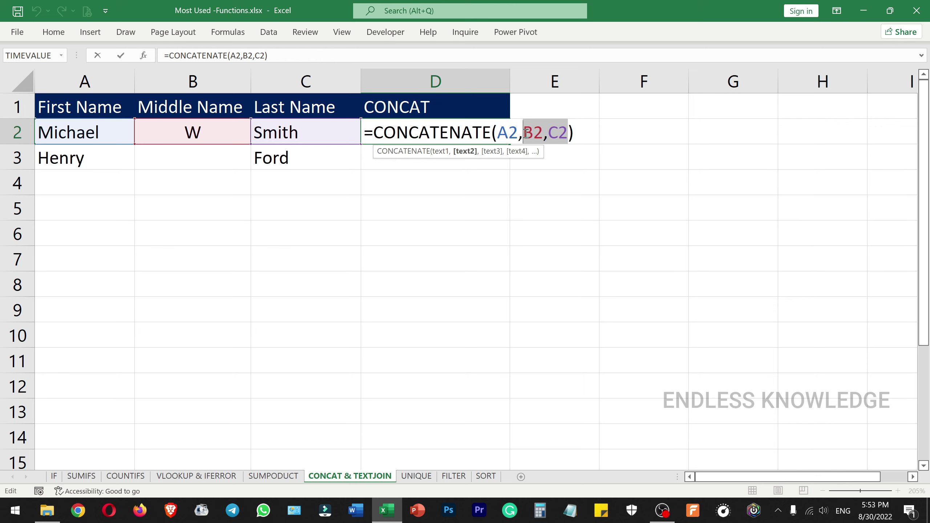
key("Delete")
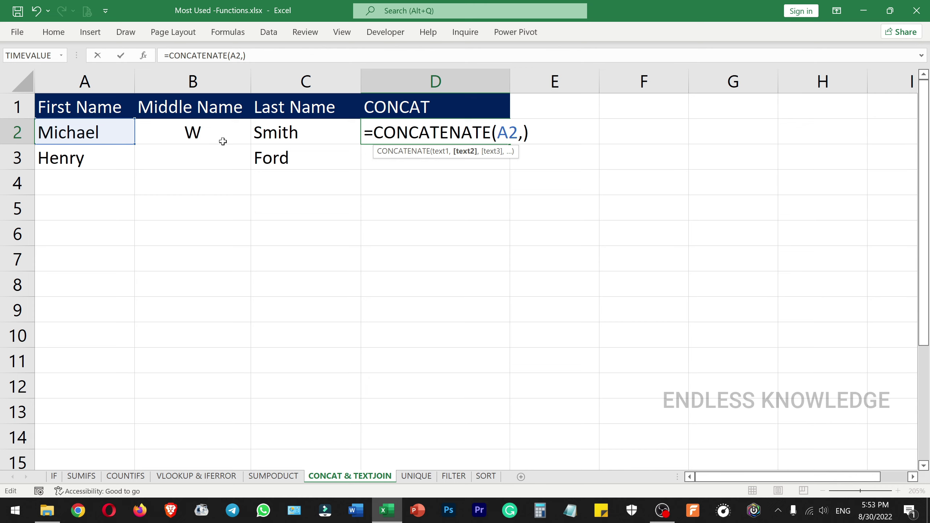
type("\"\"")
left_click(530, 130)
left_click(542, 132)
type(",")
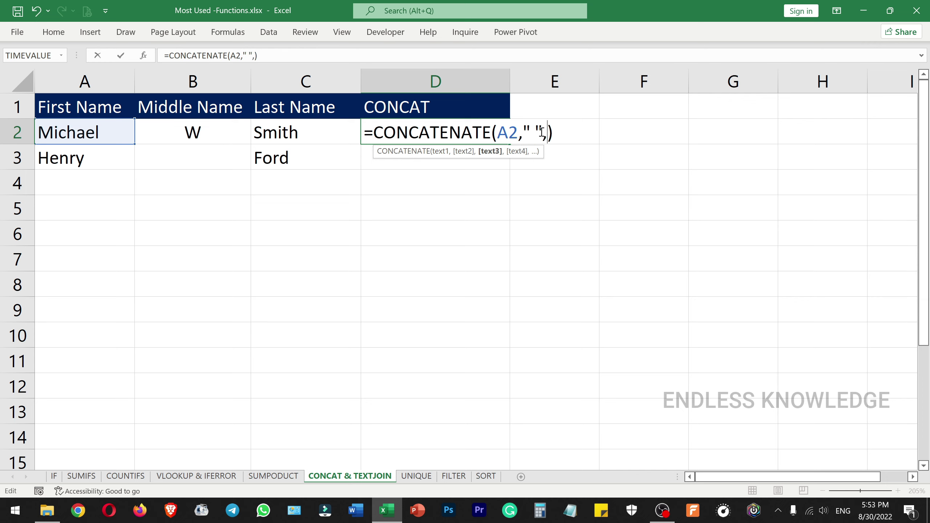
left_click(218, 129)
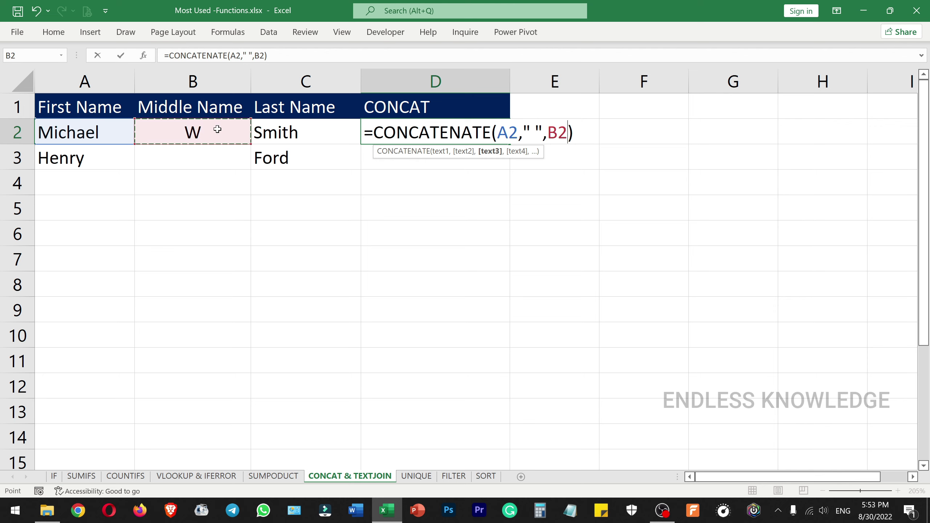
Append a quoted space and C2 to the CONCATENATE arguments in D2 and complete the formula.
type(",")
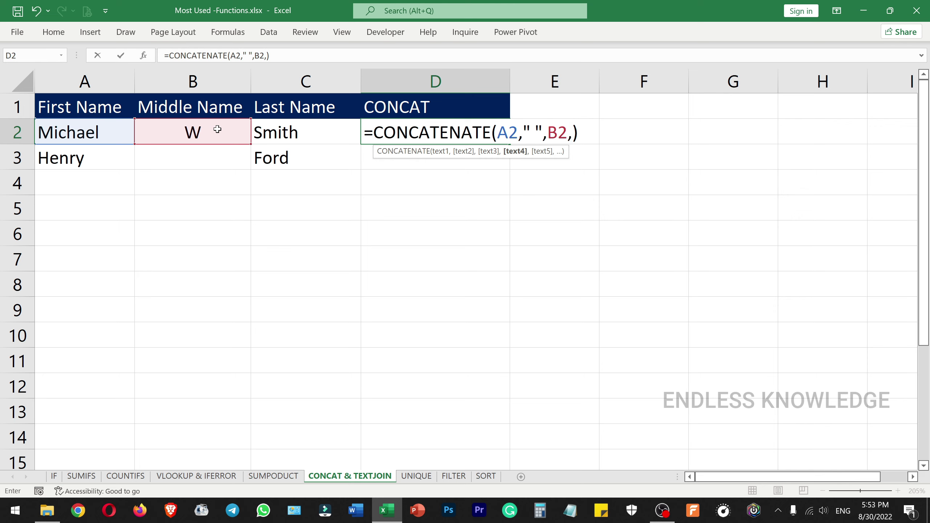
type("\"\"")
key("Left")
double_click(504, 128)
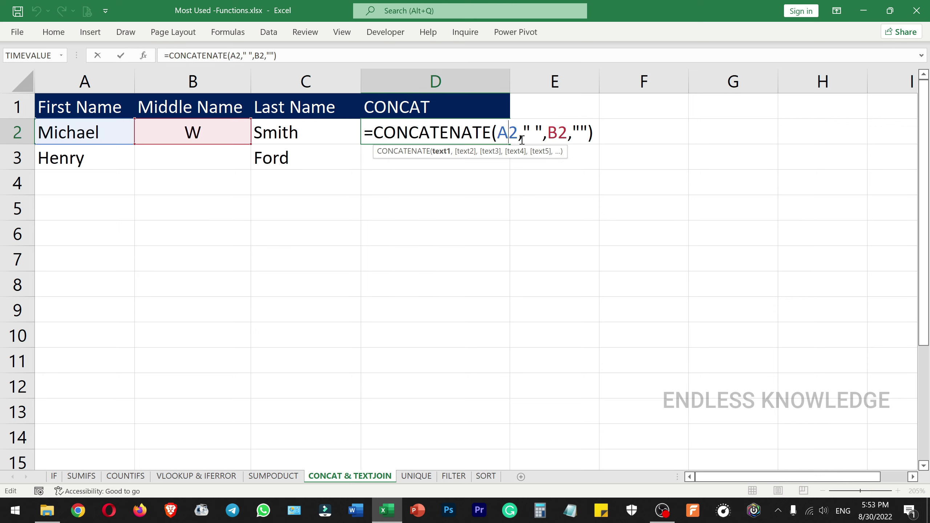
left_click(583, 129)
left_click(593, 131)
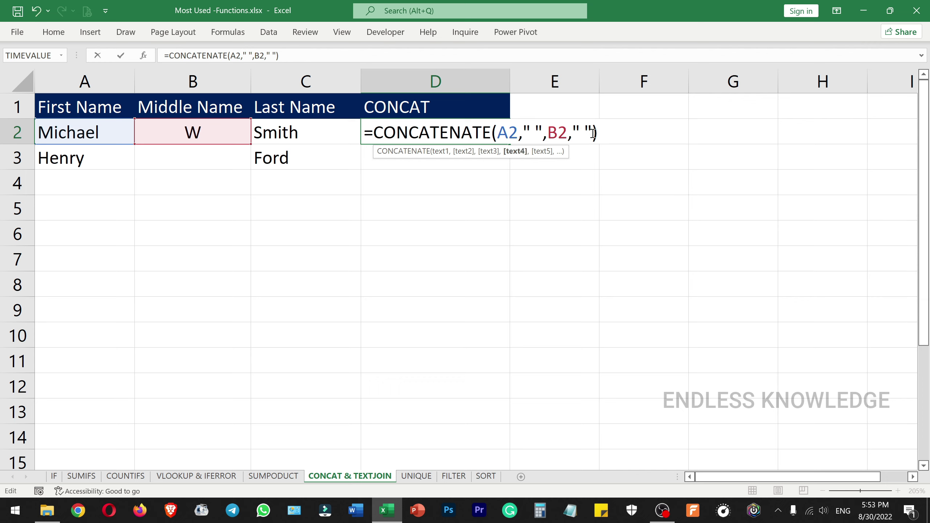
type(",")
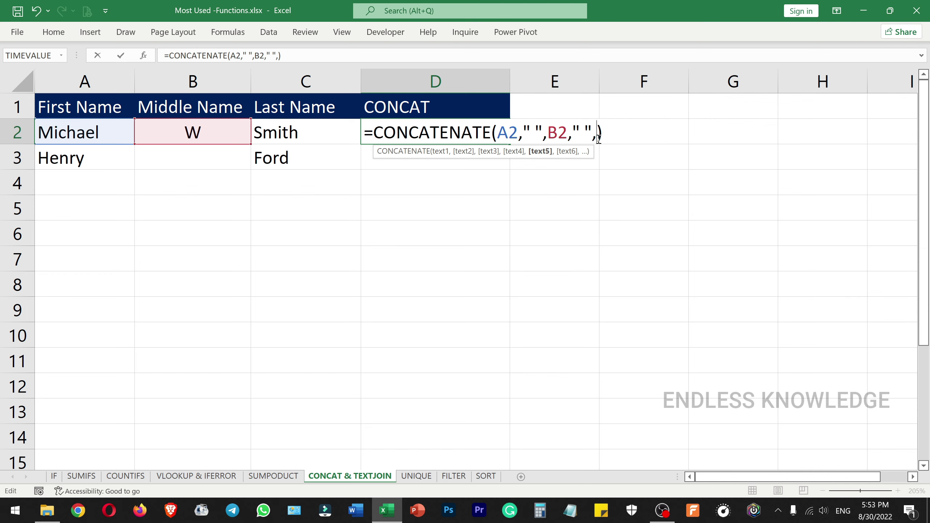
left_click(305, 127)
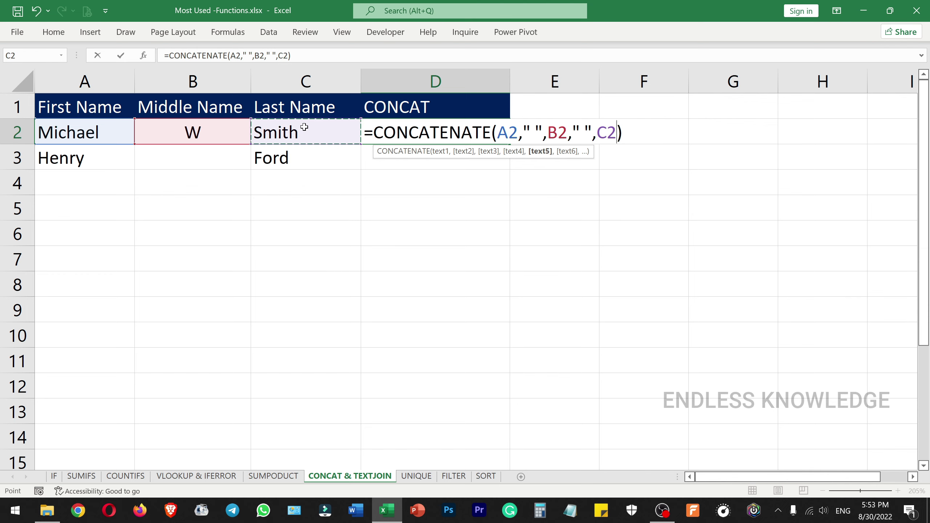
key("Return")
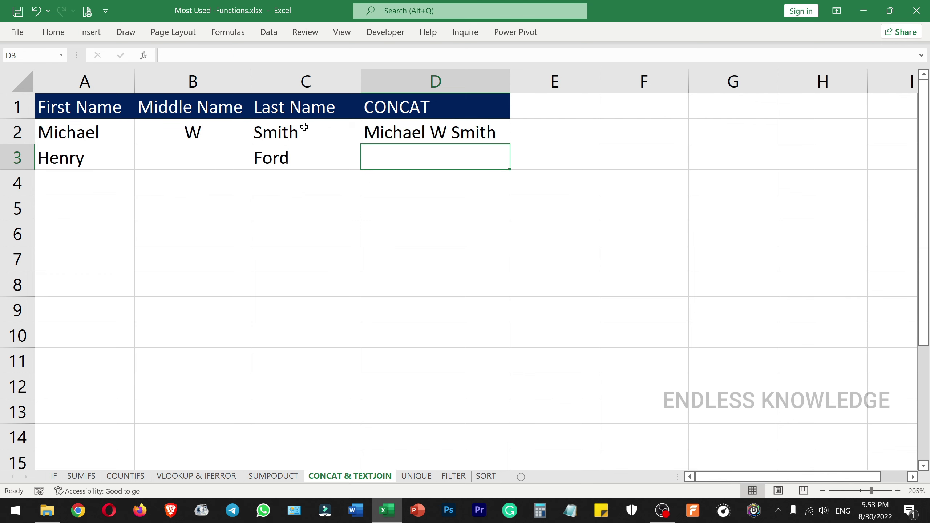
Fill the D2 CONCATENATE formula down to D3 and inspect the copied formula's references.
left_click(460, 129)
left_click_drag(509, 143, 507, 158)
left_click(418, 153)
double_click(419, 154)
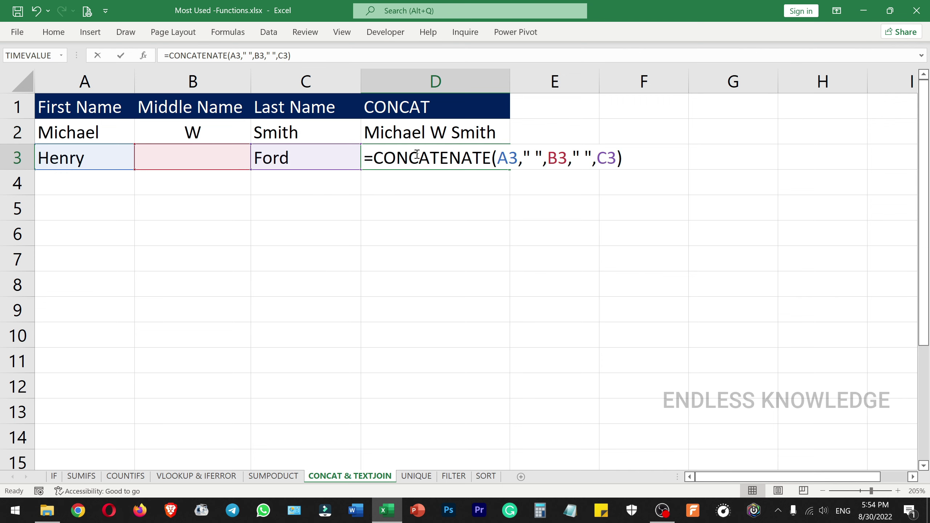
key("Escape")
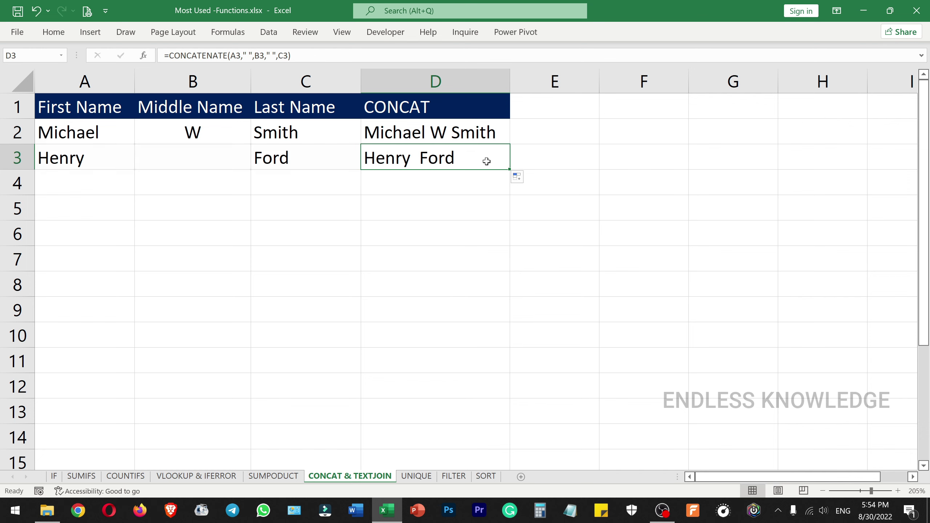
double_click(445, 157)
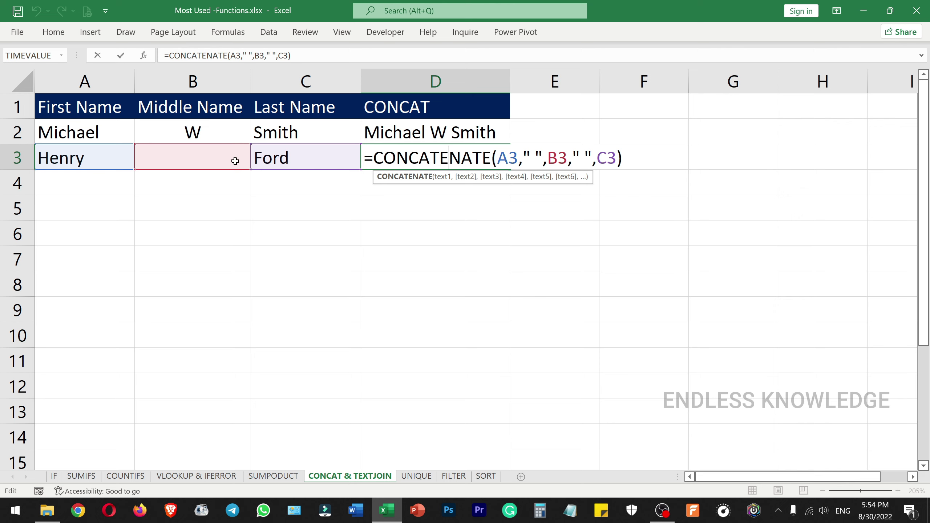
key("ctrl+Return")
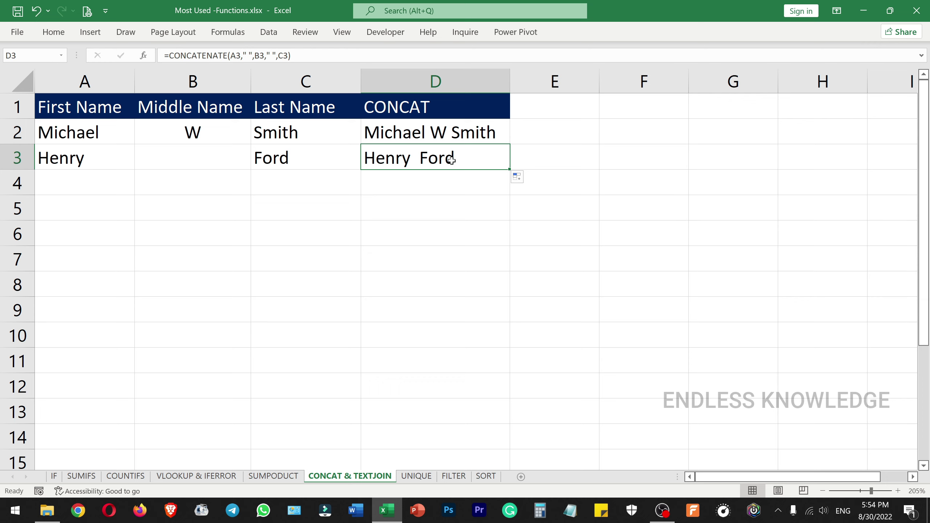
Clear the CONCATENATE formulas from D3 and D2.
key("Delete")
key("Up")
key("Delete")
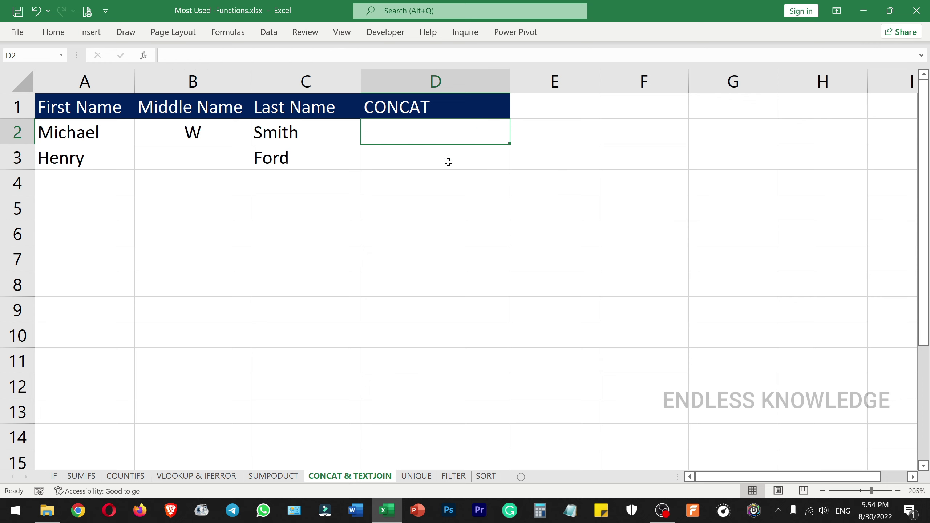
Start a TEXTJOIN formula in D2 with a quoted space as the delimiter.
type("=text")
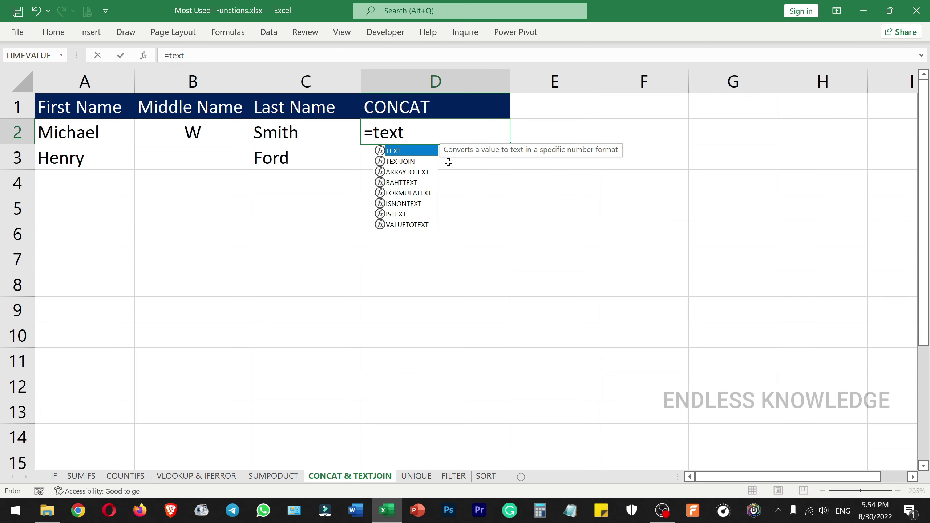
key("Down")
key("Tab")
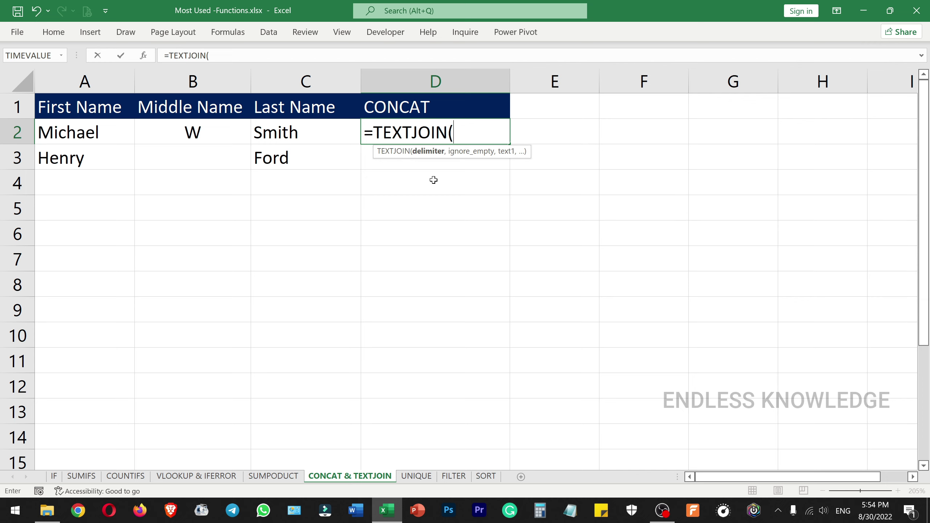
type(",")
key("BackSpace")
type("\",\"")
key("BackSpace")
key("BackSpace")
key("BackSpace")
type("\" \",")
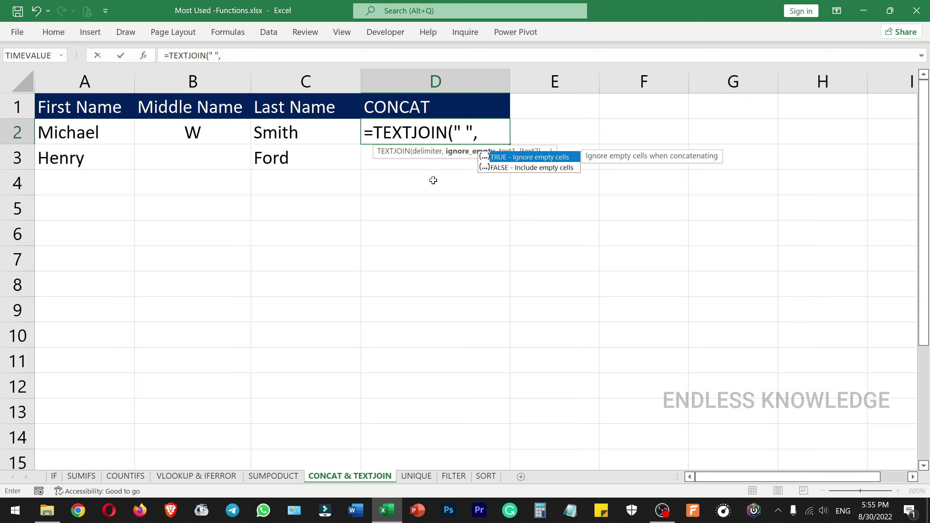
Set ignore_empty to TRUE, add A2, B2 and C2 as the text arguments, and complete the TEXTJOIN formula.
key("Tab")
type(",")
left_click(109, 134)
type(",")
left_click(179, 137)
type(",")
left_click(286, 129)
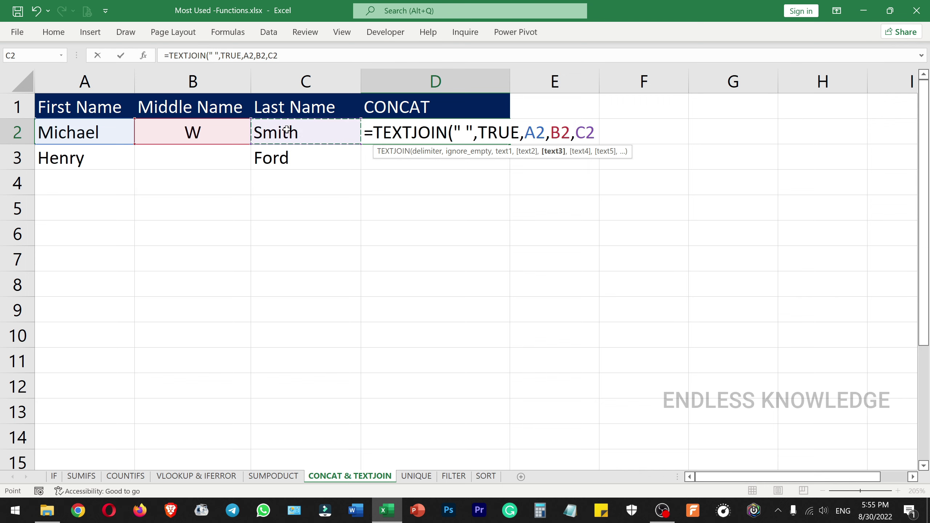
key("Return")
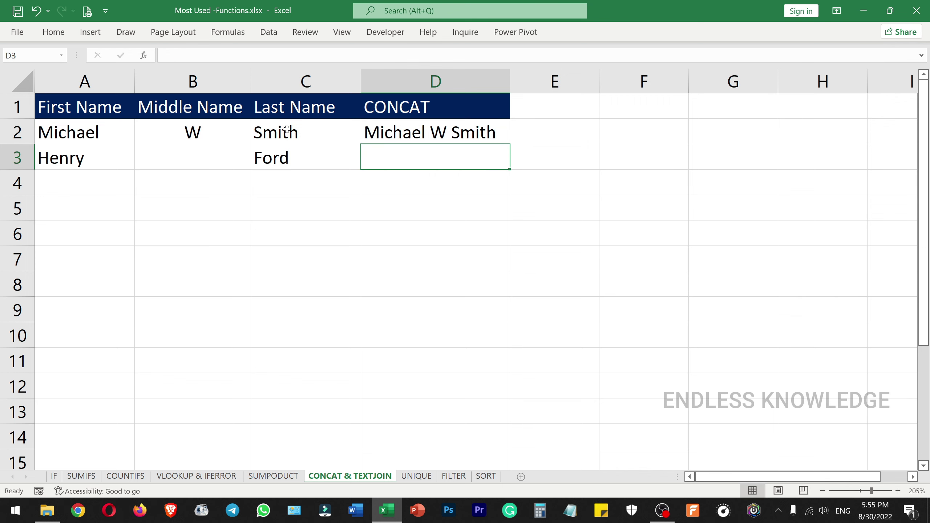
Fill the TEXTJOIN formula from D2 down to D3.
left_click(505, 139)
left_click_drag(509, 145, 514, 175)
left_click(409, 163)
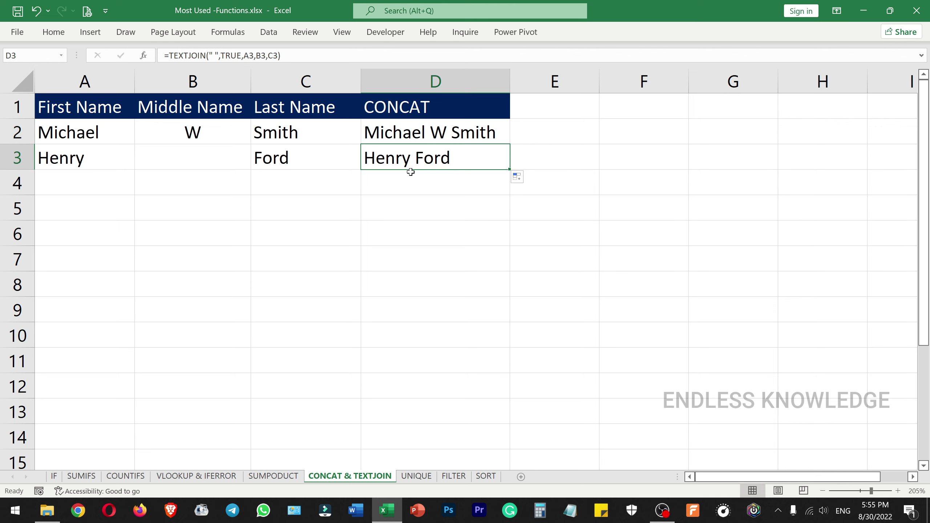
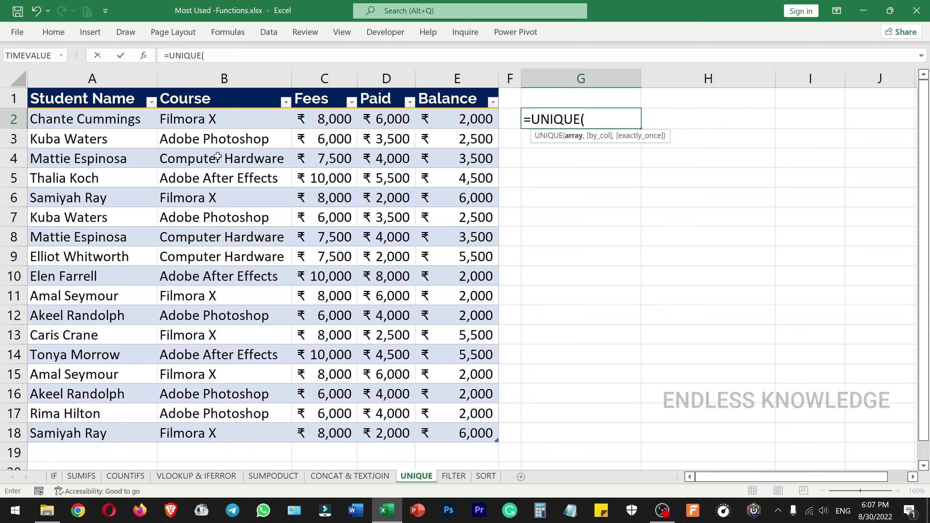
Use the Course_details table data A2:E18 as the UNIQUE array in G2 and complete the formula.
left_click_drag(108, 122, 460, 429)
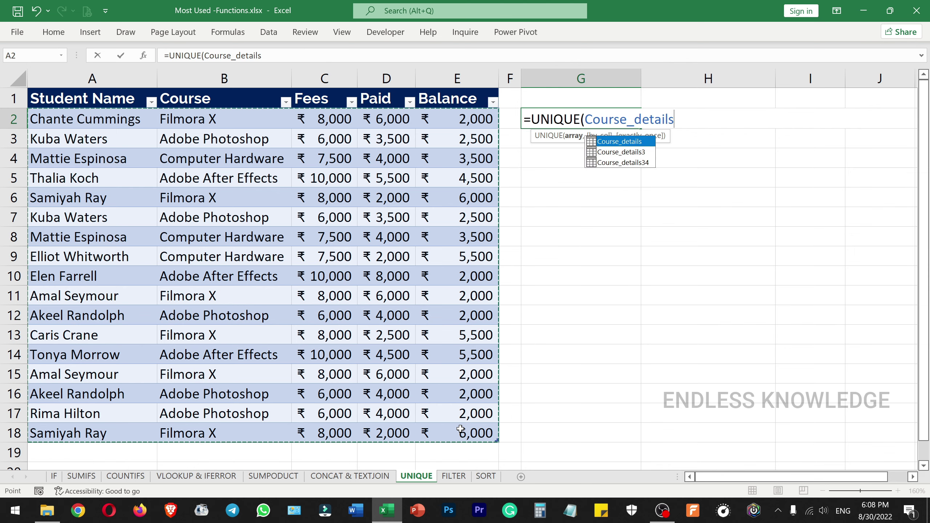
type(")")
key("Return")
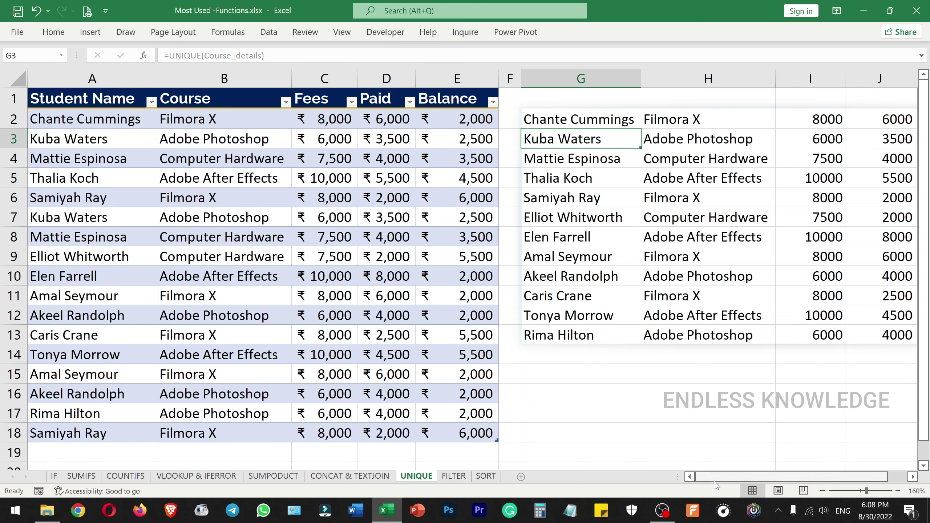
mouse_move(716, 480)
left_mouse_down()
mouse_move(738, 478)
mouse_move(711, 480)
left_mouse_up()
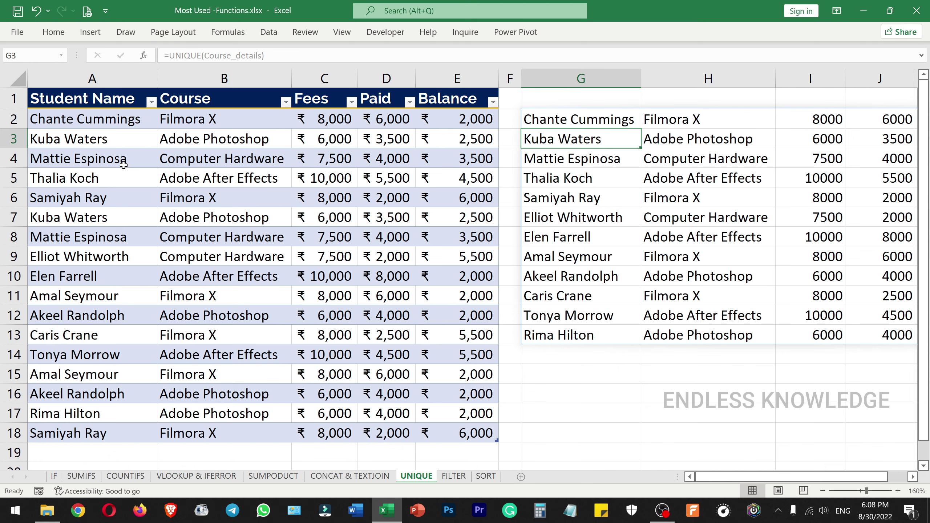
Compare the repeated student rows in the source table with the unique list that starts in G2.
left_click(91, 118)
left_click_drag(92, 117, 195, 231)
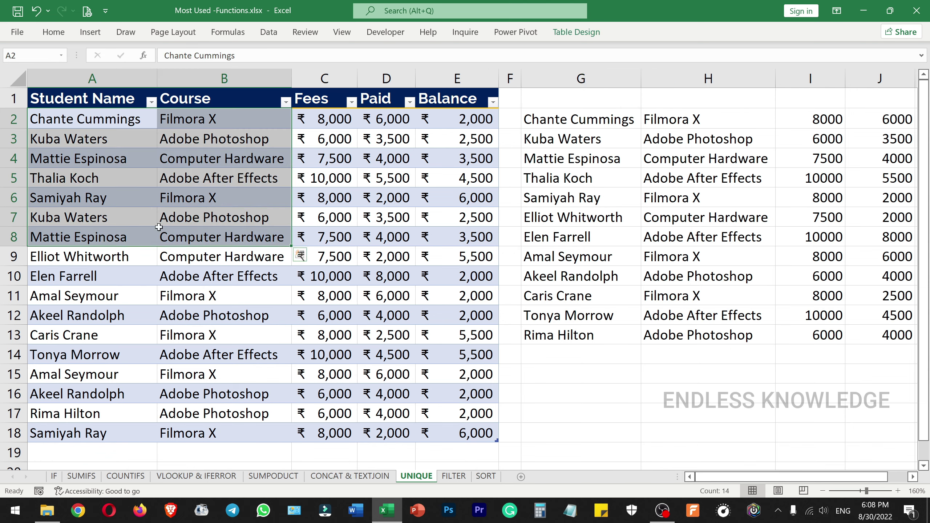
left_click(128, 205)
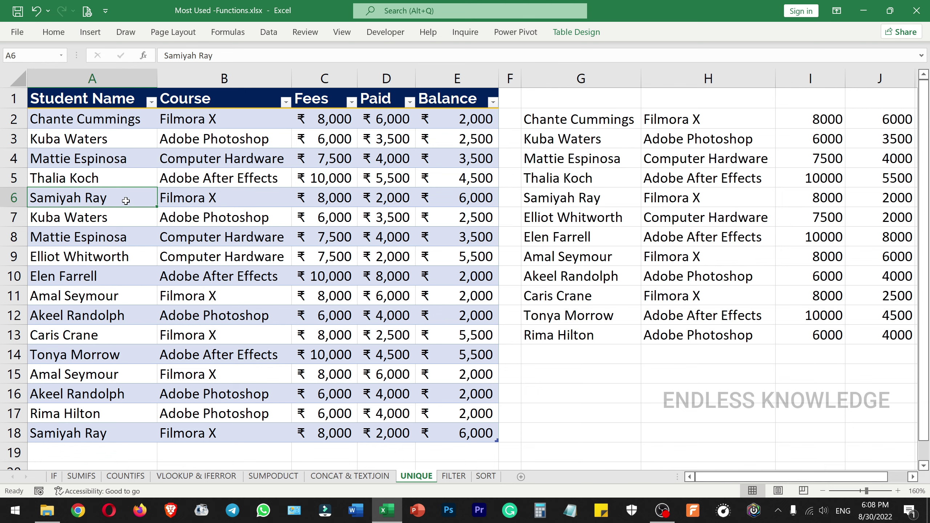
left_click(609, 140)
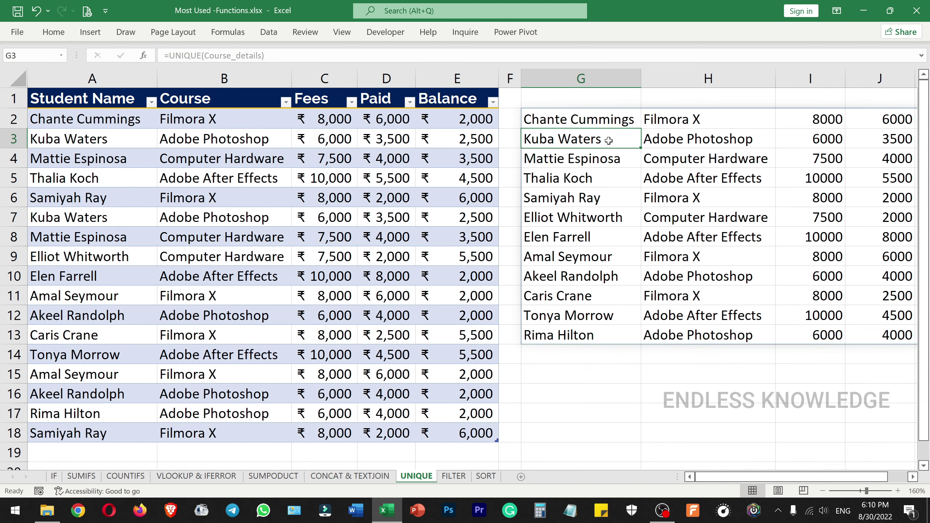
left_click(91, 140)
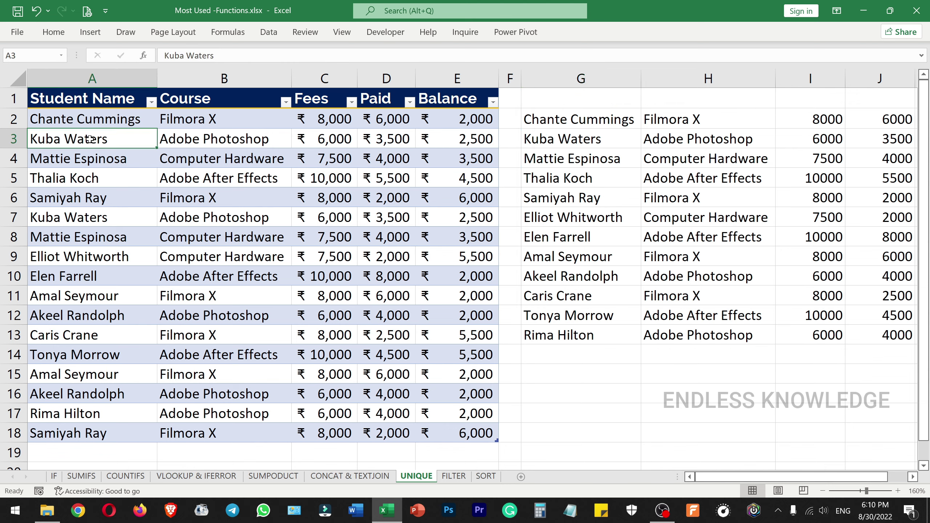
left_click(103, 217, "ctrl")
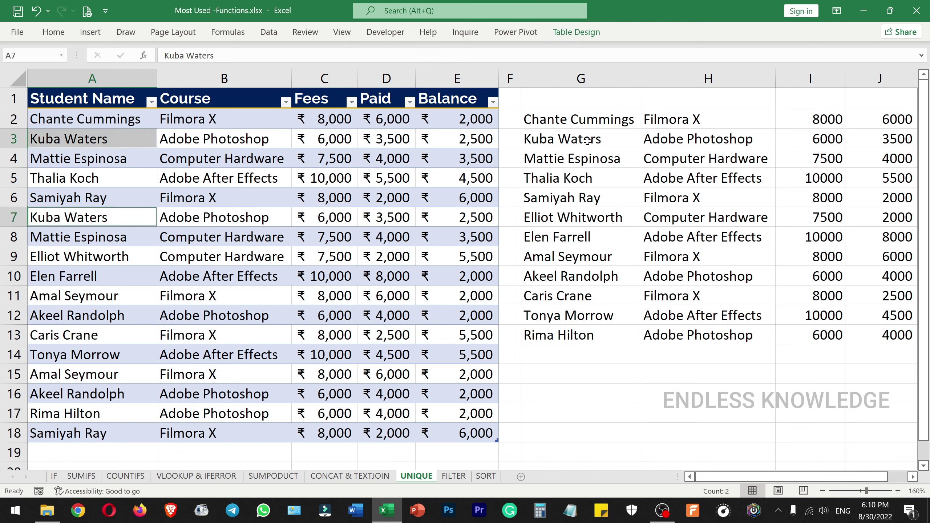
left_click_drag(74, 118, 490, 400)
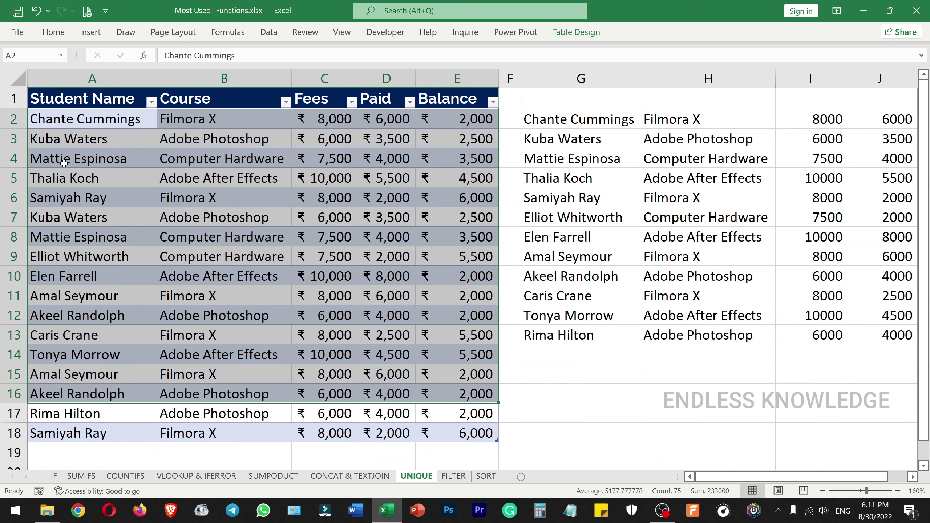
Edit the G2 UNIQUE formula to skip by_col and set exactly_once to TRUE, then check it against the source rows.
double_click(609, 120)
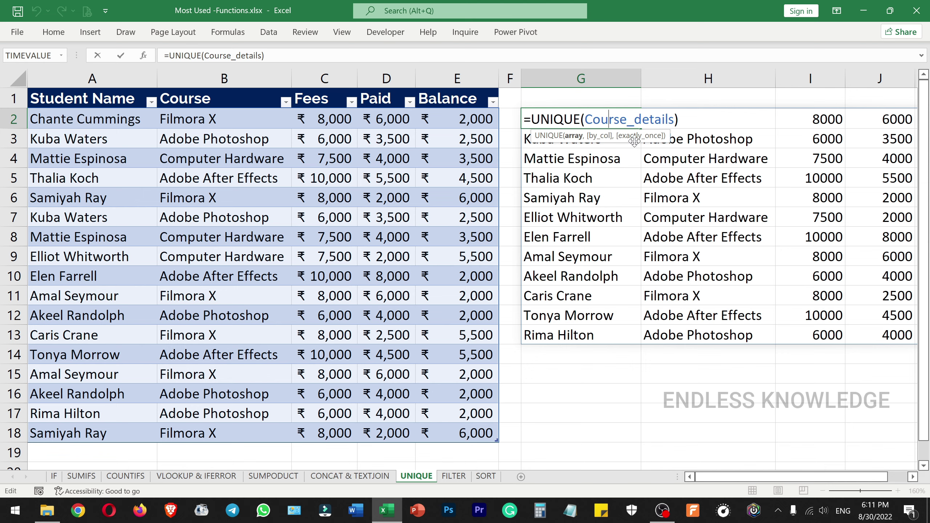
left_click(677, 119)
type(",")
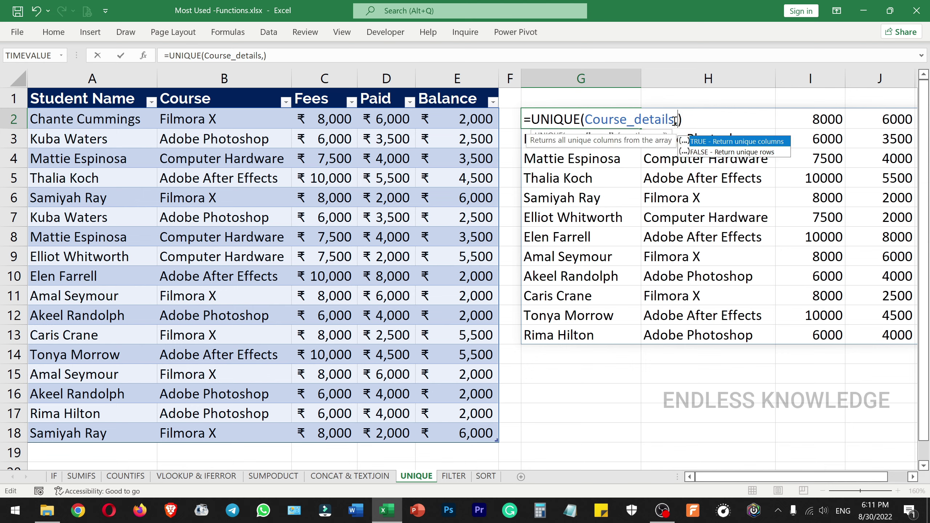
type(",")
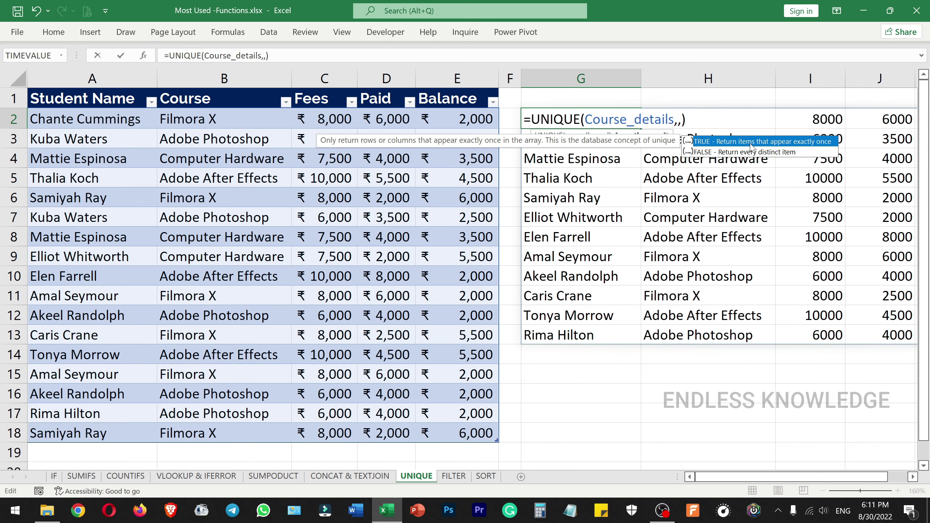
double_click(784, 142)
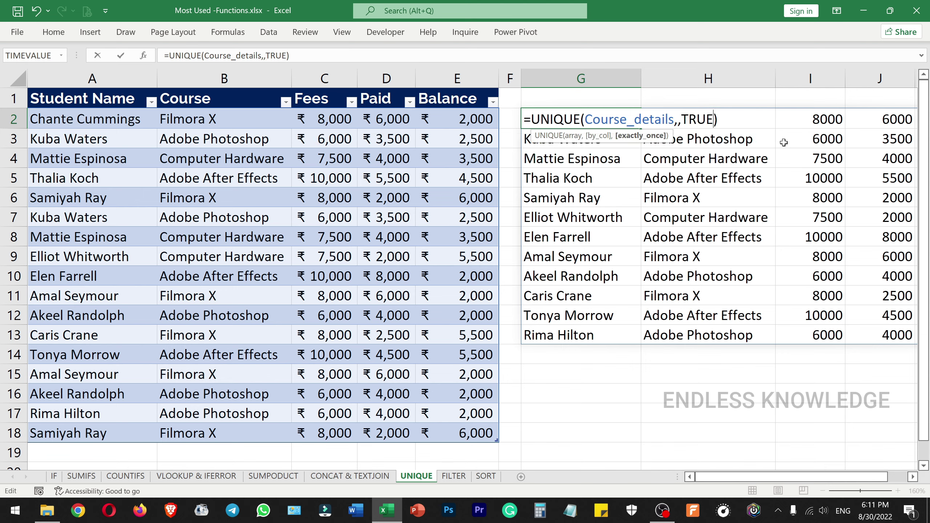
key("Return")
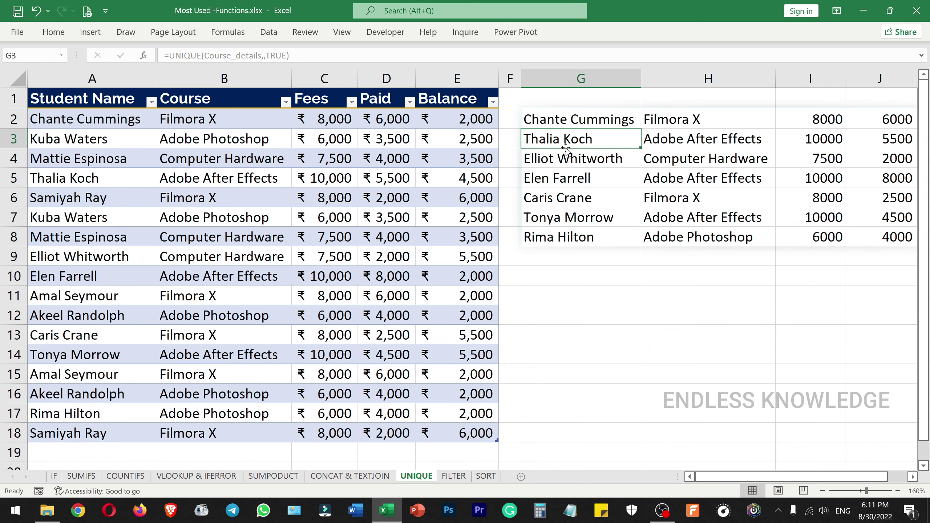
left_click(62, 141)
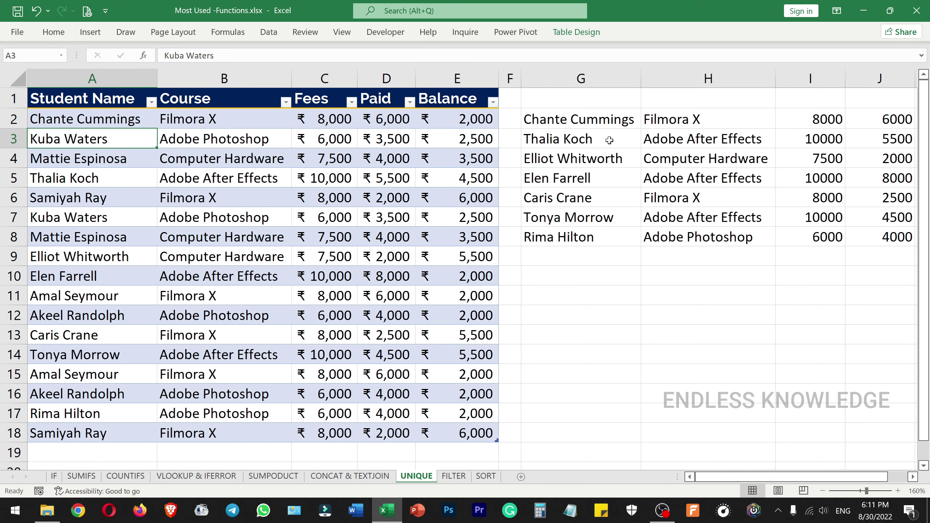
left_click(603, 192)
Switch to the FILTER sheet.
key("ctrl+Page_Down")
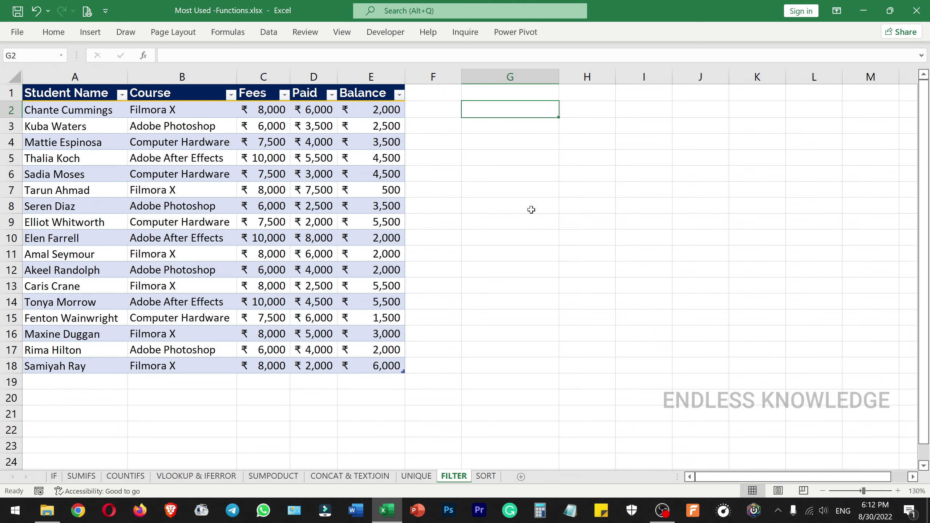
scroll(531, 210, "up", 1)
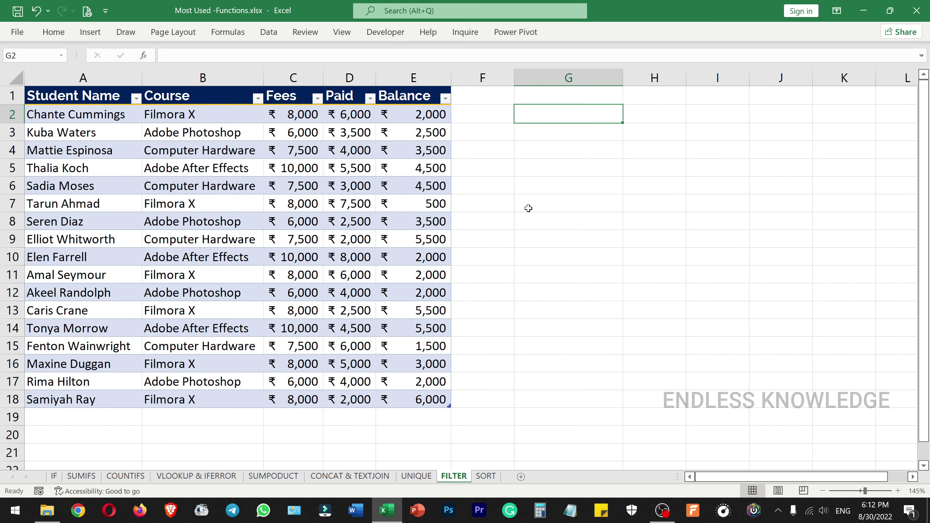
Narrow column F and start a FILTER formula in G2 with the Course_details3 table data A2:E18 as the array.
left_click_drag(514, 77, 465, 74)
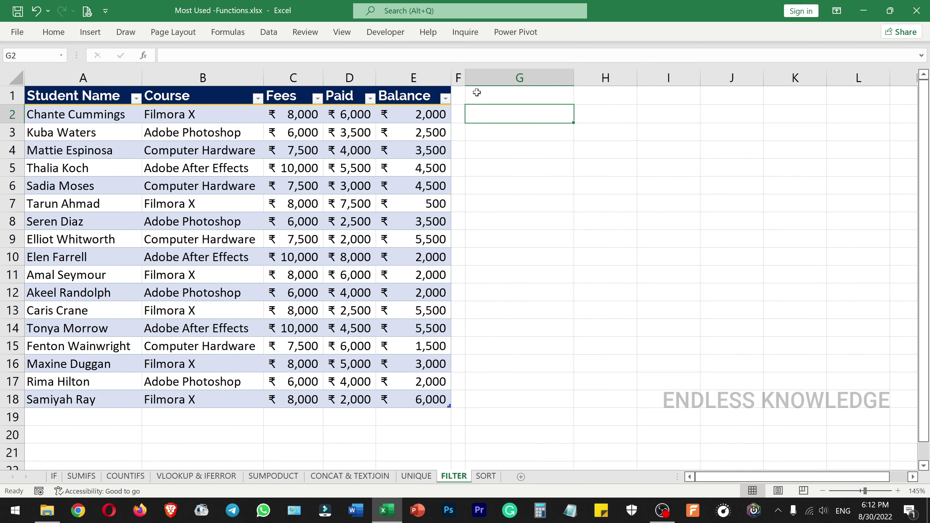
type("=fil")
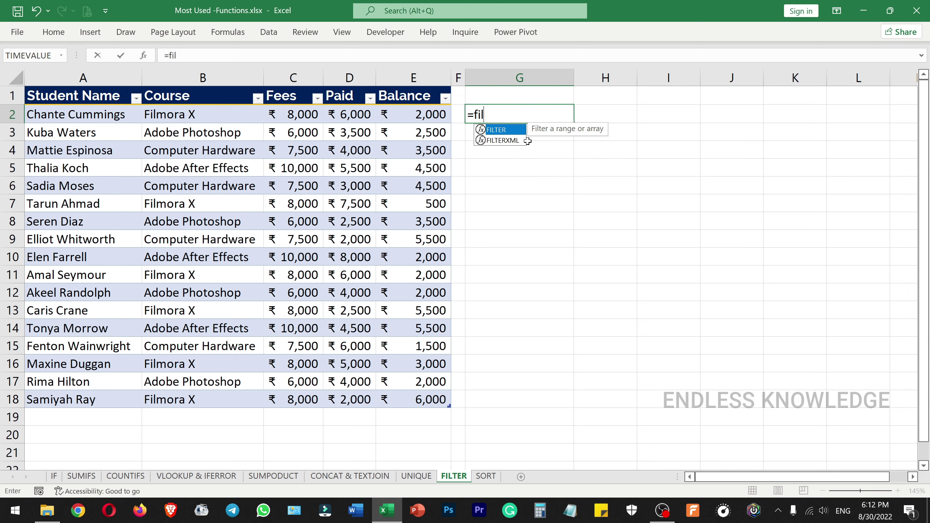
key("Tab")
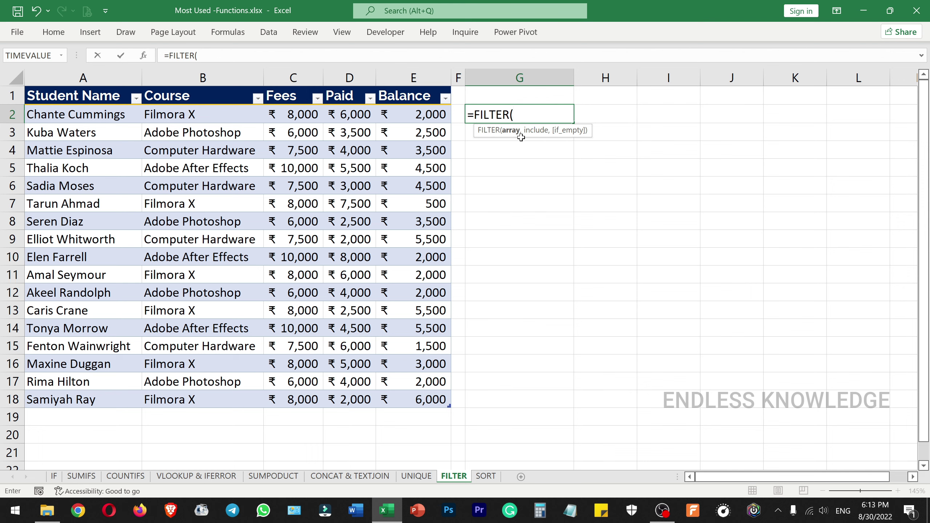
left_click_drag(77, 117, 415, 398)
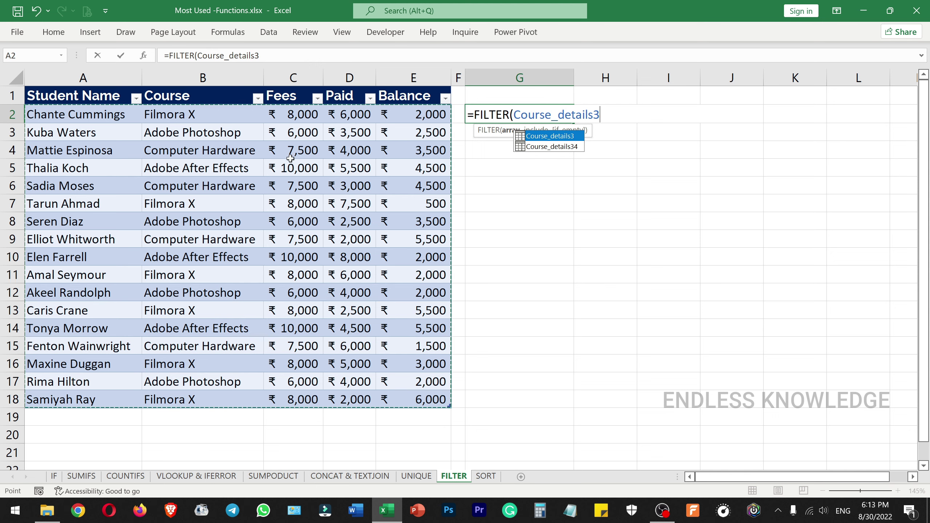
type(",")
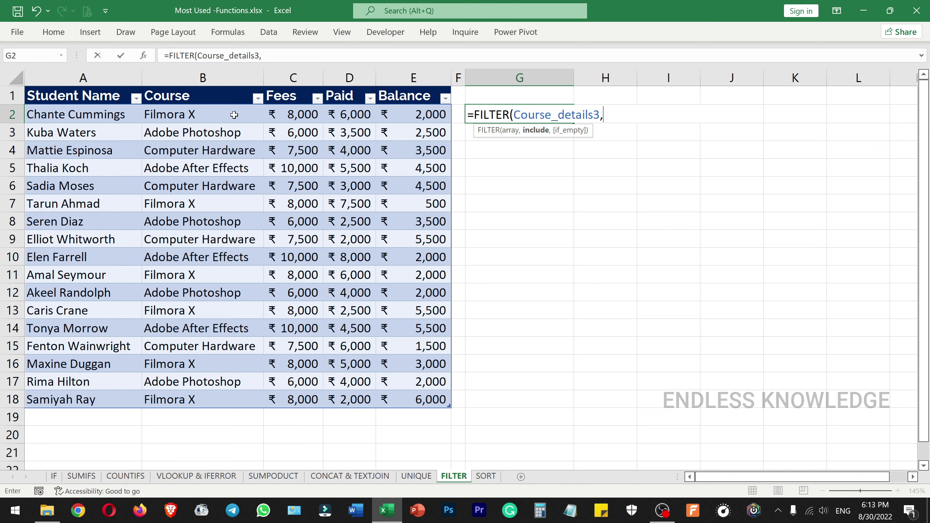
Set the FILTER include condition to the Course column equal to "Filmora X", complete the formula and check the filtered rows.
left_click_drag(234, 114, 217, 405)
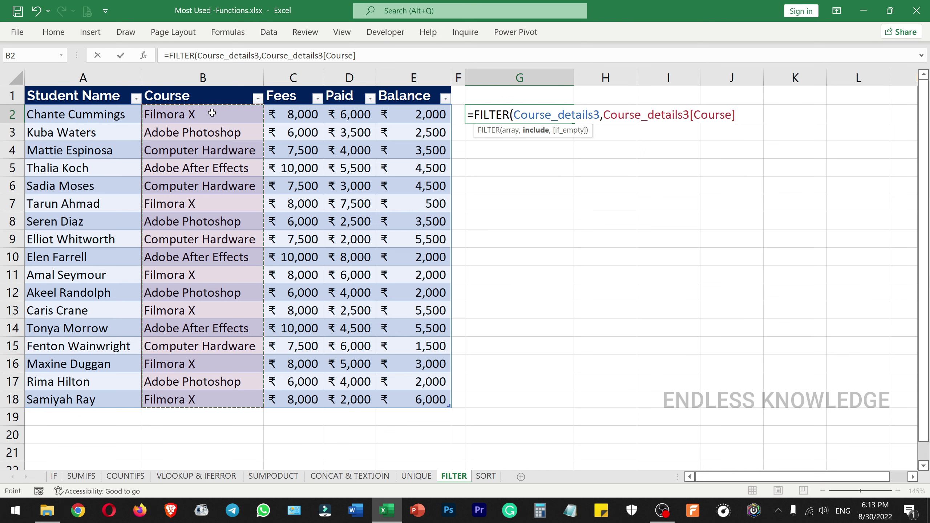
type("=")
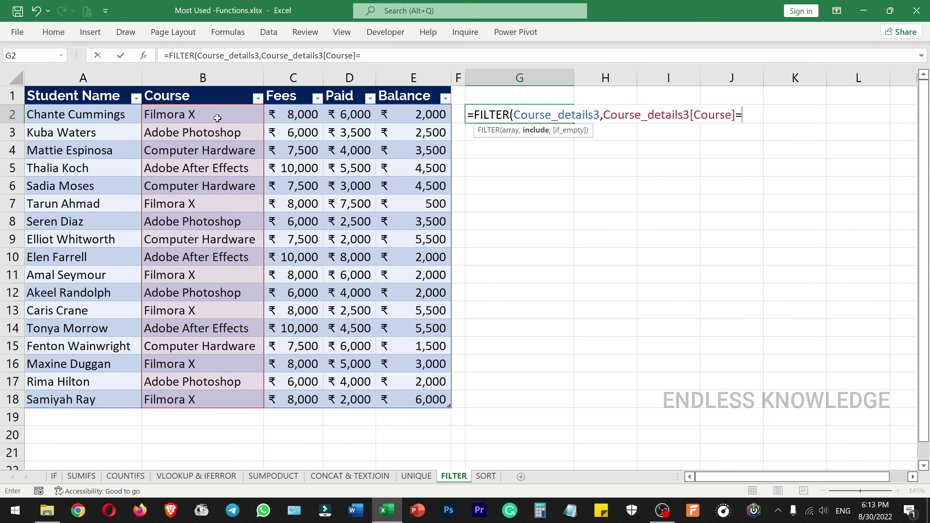
type("\"Filmora X")
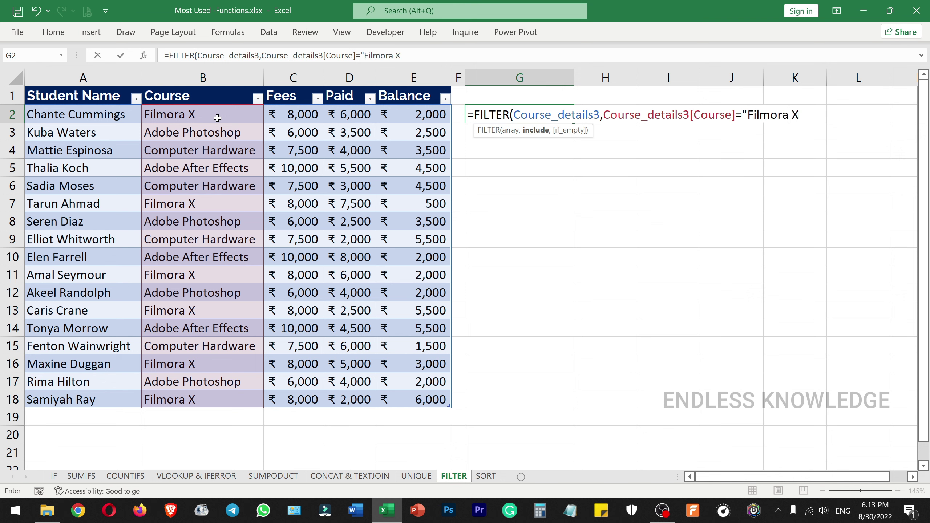
type("\")")
key("Return")
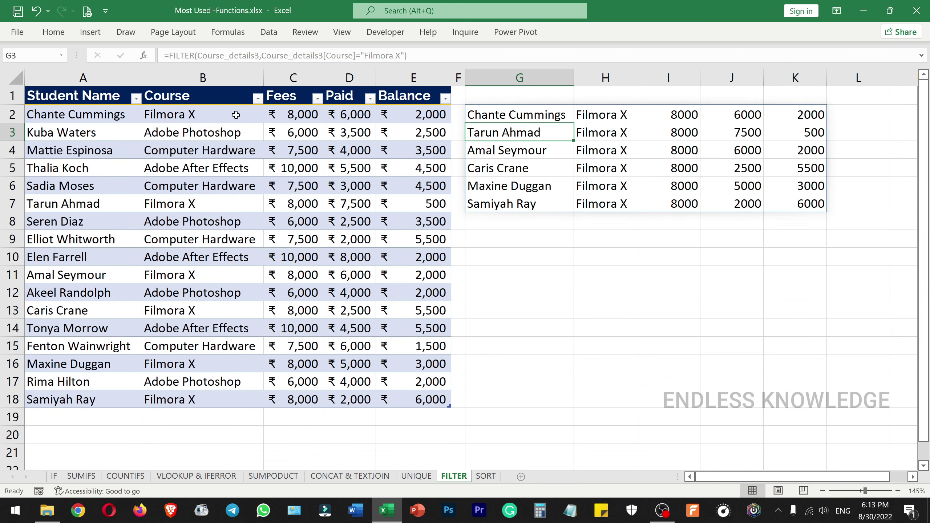
left_click(604, 116)
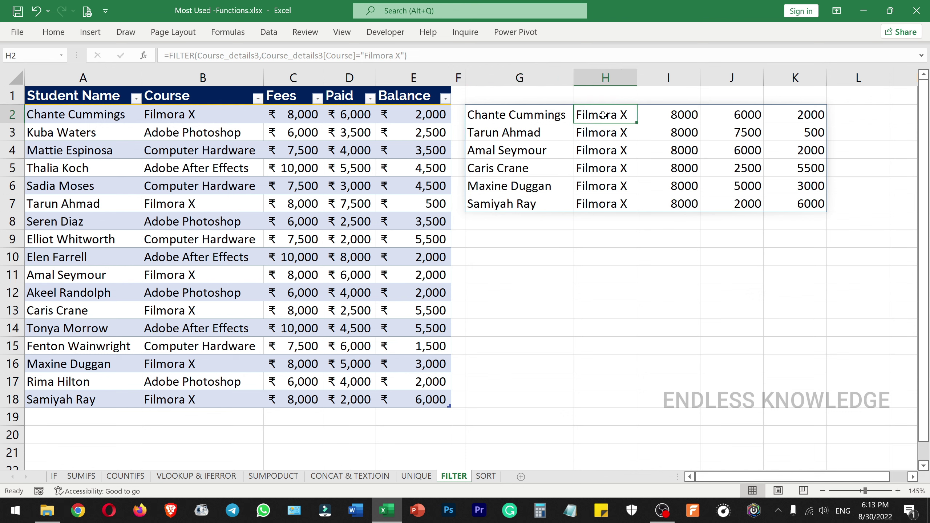
On the SORT sheet, start a SORT formula in G2 with the Course_details34 table data A2:E18 as the array.
key("ctrl+Page_Down")
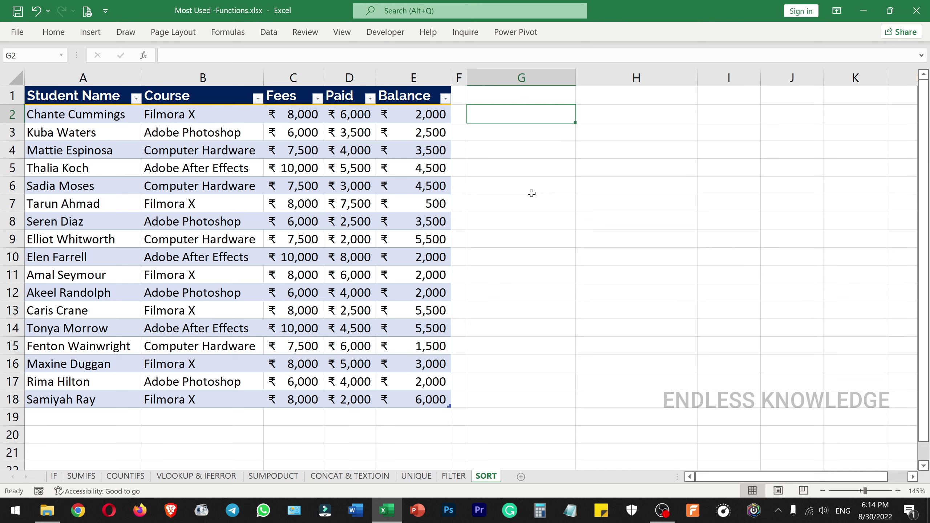
type("=sort")
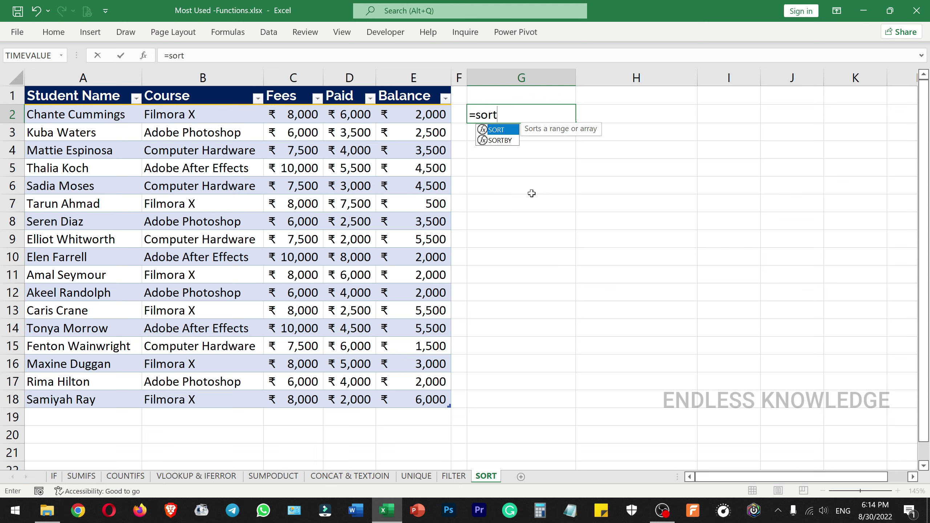
key("Tab")
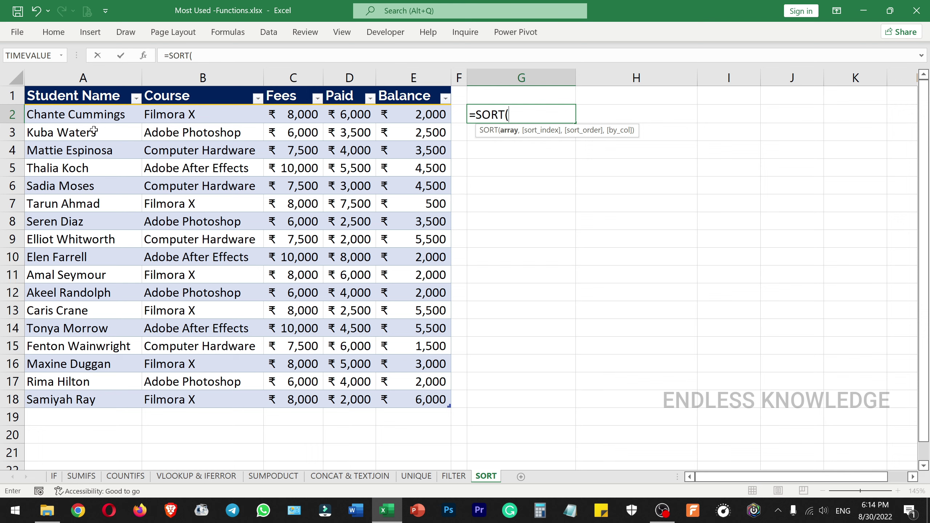
left_click(108, 114)
left_click_drag(108, 115, 418, 397)
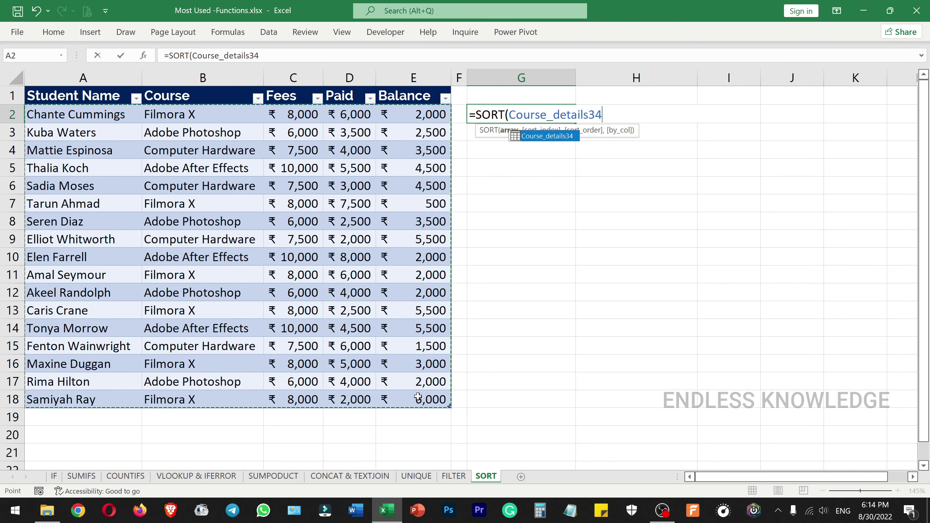
Complete the G2 SORT formula with sort index 1 and sort order 1 for ascending.
type(",1")
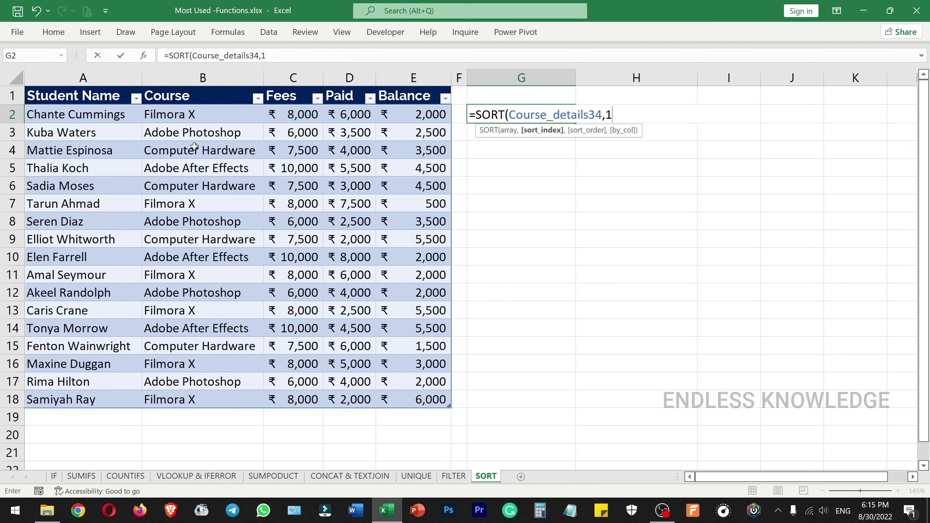
type(",")
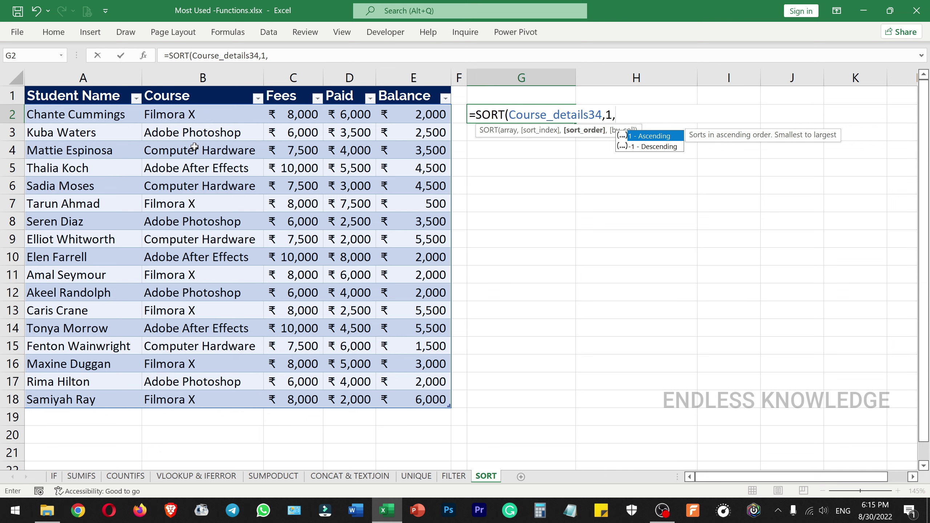
type("1")
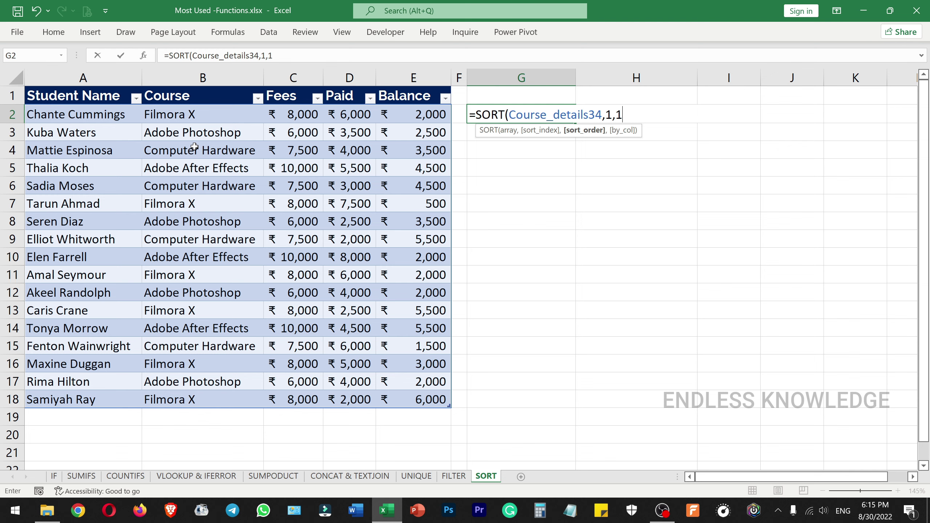
type(")")
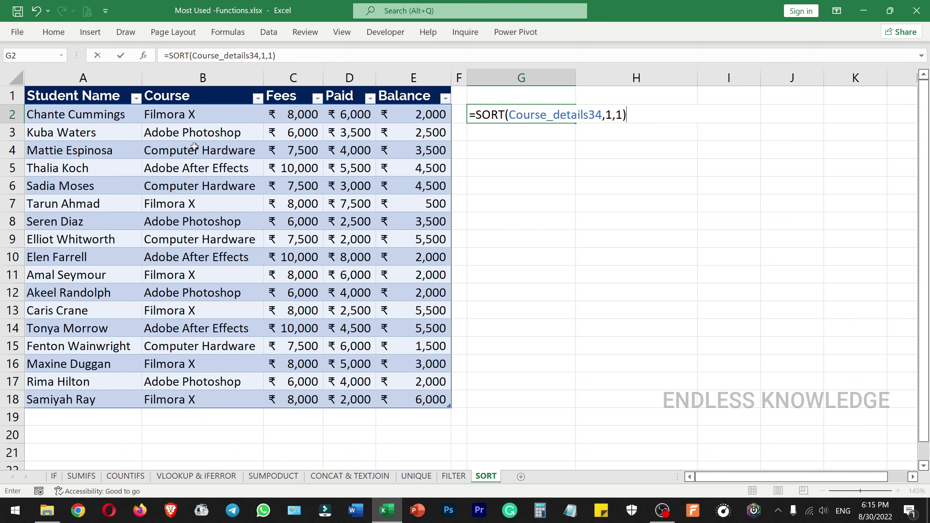
key("Return")
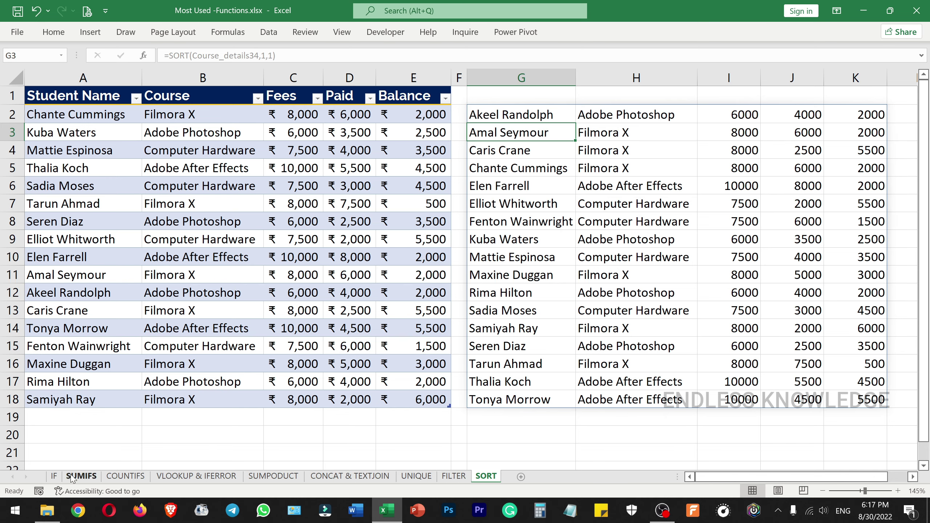
Revisit the IF sheet and the VLOOKUP & IFERROR sheet to review their finished examples.
left_click(56, 476)
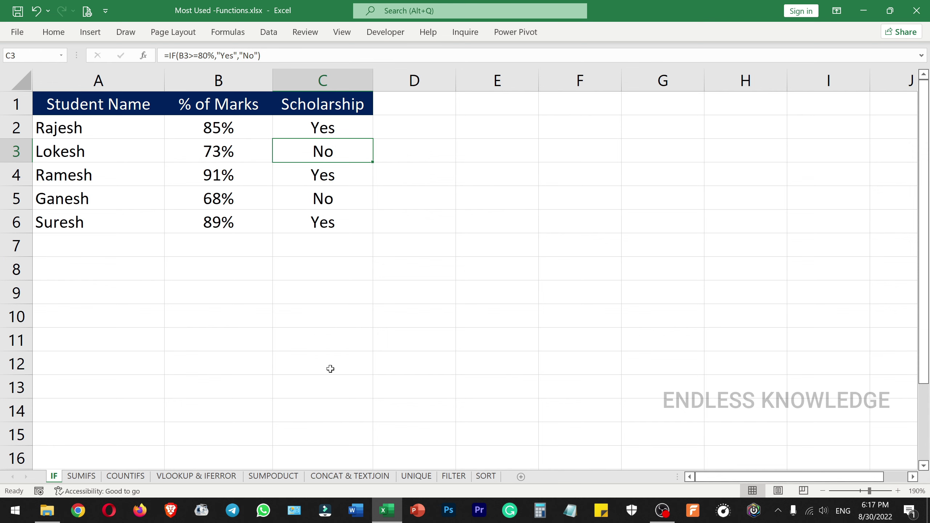
left_click(196, 476)
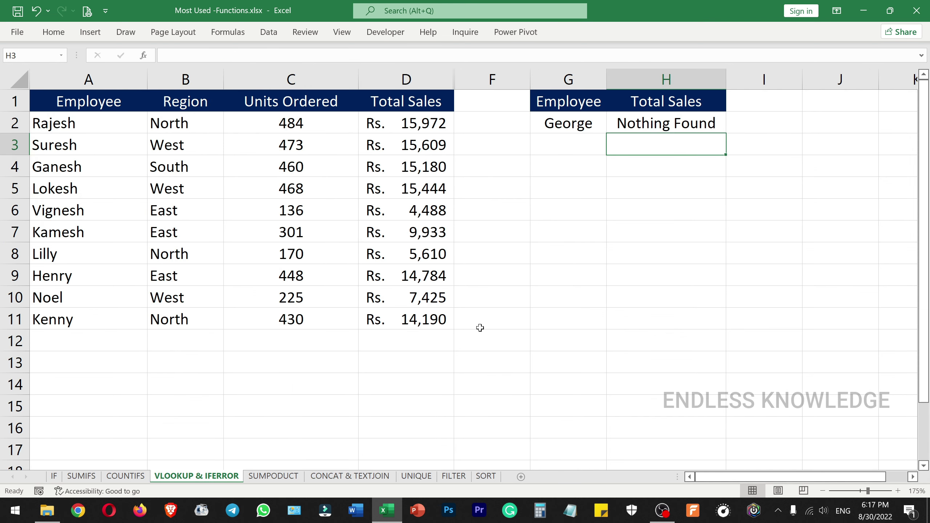